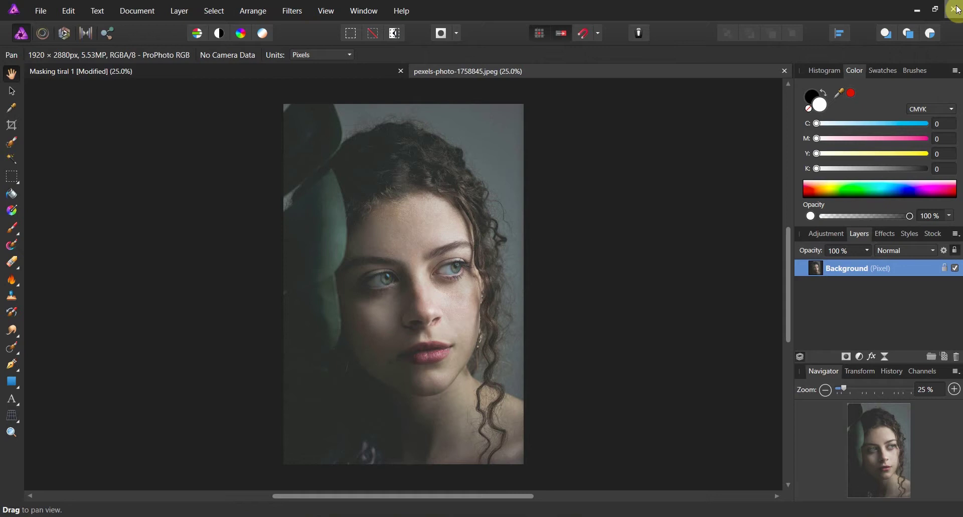
{"action": "left_click", "coordinate": [925, 9]}
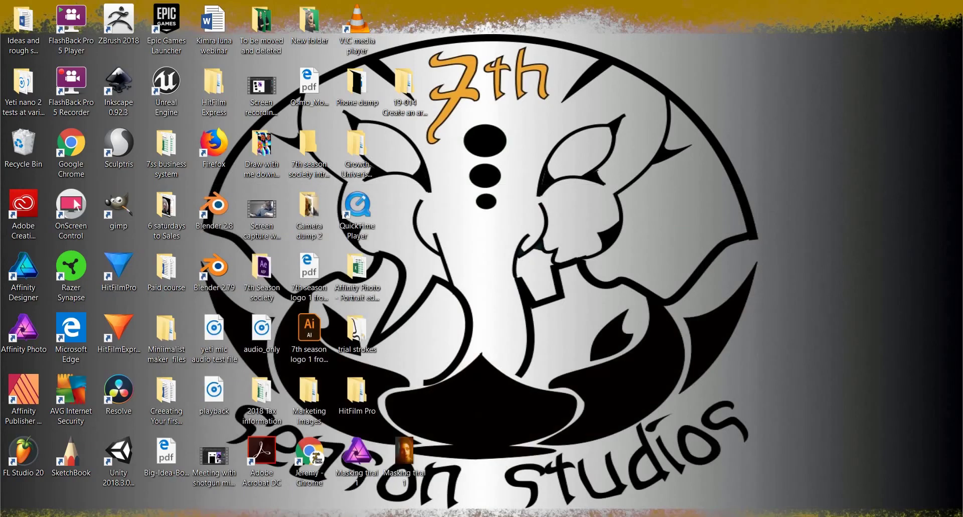
{"action": "key", "text": "alt+Tab"}
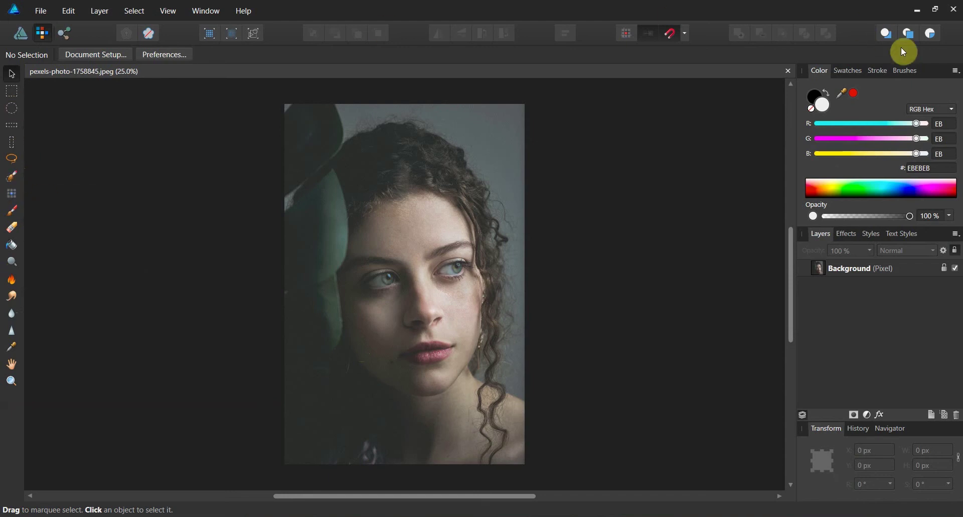
{"action": "left_click", "coordinate": [910, 74]}
{"action": "scroll", "coordinate": [896, 151], "scroll_direction": "down", "scroll_amount": 2}
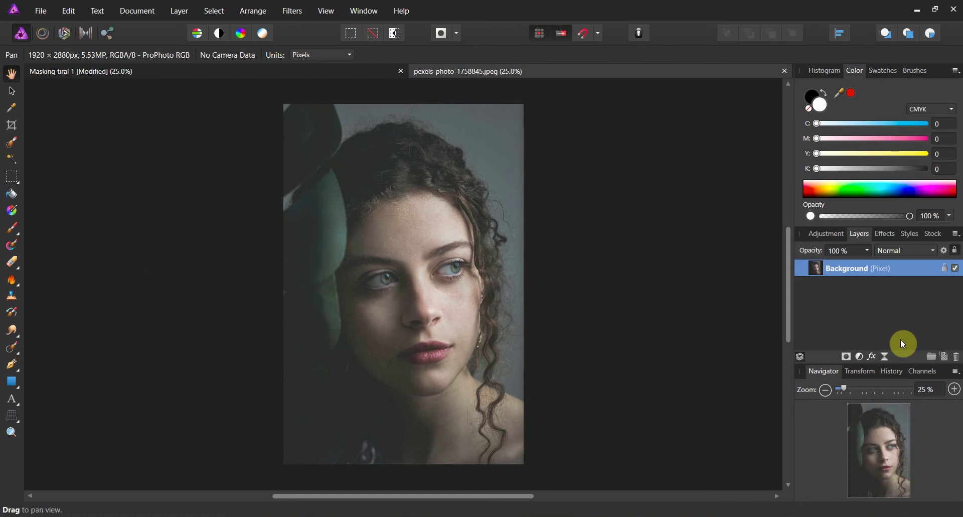
- Duplicate the Background layer, name the duplicate Copy, and hide the original Background layer
{"action": "right_click", "coordinate": [858, 268]}
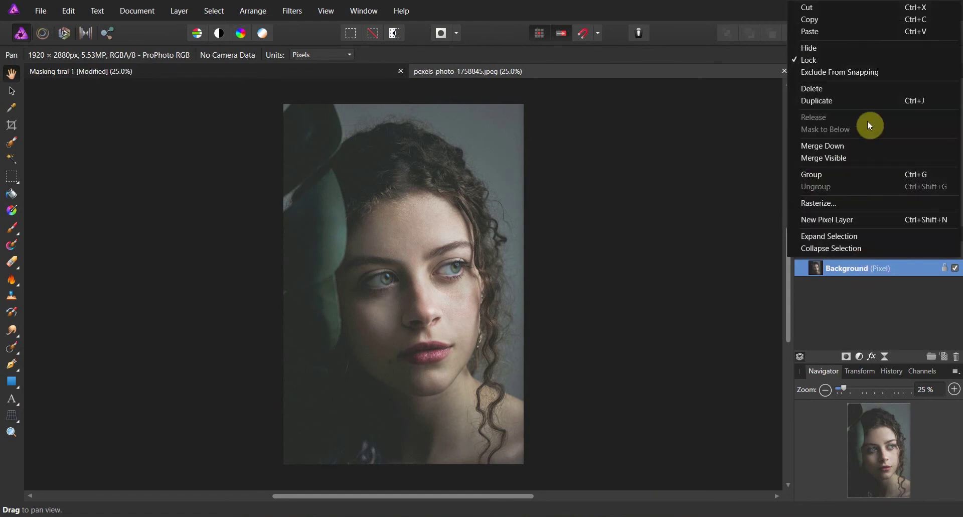
{"action": "left_click", "coordinate": [869, 101]}
{"action": "double_click", "coordinate": [852, 268]}
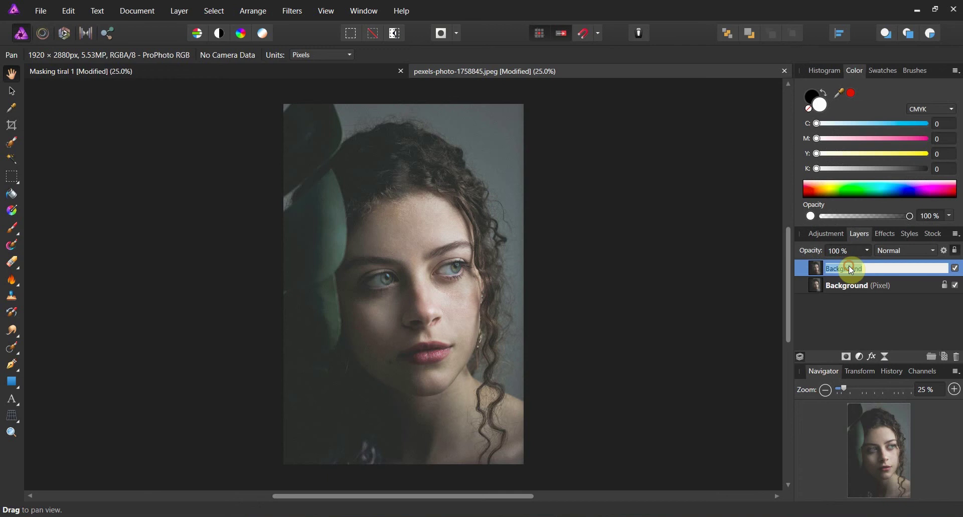
{"action": "type", "text": "Copy"}
{"action": "left_click", "coordinate": [859, 305]}
{"action": "left_click", "coordinate": [956, 285]}
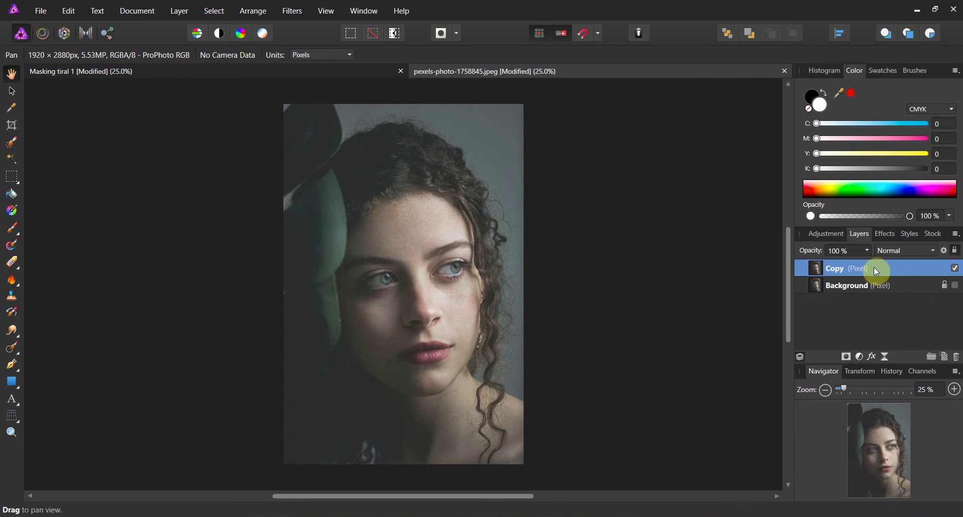
- Add an empty pixel layer above the Copy layer and name it Mood
{"action": "left_click", "coordinate": [945, 360]}
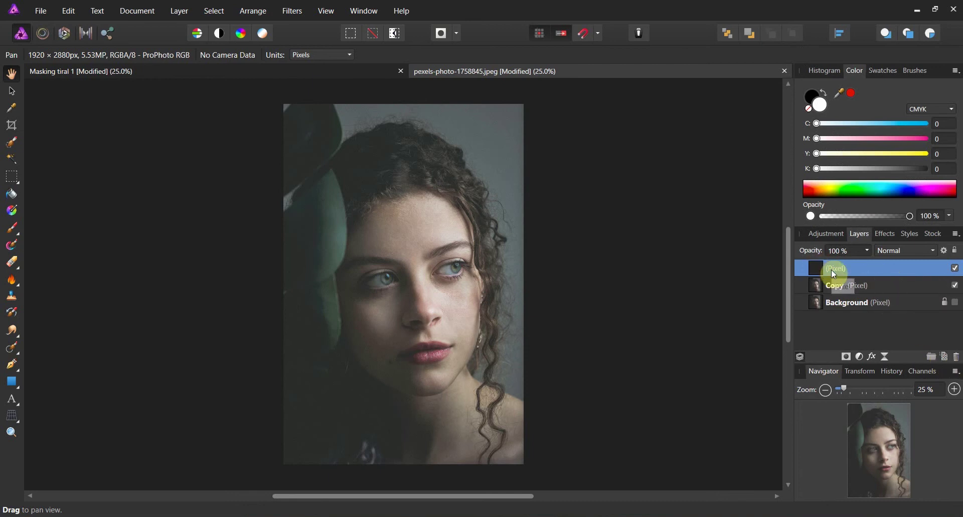
{"action": "double_click", "coordinate": [833, 270]}
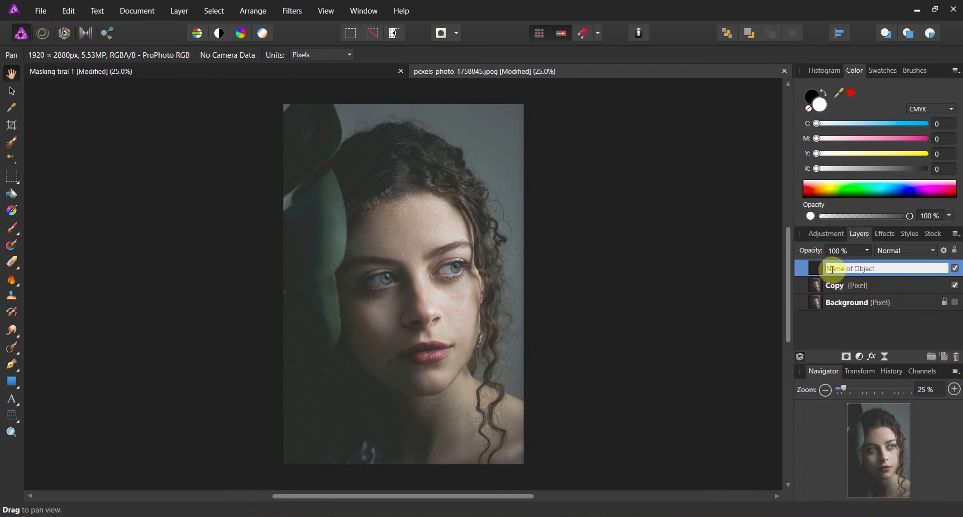
{"action": "type", "text": "Mood"}
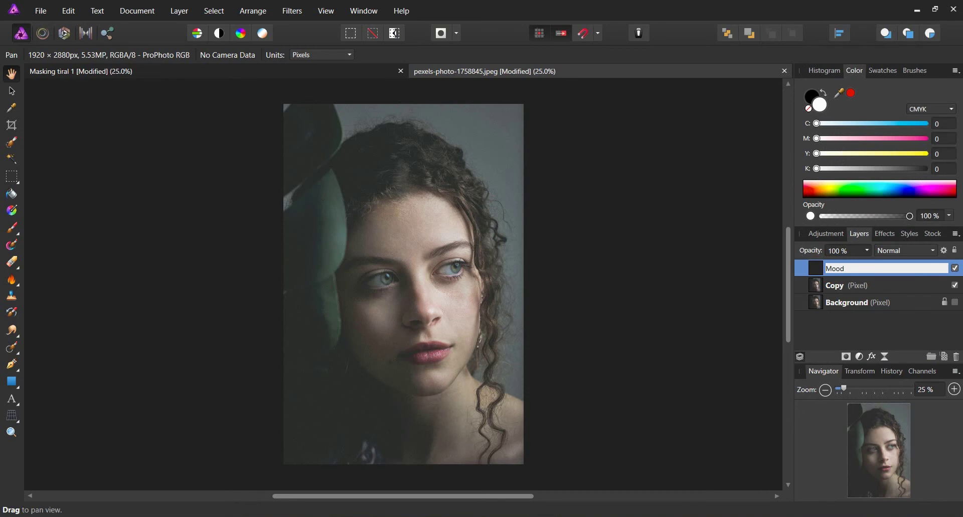
{"action": "left_click", "coordinate": [841, 334]}
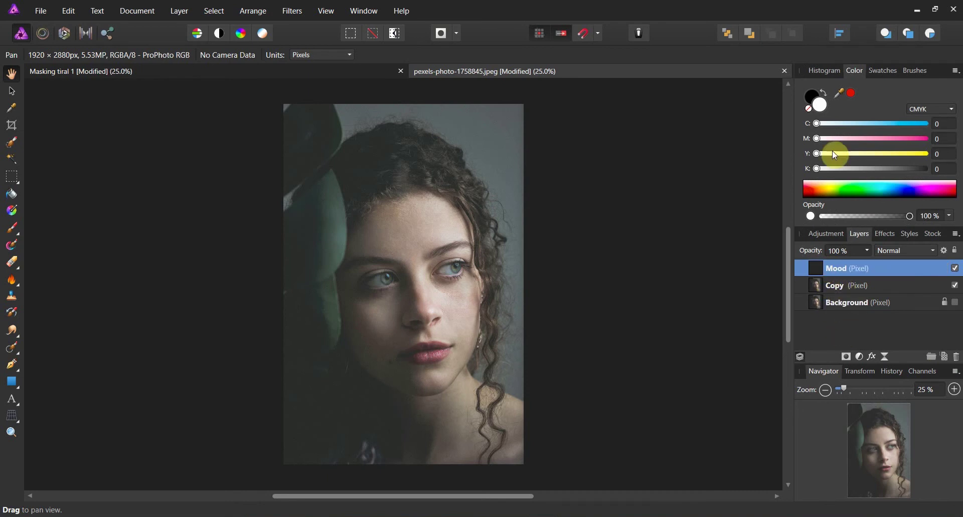
- Choose a golden orange fill colour (H 45, S 56, L 40) and flood-fill the Mood layer with it
{"action": "double_click", "coordinate": [821, 108]}
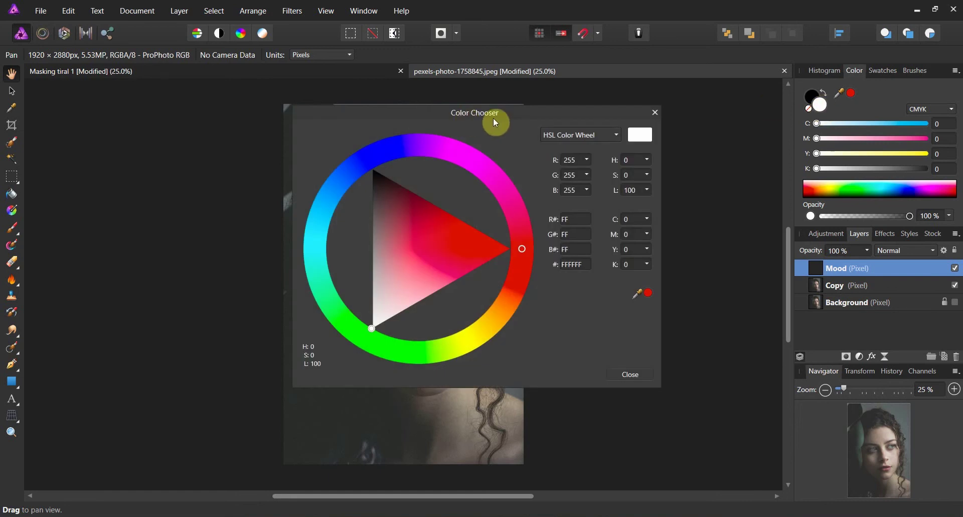
{"action": "left_click_drag", "start_coordinate": [495, 120], "coordinate": [679, 122]}
{"action": "mouse_move", "coordinate": [686, 311]}
{"action": "left_mouse_down"}
{"action": "mouse_move", "coordinate": [678, 329]}
{"action": "mouse_move", "coordinate": [652, 302]}
{"action": "mouse_move", "coordinate": [654, 253]}
{"action": "mouse_move", "coordinate": [627, 254]}
{"action": "left_mouse_up"}
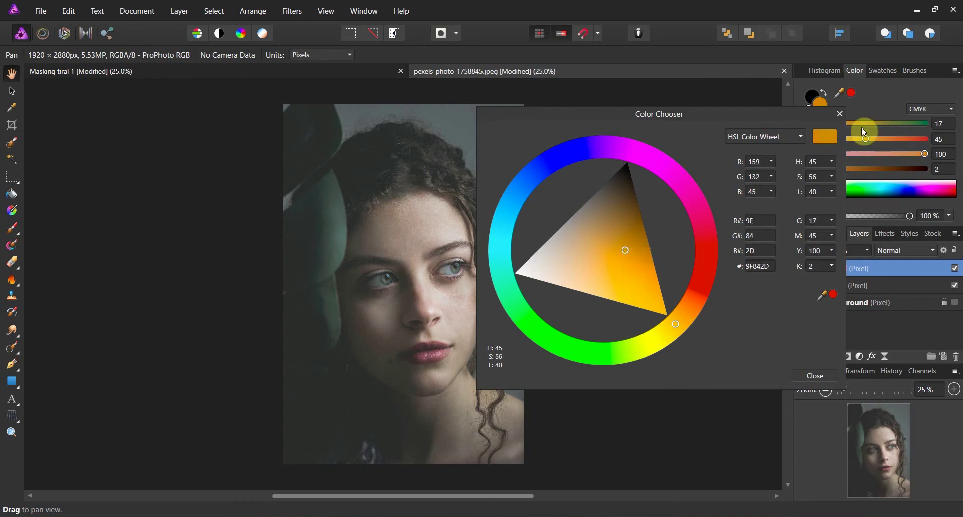
{"action": "left_click", "coordinate": [840, 114]}
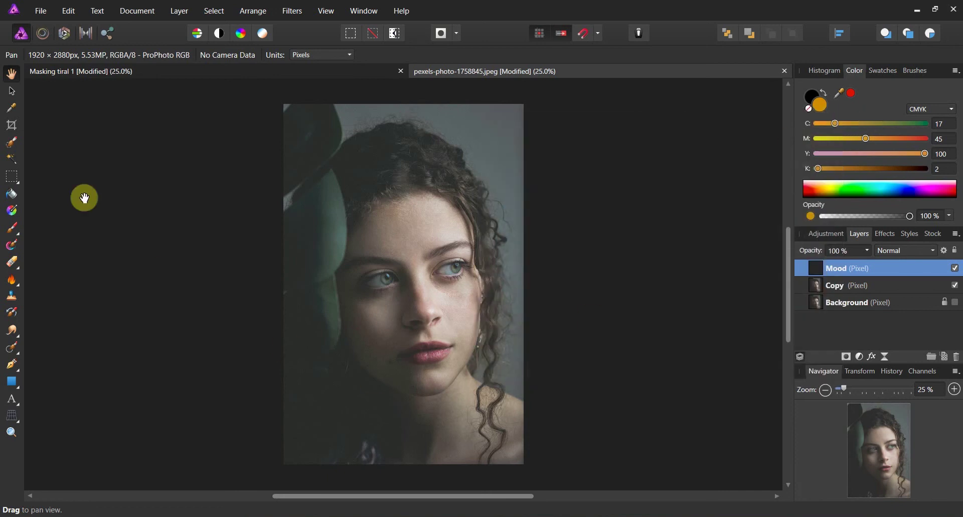
{"action": "left_click", "coordinate": [12, 194]}
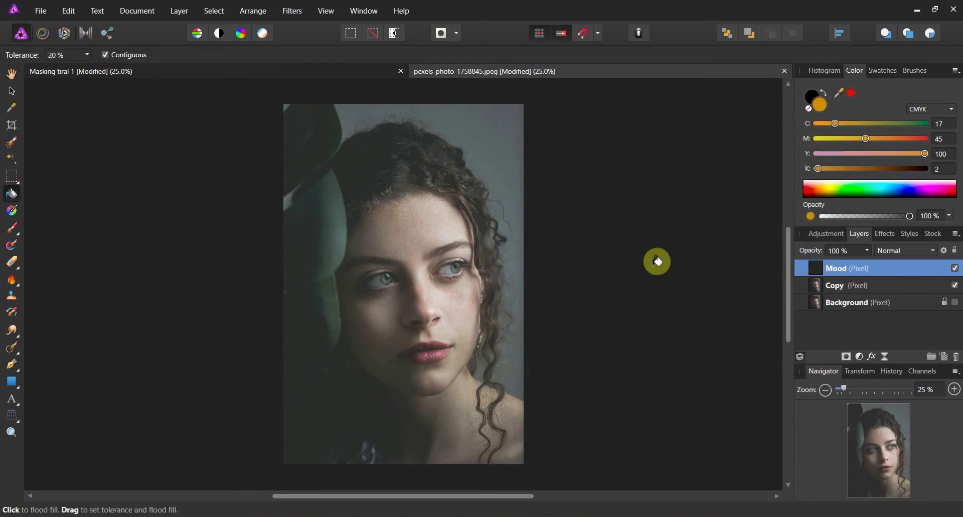
{"action": "left_click", "coordinate": [474, 250]}
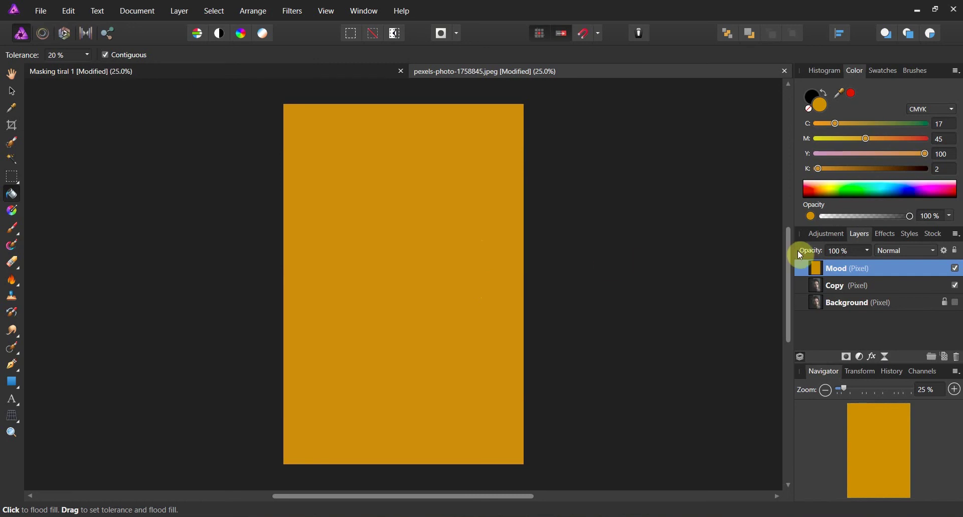
- Lower the Mood layer's opacity to 31 % so it tints the portrait
{"action": "left_click", "coordinate": [867, 251]}
{"action": "left_click_drag", "start_coordinate": [869, 264], "coordinate": [778, 266]}
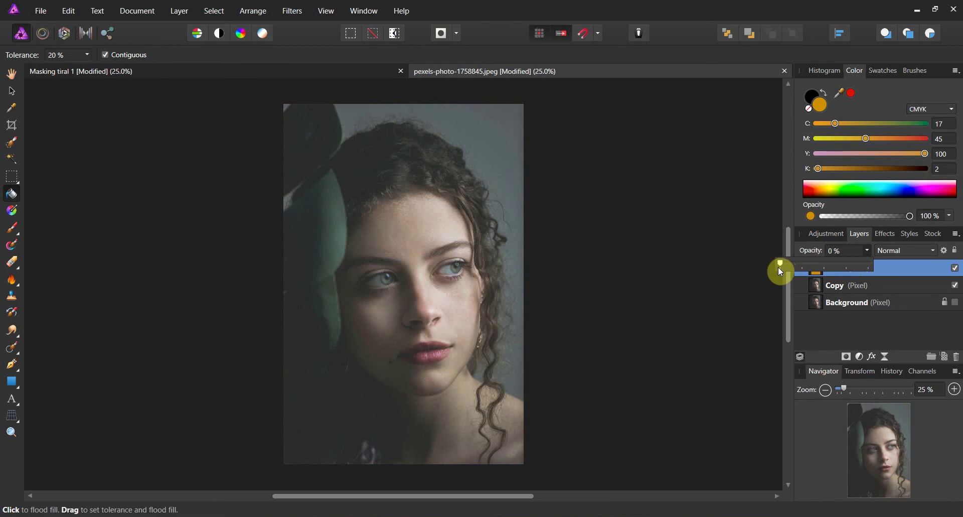
{"action": "left_click_drag", "start_coordinate": [781, 271], "coordinate": [806, 273]}
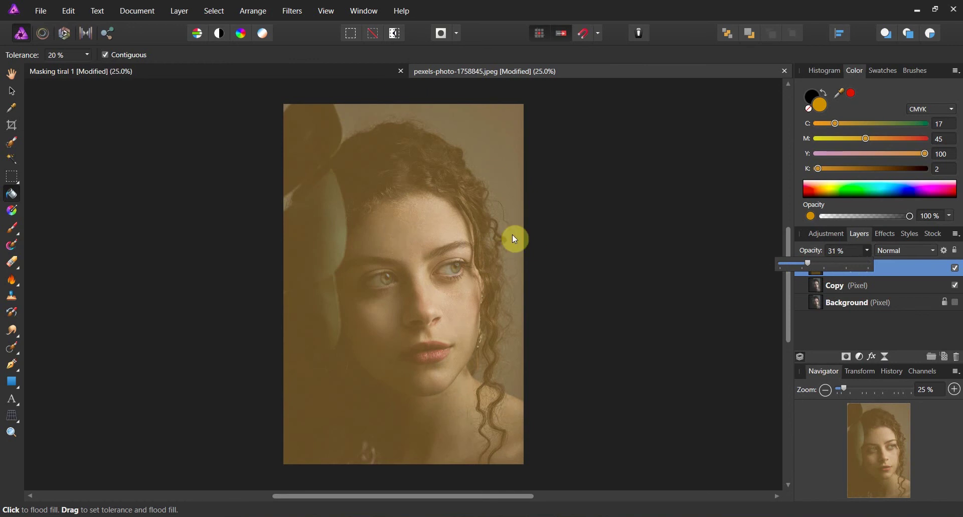
{"action": "left_click", "coordinate": [817, 333]}
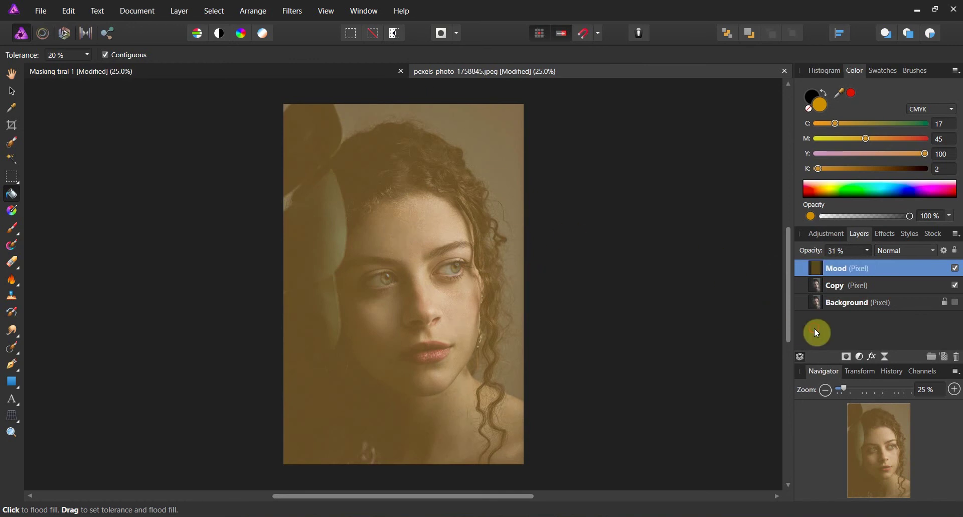
- Add a mask to the Mood layer and set the Paint Brush flow to 40 %
{"action": "left_click", "coordinate": [848, 358]}
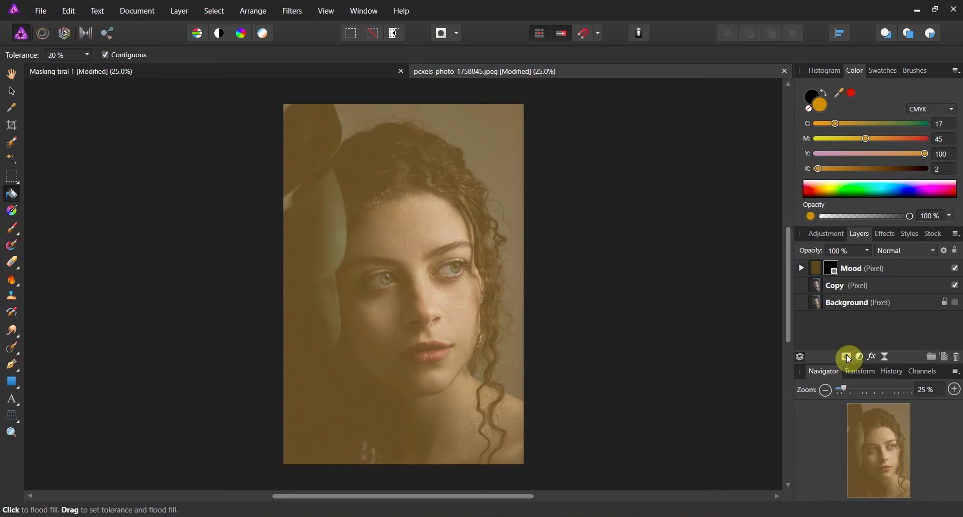
{"action": "left_click", "coordinate": [801, 269]}
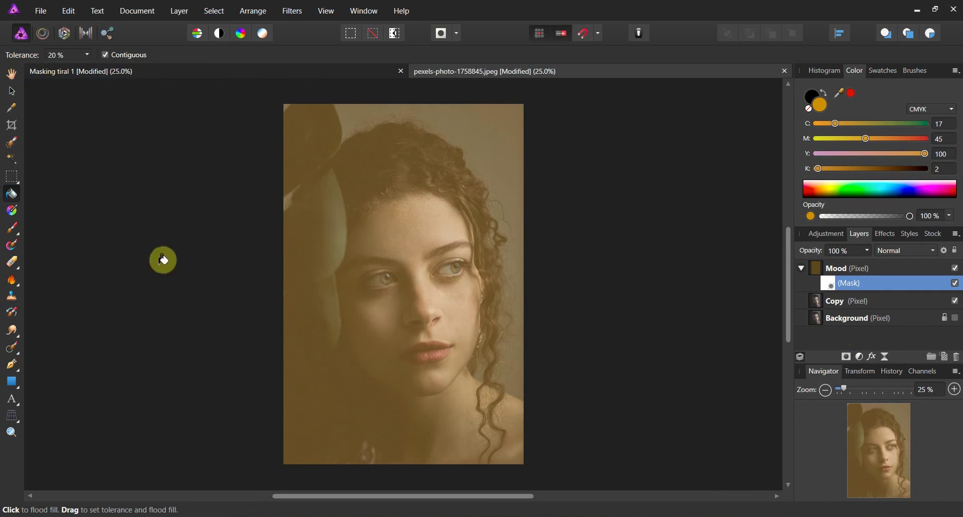
{"action": "left_click", "coordinate": [14, 233]}
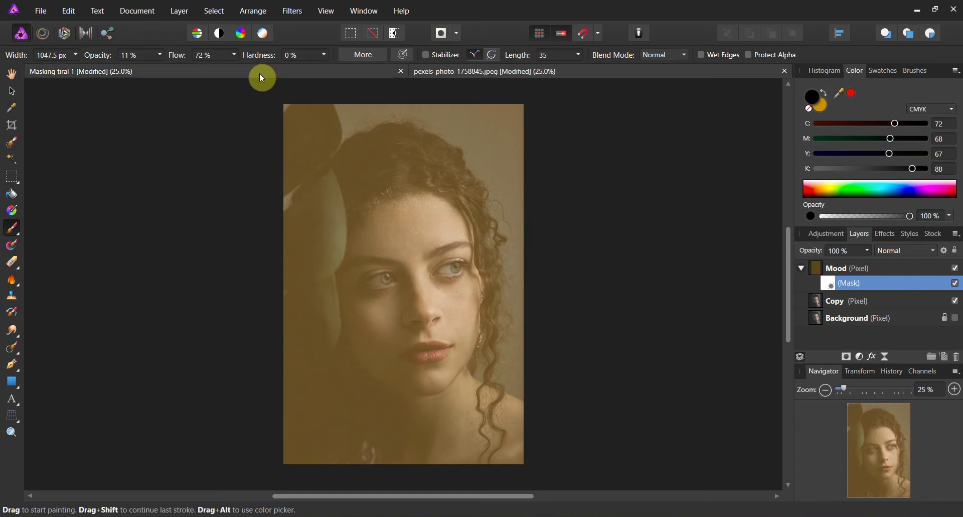
{"action": "left_click", "coordinate": [235, 55]}
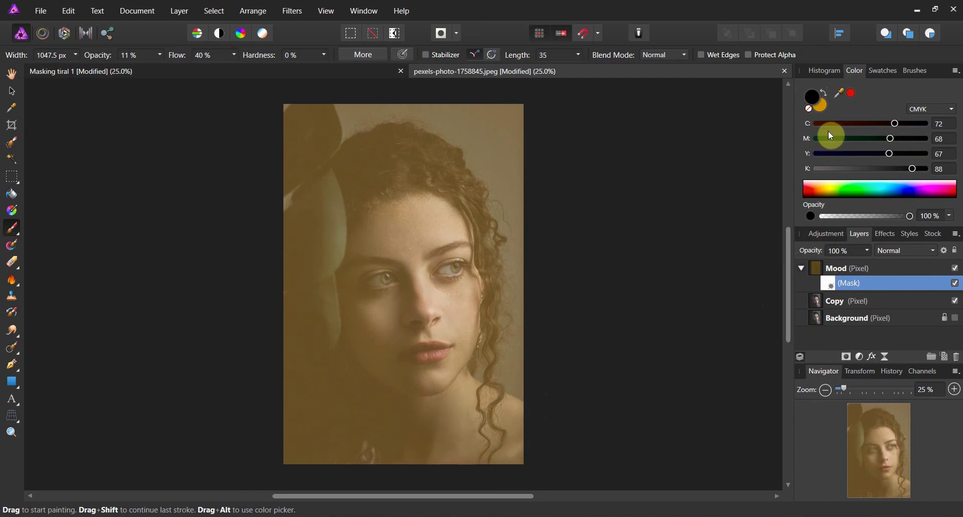
- Change the golden brush colour to black (010101) for painting on the mask
{"action": "left_click", "coordinate": [824, 106]}
{"action": "double_click", "coordinate": [824, 103]}
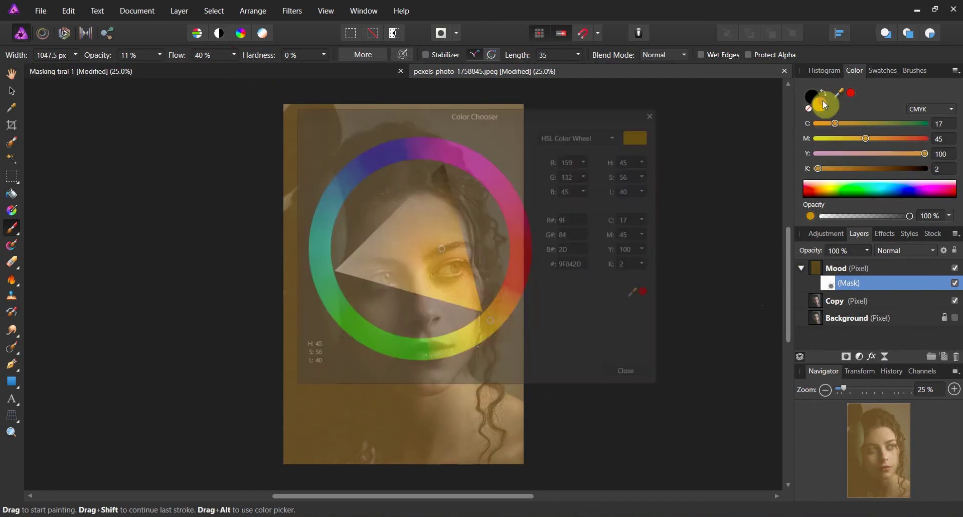
{"action": "left_click", "coordinate": [440, 158]}
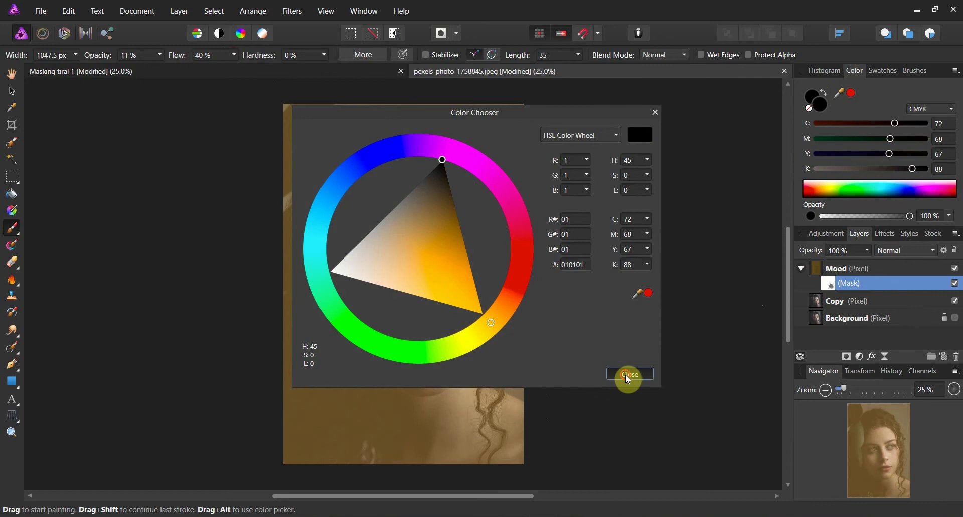
{"action": "left_click", "coordinate": [629, 374]}
- Mask the tint off the face, front hair and neck with black at 100 % brush opacity, blending the shadowed side at 11 % flow
{"action": "left_click", "coordinate": [434, 297]}
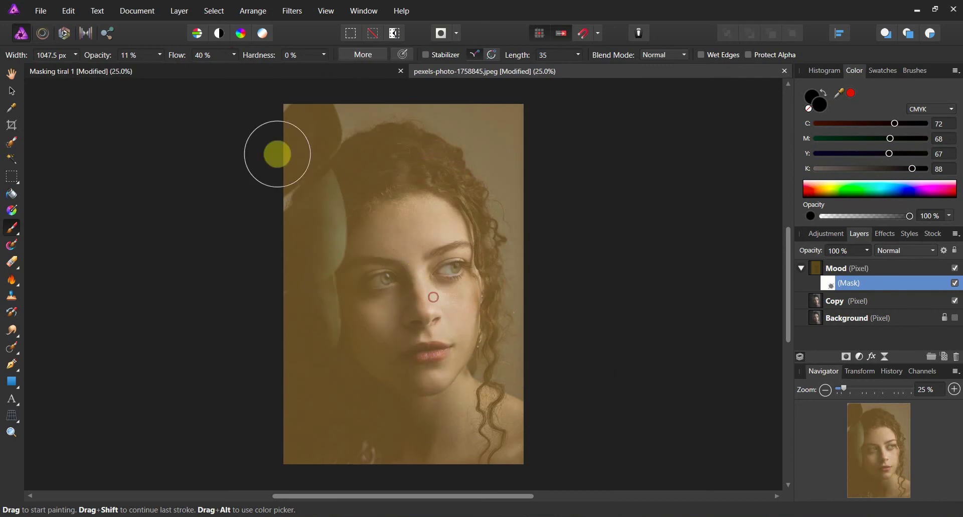
{"action": "left_click", "coordinate": [233, 55]}
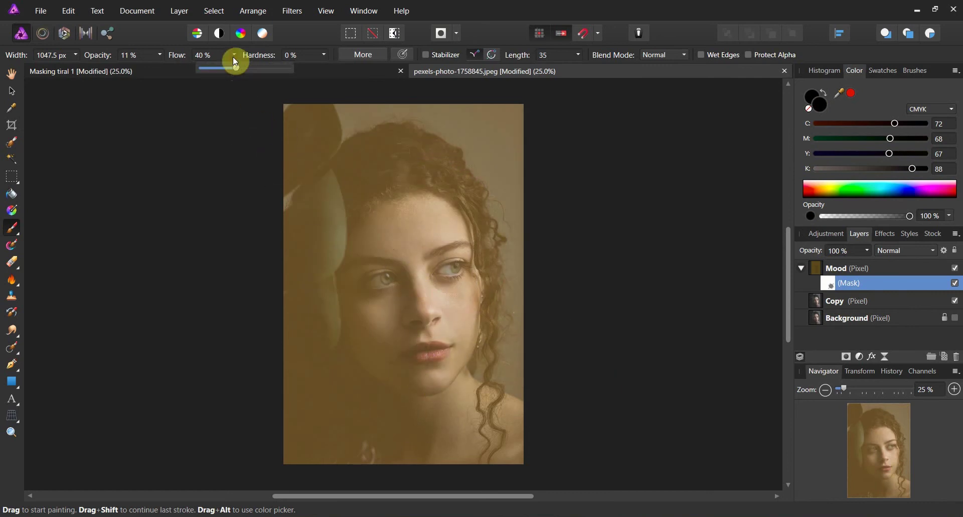
{"action": "left_click", "coordinate": [160, 55]}
{"action": "left_click_drag", "start_coordinate": [172, 66], "coordinate": [353, 142]}
{"action": "mouse_move", "coordinate": [414, 258]}
{"action": "left_mouse_down"}
{"action": "mouse_move", "coordinate": [407, 220]}
{"action": "mouse_move", "coordinate": [429, 247]}
{"action": "mouse_move", "coordinate": [428, 337]}
{"action": "mouse_move", "coordinate": [439, 391]}
{"action": "mouse_move", "coordinate": [515, 456]}
{"action": "mouse_move", "coordinate": [431, 445]}
{"action": "mouse_move", "coordinate": [440, 283]}
{"action": "mouse_move", "coordinate": [425, 227]}
{"action": "mouse_move", "coordinate": [431, 336]}
{"action": "mouse_move", "coordinate": [446, 375]}
{"action": "mouse_move", "coordinate": [468, 413]}
{"action": "mouse_move", "coordinate": [522, 449]}
{"action": "mouse_move", "coordinate": [399, 247]}
{"action": "mouse_move", "coordinate": [421, 244]}
{"action": "mouse_move", "coordinate": [435, 230]}
{"action": "mouse_move", "coordinate": [388, 165]}
{"action": "mouse_move", "coordinate": [421, 176]}
{"action": "mouse_move", "coordinate": [437, 199]}
{"action": "mouse_move", "coordinate": [449, 385]}
{"action": "mouse_move", "coordinate": [485, 424]}
{"action": "mouse_move", "coordinate": [555, 446]}
{"action": "mouse_move", "coordinate": [519, 430]}
{"action": "left_mouse_up"}
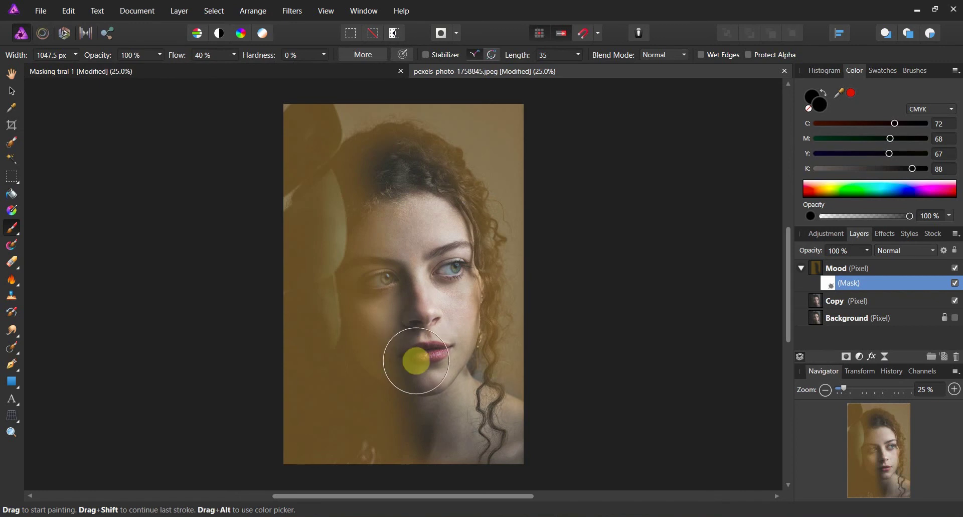
{"action": "left_click", "coordinate": [232, 55]}
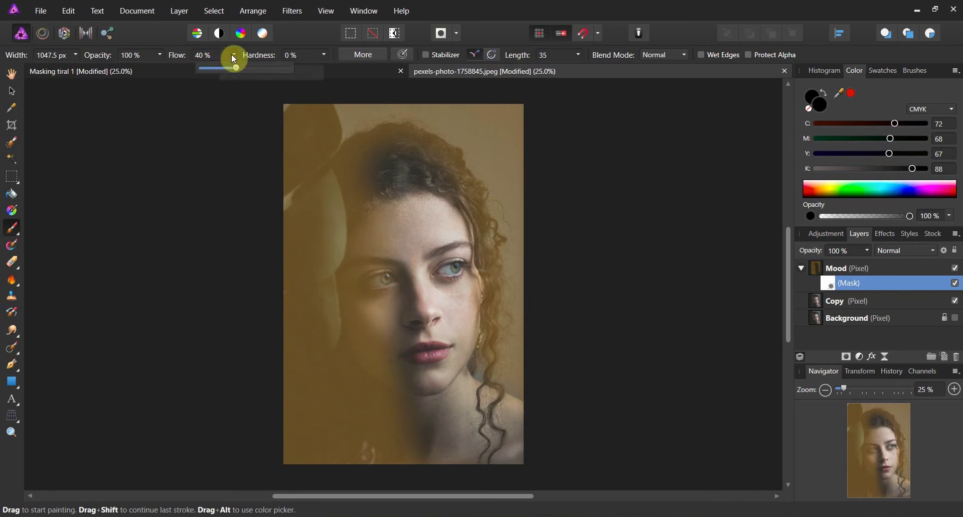
{"action": "left_click_drag", "start_coordinate": [213, 69], "coordinate": [210, 69]}
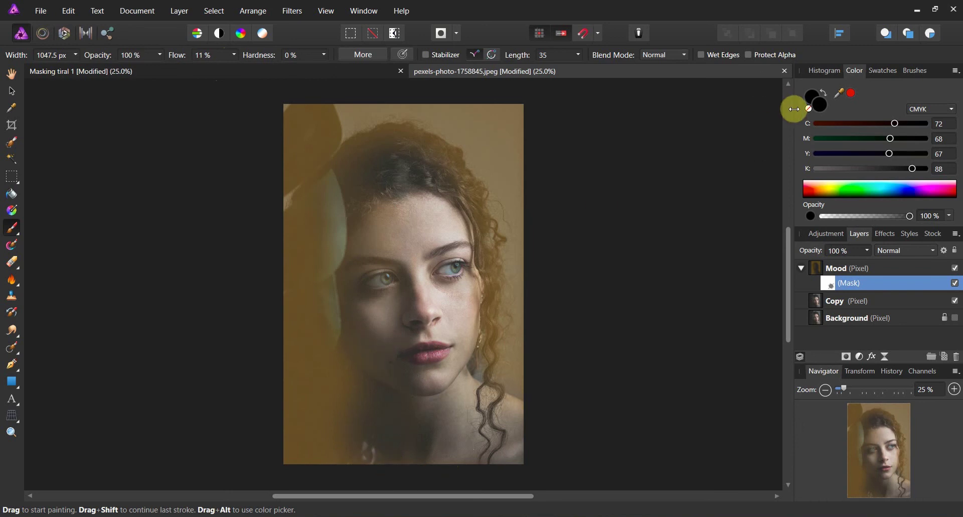
- Switch the brush colour to white and paint on the mask to restore some tint around the portrait's edges
{"action": "left_click", "coordinate": [822, 106]}
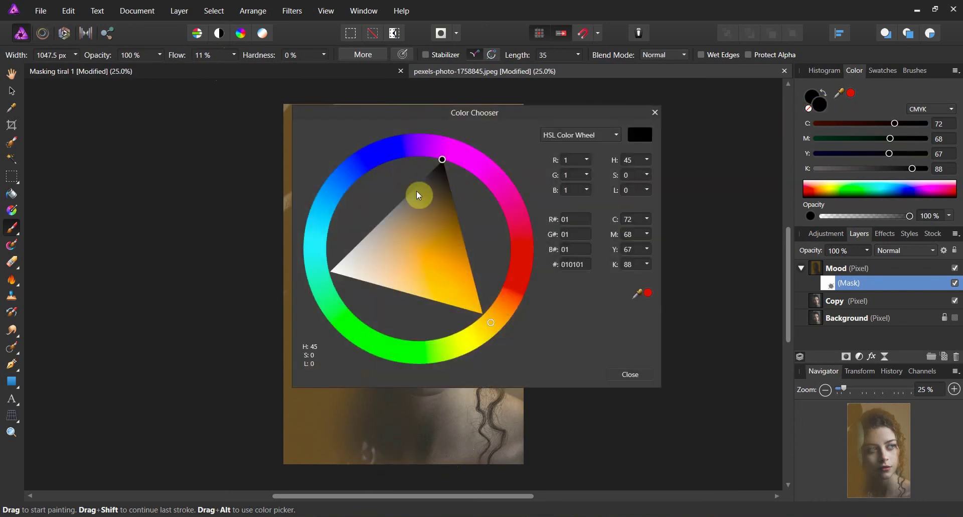
{"action": "left_click_drag", "start_coordinate": [419, 195], "coordinate": [279, 254]}
{"action": "left_click", "coordinate": [630, 374]}
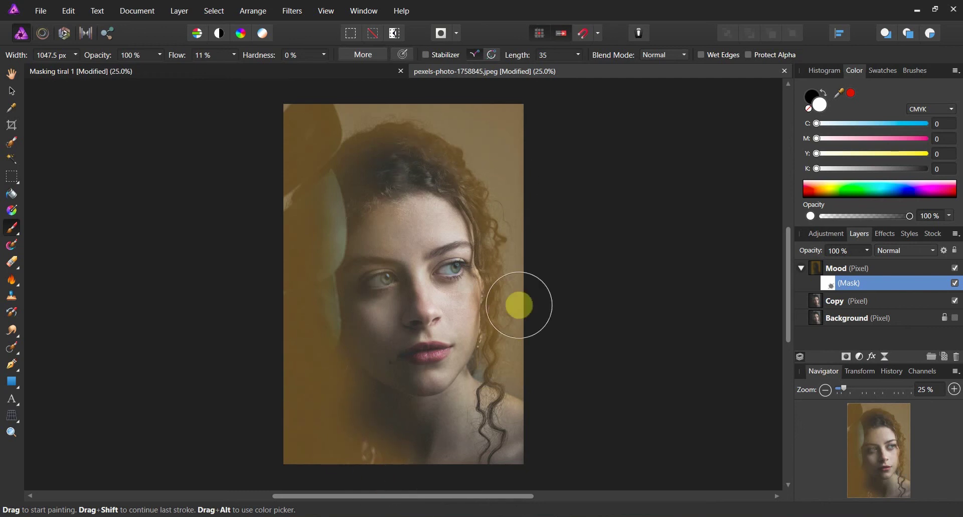
{"action": "left_click", "coordinate": [802, 268]}
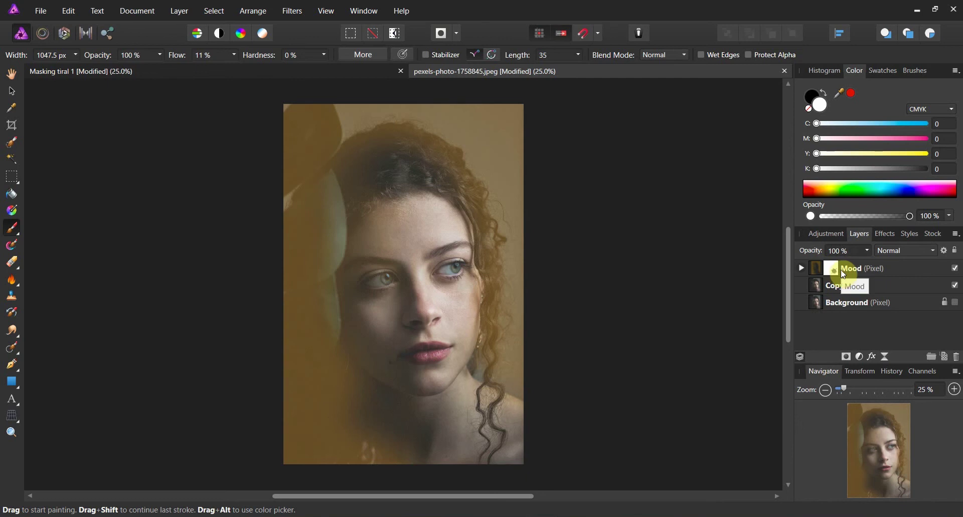
- Add a Selective Color adjustment above the Mood layer and set its Neutrals to 66 % yellow and 17 % magenta
{"action": "left_click", "coordinate": [862, 359]}
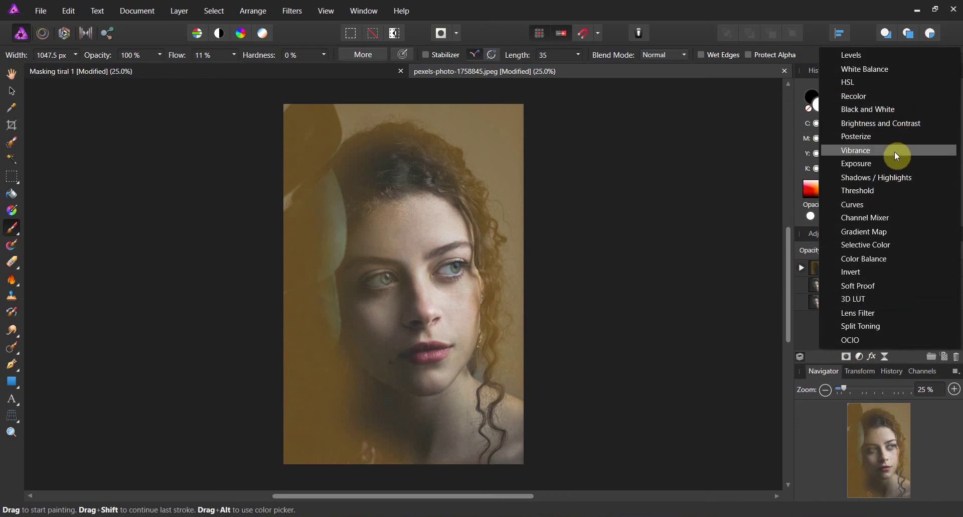
{"action": "left_click", "coordinate": [882, 245]}
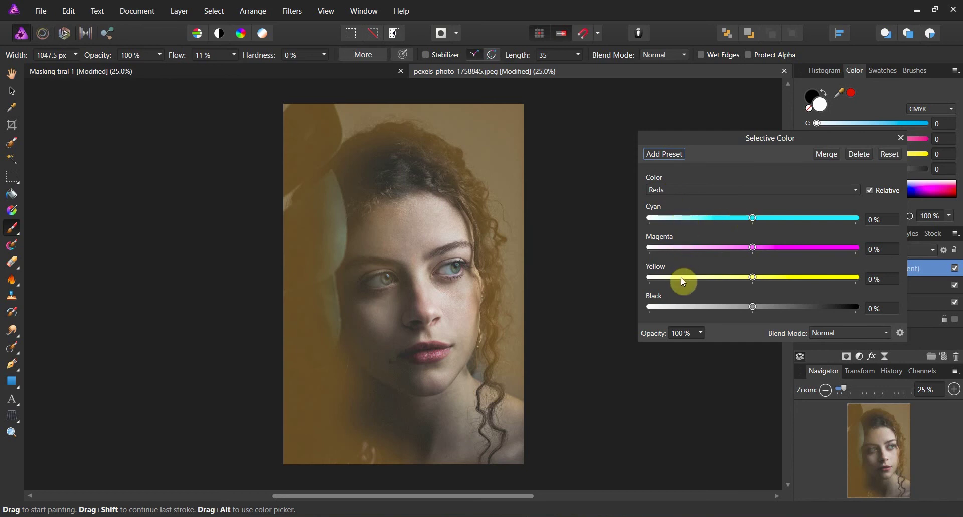
{"action": "left_click", "coordinate": [856, 191]}
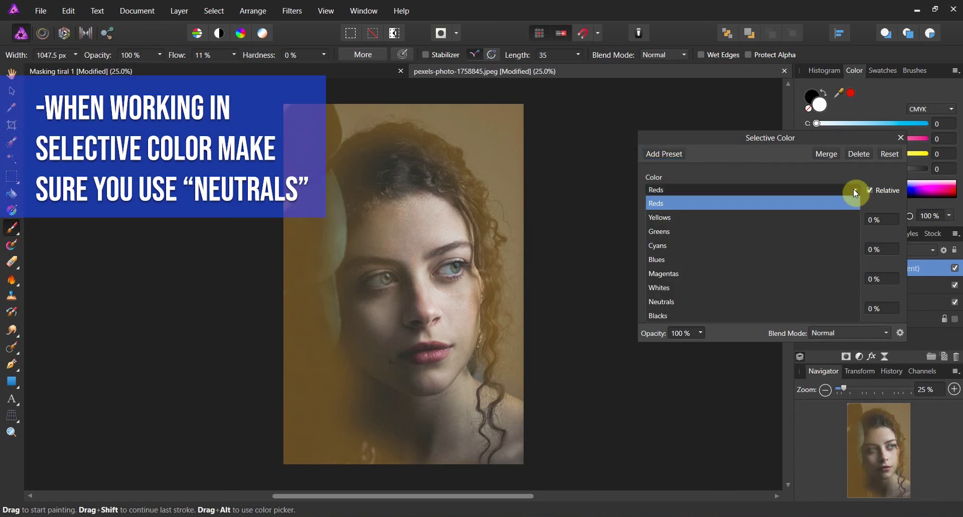
{"action": "left_click", "coordinate": [768, 303]}
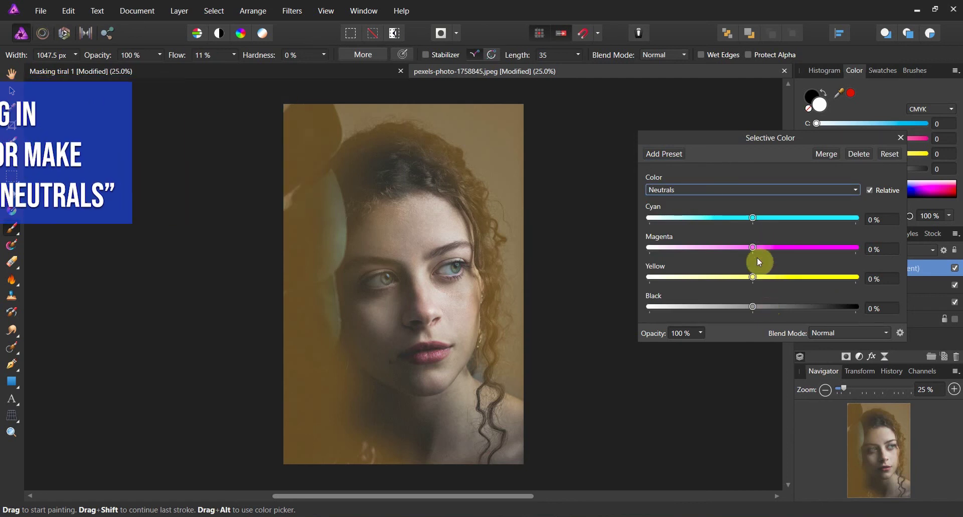
{"action": "left_click", "coordinate": [752, 276]}
{"action": "left_click_drag", "start_coordinate": [760, 279], "coordinate": [820, 286]}
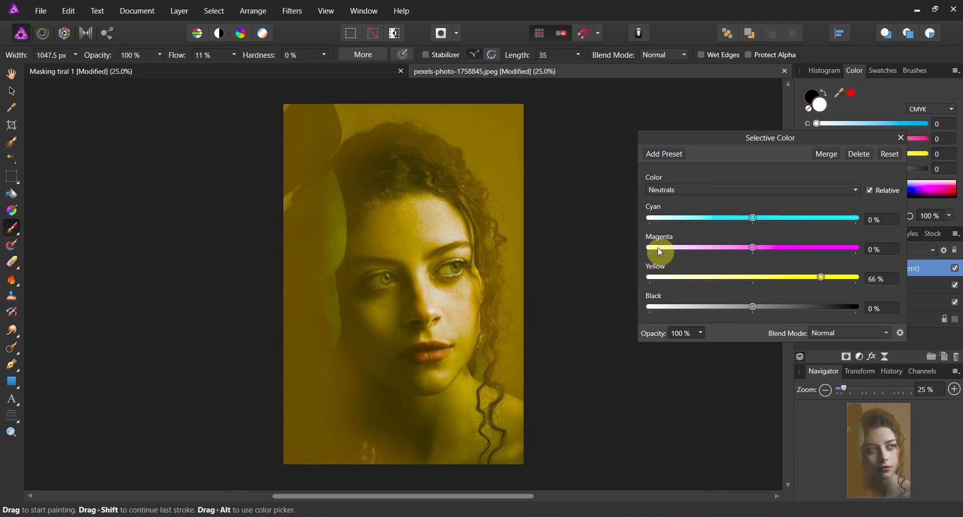
{"action": "left_click_drag", "start_coordinate": [762, 246], "coordinate": [765, 248]}
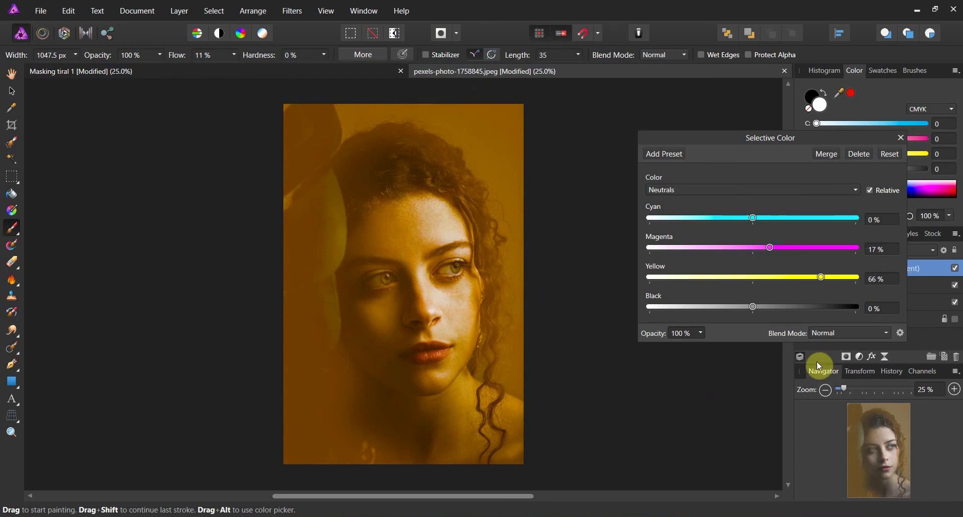
{"action": "left_click", "coordinate": [902, 138]}
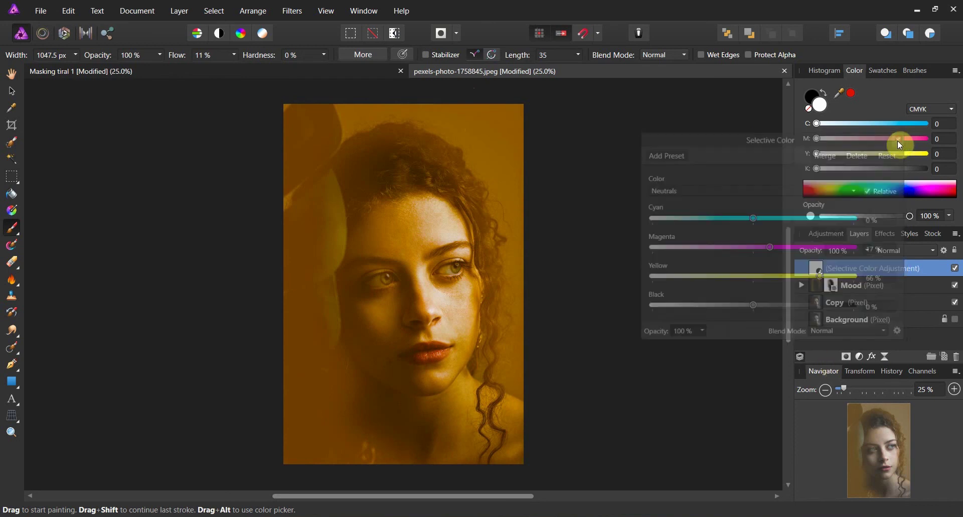
- Rename the new Selective Color adjustment layer as yellow
{"action": "double_click", "coordinate": [840, 269]}
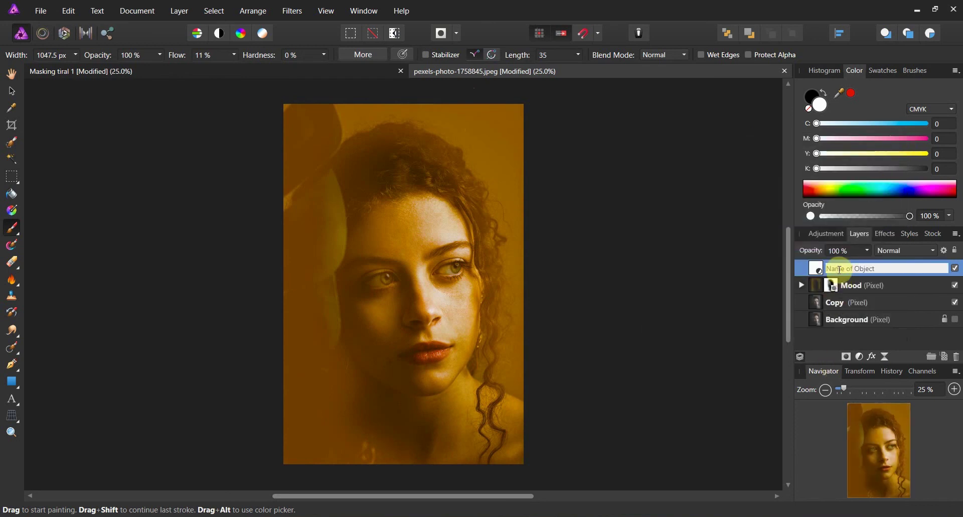
{"action": "type", "text": "yellow"}
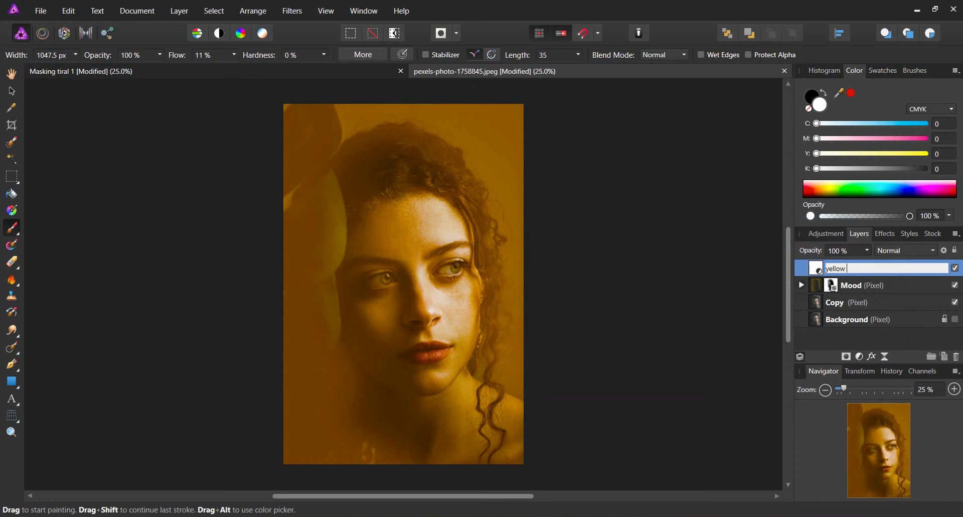
{"action": "left_click", "coordinate": [847, 336]}
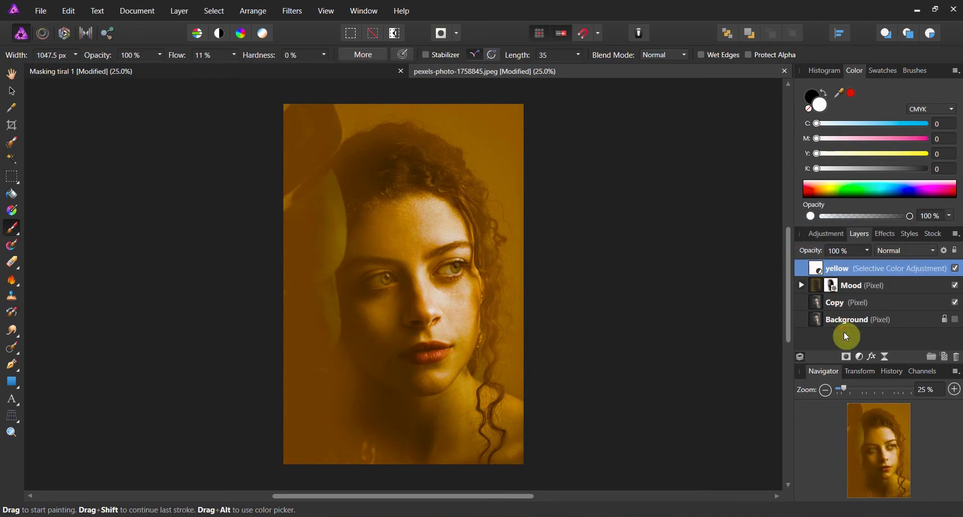
- Add a second Selective Color adjustment above the yellow layer and set its Neutrals to 34 % magenta, leaving yellow at 0 %
{"action": "left_click", "coordinate": [824, 268]}
{"action": "left_click", "coordinate": [859, 359]}
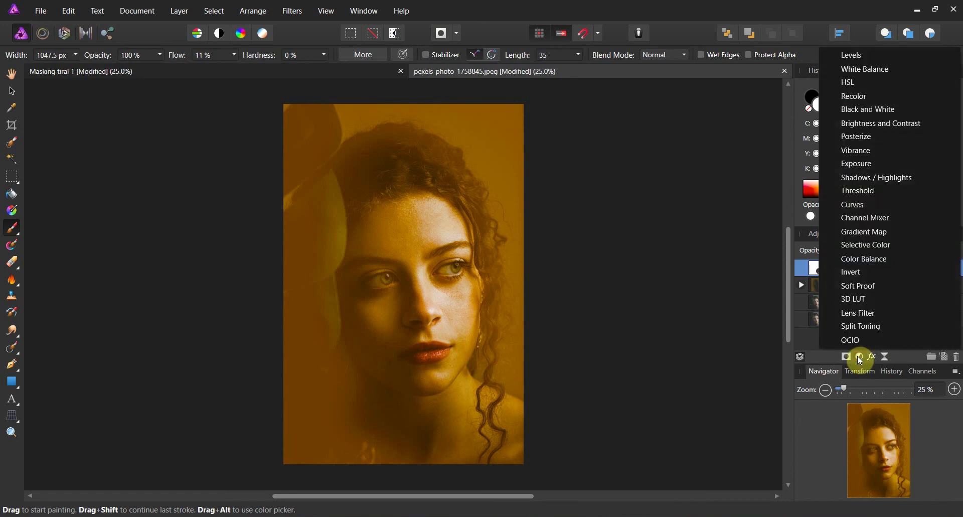
{"action": "left_click", "coordinate": [879, 248]}
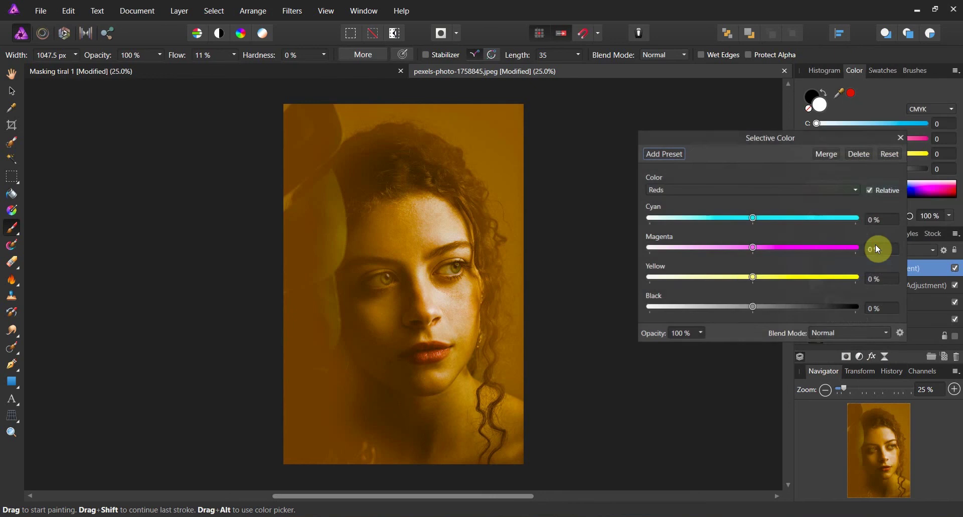
{"action": "left_click", "coordinate": [858, 191]}
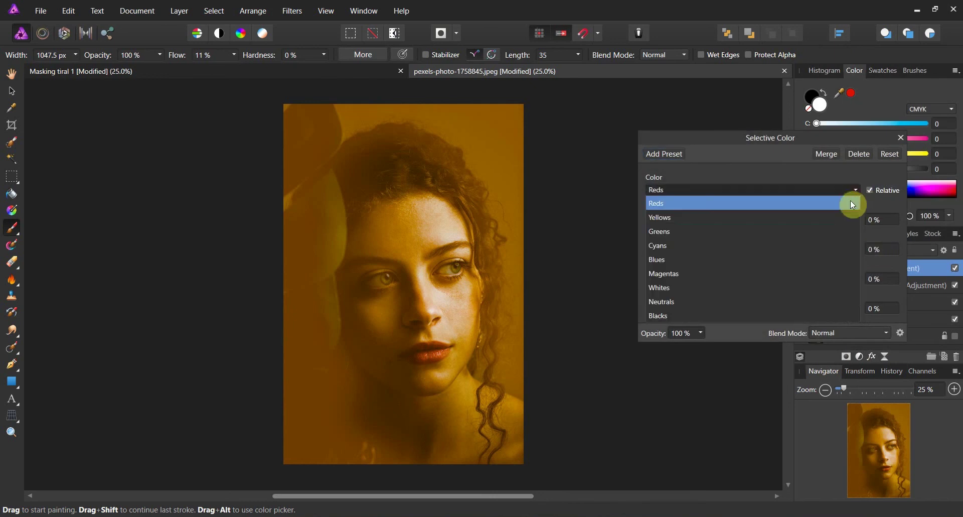
{"action": "left_click", "coordinate": [786, 303]}
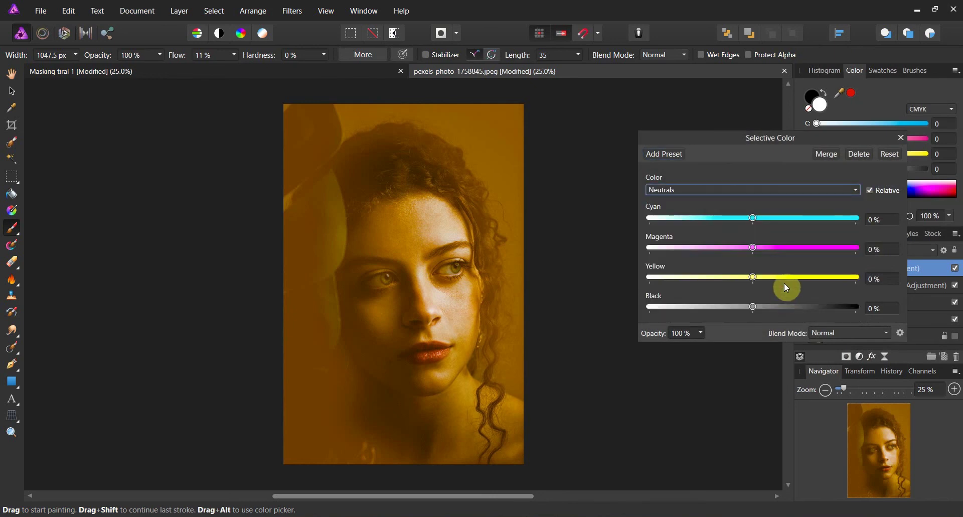
{"action": "left_click_drag", "start_coordinate": [754, 248], "coordinate": [789, 251]}
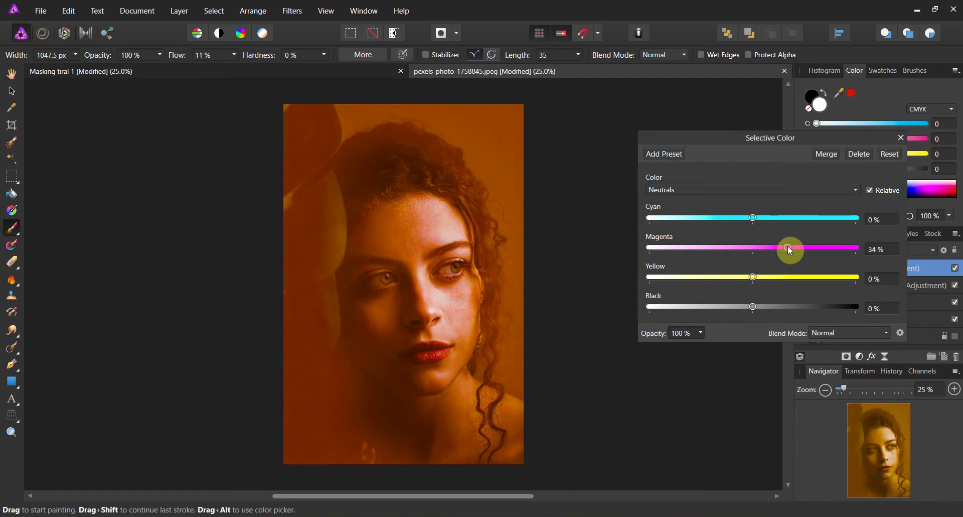
{"action": "mouse_move", "coordinate": [761, 279]}
{"action": "left_mouse_down"}
{"action": "mouse_move", "coordinate": [778, 276]}
{"action": "mouse_move", "coordinate": [742, 279]}
{"action": "mouse_move", "coordinate": [755, 279]}
{"action": "left_mouse_up"}
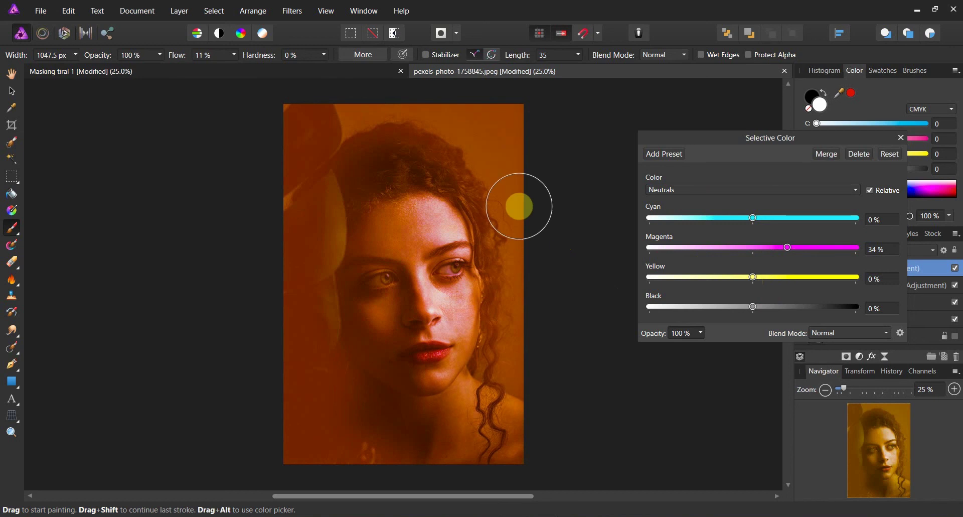
{"action": "left_click", "coordinate": [903, 136]}
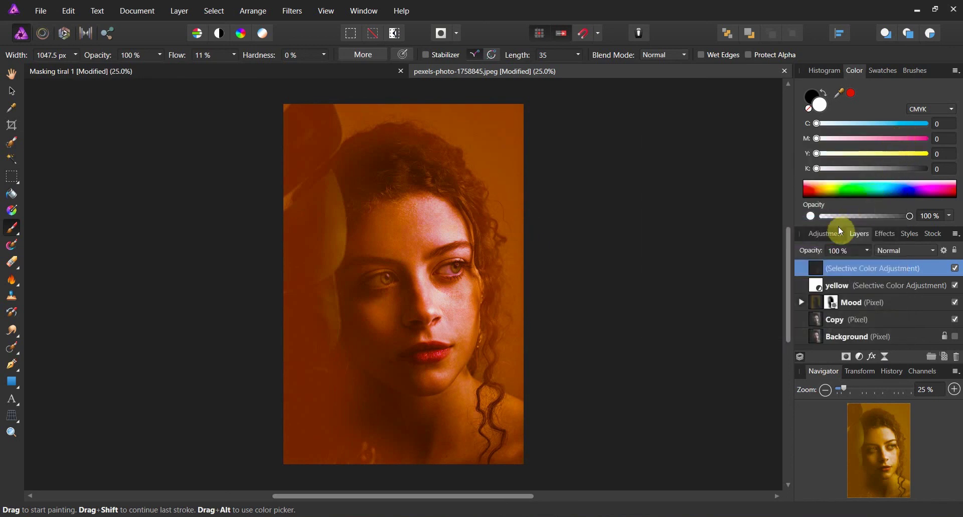
- Rename the second Selective Color adjustment layer as violet
{"action": "double_click", "coordinate": [843, 269]}
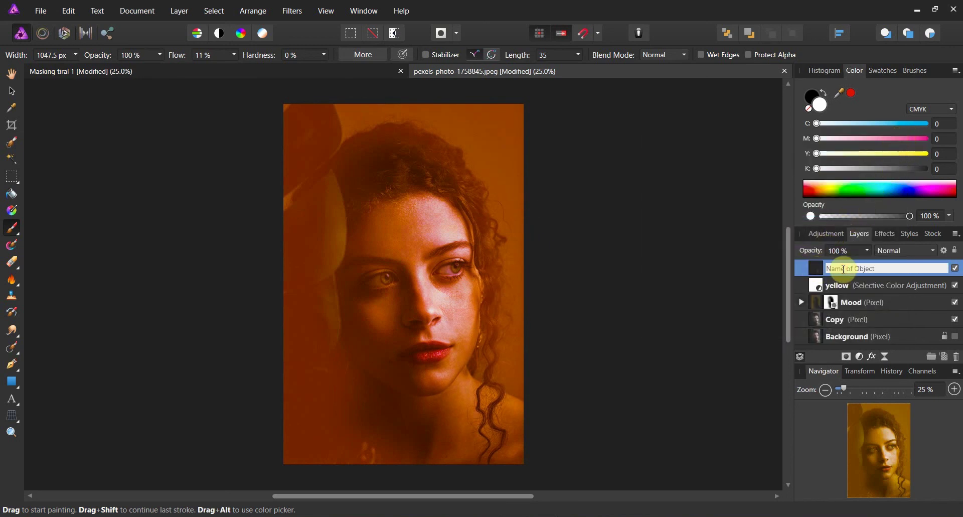
{"action": "type", "text": "viloet"}
{"action": "type", "text": "olet"}
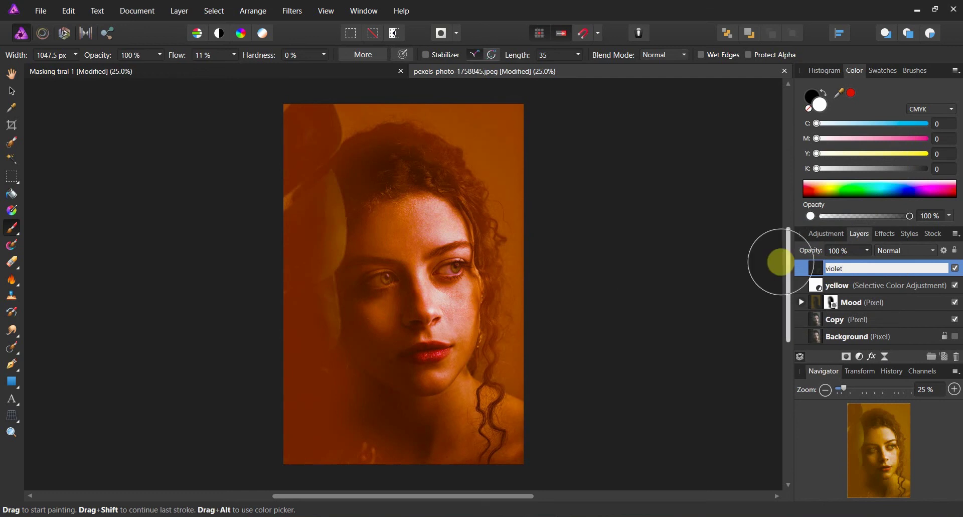
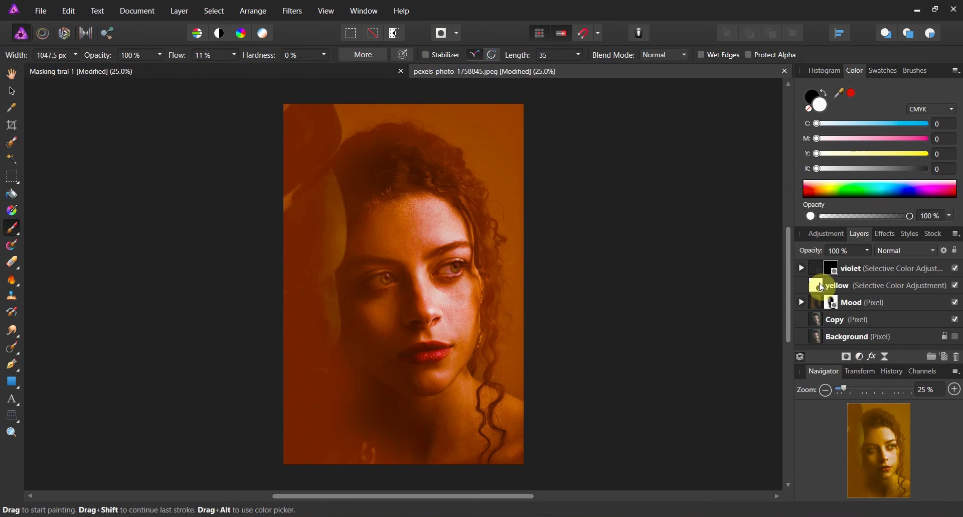
- Select the mask inside the violet adjustment and flood-fill it with black to hide the effect
{"action": "left_click", "coordinate": [806, 267]}
{"action": "left_click", "coordinate": [803, 268]}
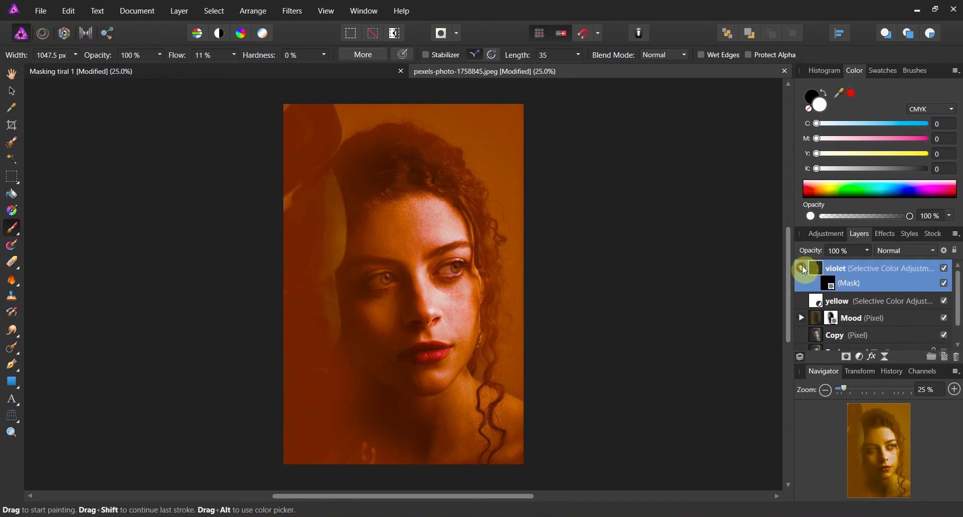
{"action": "left_click", "coordinate": [829, 284]}
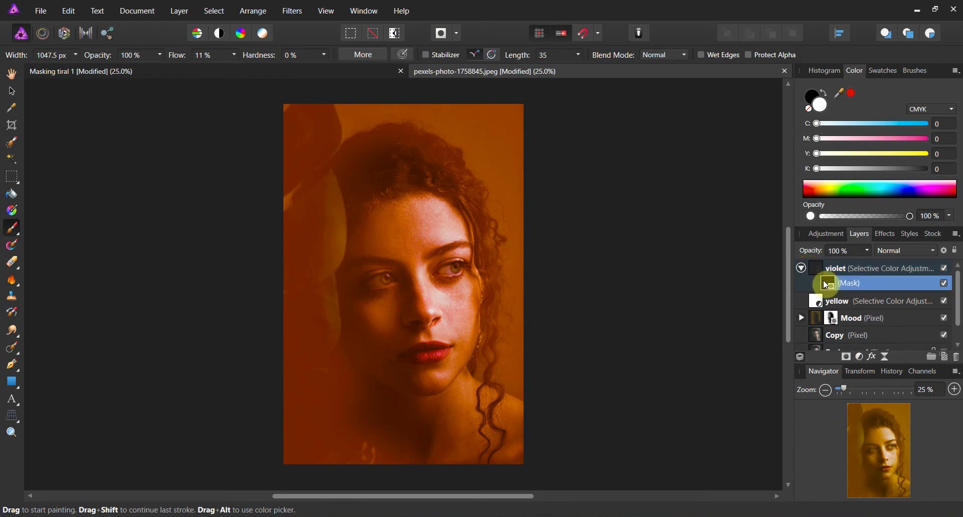
{"action": "left_click", "coordinate": [14, 195]}
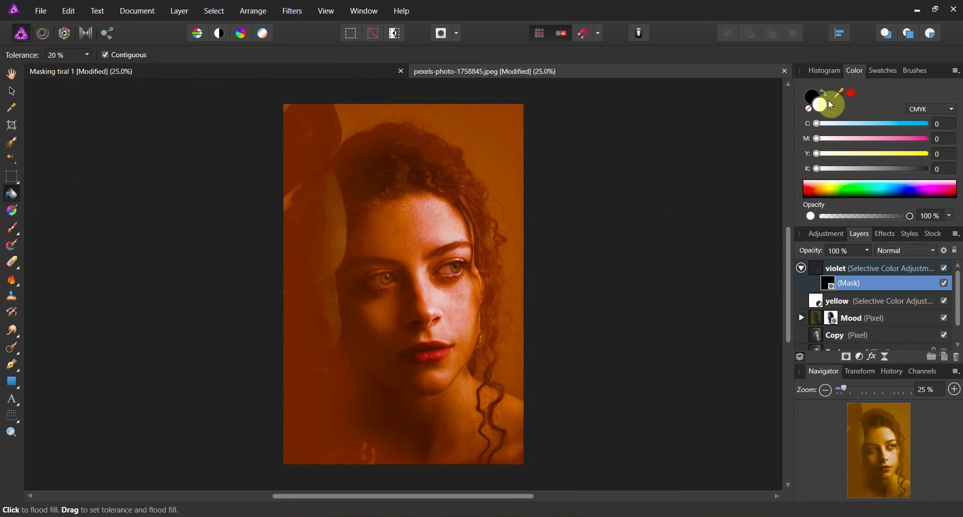
{"action": "left_click", "coordinate": [813, 98]}
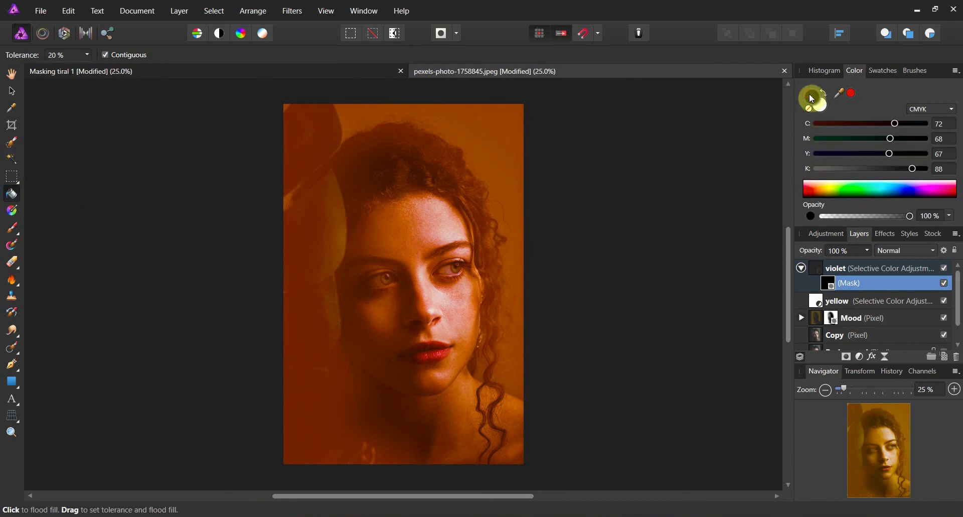
{"action": "left_click", "coordinate": [458, 220]}
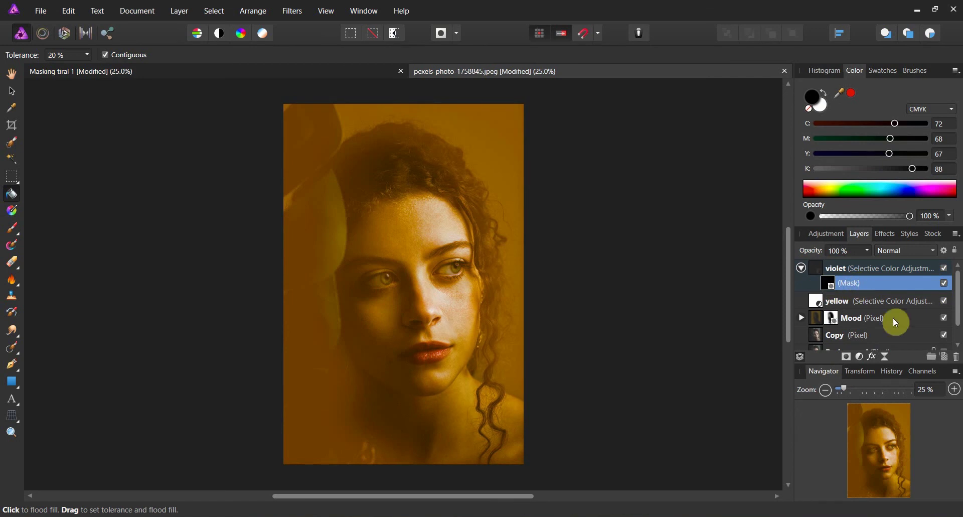
- Paint white on the violet mask at 47 % brush flow over the shadowed side of the face, the hair and the lower shoulder area
{"action": "left_click", "coordinate": [12, 229]}
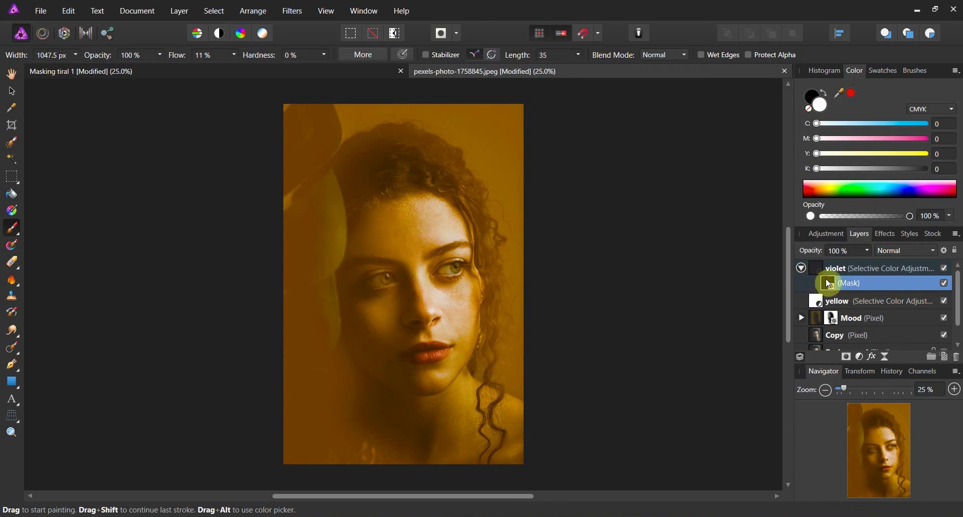
{"action": "left_click", "coordinate": [234, 54]}
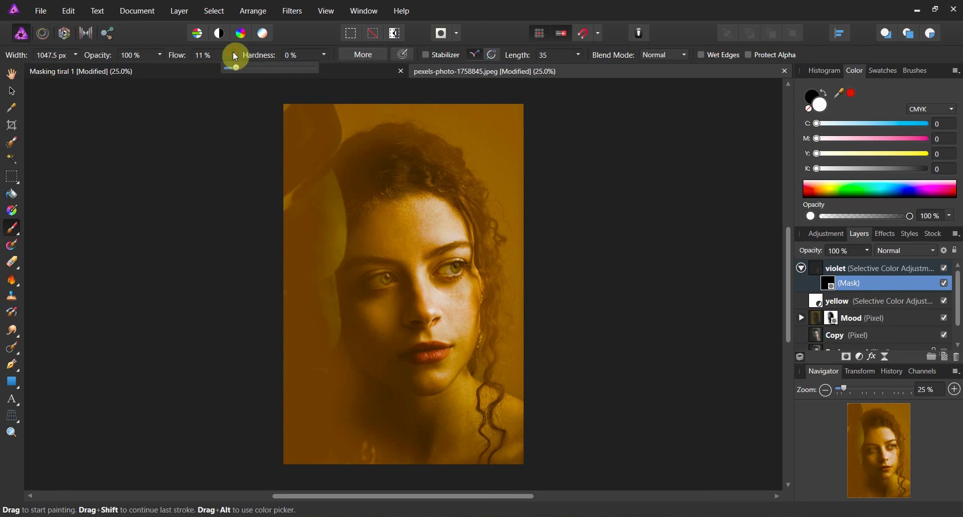
{"action": "left_click_drag", "start_coordinate": [239, 70], "coordinate": [258, 69]}
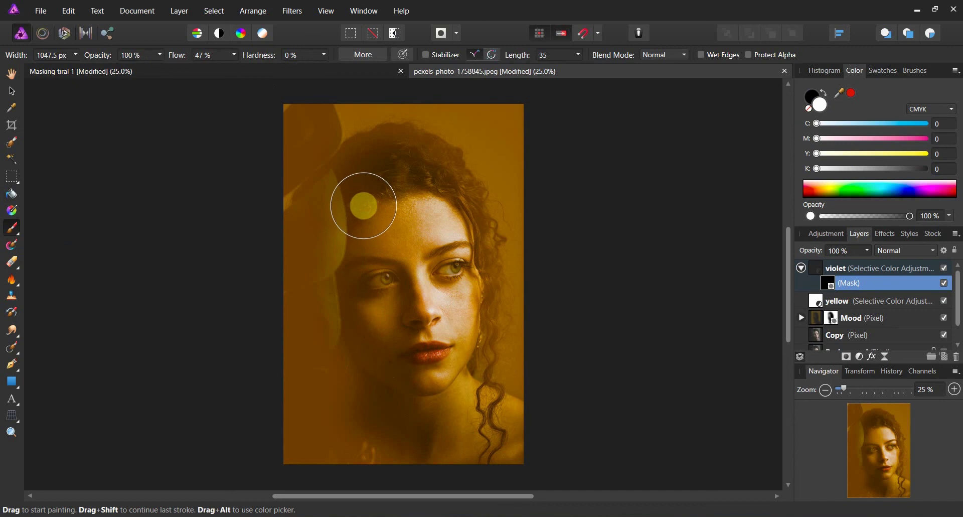
{"action": "mouse_move", "coordinate": [364, 206]}
{"action": "left_mouse_down"}
{"action": "mouse_move", "coordinate": [362, 294]}
{"action": "mouse_move", "coordinate": [408, 375]}
{"action": "mouse_move", "coordinate": [380, 284]}
{"action": "mouse_move", "coordinate": [391, 306]}
{"action": "mouse_move", "coordinate": [381, 238]}
{"action": "mouse_move", "coordinate": [392, 243]}
{"action": "mouse_move", "coordinate": [388, 201]}
{"action": "mouse_move", "coordinate": [373, 184]}
{"action": "mouse_move", "coordinate": [381, 172]}
{"action": "mouse_move", "coordinate": [357, 174]}
{"action": "mouse_move", "coordinate": [375, 156]}
{"action": "mouse_move", "coordinate": [362, 161]}
{"action": "mouse_move", "coordinate": [374, 156]}
{"action": "mouse_move", "coordinate": [450, 423]}
{"action": "mouse_move", "coordinate": [386, 325]}
{"action": "mouse_move", "coordinate": [392, 389]}
{"action": "mouse_move", "coordinate": [412, 445]}
{"action": "mouse_move", "coordinate": [408, 427]}
{"action": "mouse_move", "coordinate": [437, 444]}
{"action": "mouse_move", "coordinate": [425, 439]}
{"action": "mouse_move", "coordinate": [440, 458]}
{"action": "mouse_move", "coordinate": [473, 462]}
{"action": "mouse_move", "coordinate": [443, 459]}
{"action": "mouse_move", "coordinate": [462, 455]}
{"action": "mouse_move", "coordinate": [389, 424]}
{"action": "mouse_move", "coordinate": [369, 446]}
{"action": "mouse_move", "coordinate": [354, 432]}
{"action": "mouse_move", "coordinate": [346, 441]}
{"action": "mouse_move", "coordinate": [340, 362]}
{"action": "mouse_move", "coordinate": [341, 403]}
{"action": "mouse_move", "coordinate": [328, 407]}
{"action": "mouse_move", "coordinate": [371, 440]}
{"action": "mouse_move", "coordinate": [360, 432]}
{"action": "mouse_move", "coordinate": [377, 426]}
{"action": "mouse_move", "coordinate": [420, 451]}
{"action": "mouse_move", "coordinate": [401, 425]}
{"action": "mouse_move", "coordinate": [466, 445]}
{"action": "mouse_move", "coordinate": [434, 444]}
{"action": "mouse_move", "coordinate": [422, 415]}
{"action": "mouse_move", "coordinate": [437, 428]}
{"action": "mouse_move", "coordinate": [413, 421]}
{"action": "mouse_move", "coordinate": [375, 309]}
{"action": "mouse_move", "coordinate": [379, 327]}
{"action": "mouse_move", "coordinate": [403, 328]}
{"action": "mouse_move", "coordinate": [392, 239]}
{"action": "mouse_move", "coordinate": [399, 202]}
{"action": "mouse_move", "coordinate": [378, 162]}
{"action": "mouse_move", "coordinate": [389, 161]}
{"action": "mouse_move", "coordinate": [377, 174]}
{"action": "mouse_move", "coordinate": [360, 248]}
{"action": "mouse_move", "coordinate": [383, 330]}
{"action": "mouse_move", "coordinate": [355, 344]}
{"action": "mouse_move", "coordinate": [387, 388]}
{"action": "left_mouse_up"}
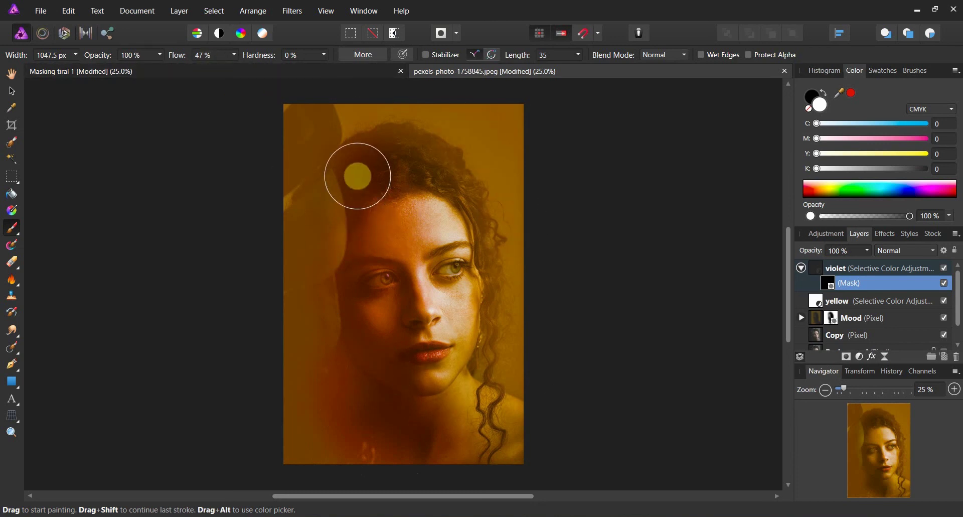
{"action": "mouse_move", "coordinate": [358, 176]}
{"action": "left_mouse_down"}
{"action": "mouse_move", "coordinate": [384, 157]}
{"action": "mouse_move", "coordinate": [336, 232]}
{"action": "mouse_move", "coordinate": [338, 283]}
{"action": "mouse_move", "coordinate": [379, 359]}
{"action": "mouse_move", "coordinate": [352, 398]}
{"action": "mouse_move", "coordinate": [379, 442]}
{"action": "mouse_move", "coordinate": [443, 472]}
{"action": "mouse_move", "coordinate": [454, 471]}
{"action": "mouse_move", "coordinate": [438, 463]}
{"action": "mouse_move", "coordinate": [472, 469]}
{"action": "left_mouse_up"}
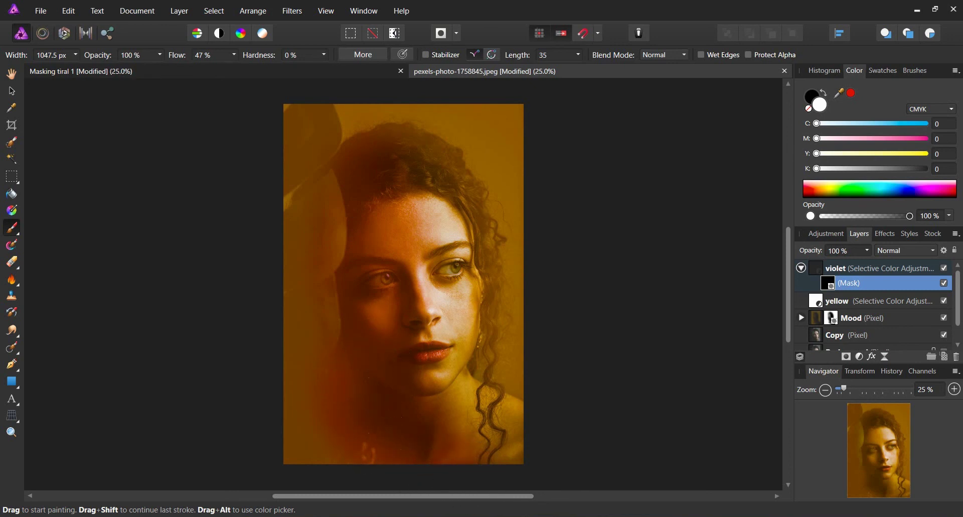
{"action": "mouse_move", "coordinate": [512, 511]}
{"action": "left_mouse_down"}
{"action": "mouse_move", "coordinate": [479, 447]}
{"action": "mouse_move", "coordinate": [427, 217]}
{"action": "mouse_move", "coordinate": [393, 177]}
{"action": "mouse_move", "coordinate": [408, 167]}
{"action": "mouse_move", "coordinate": [385, 133]}
{"action": "mouse_move", "coordinate": [492, 143]}
{"action": "mouse_move", "coordinate": [722, 140]}
{"action": "mouse_move", "coordinate": [841, 108]}
{"action": "left_mouse_up"}
- Switch the brush colour to black, reduce the brush width to 335.8 px, and collapse the violet layer
{"action": "left_click", "coordinate": [813, 94]}
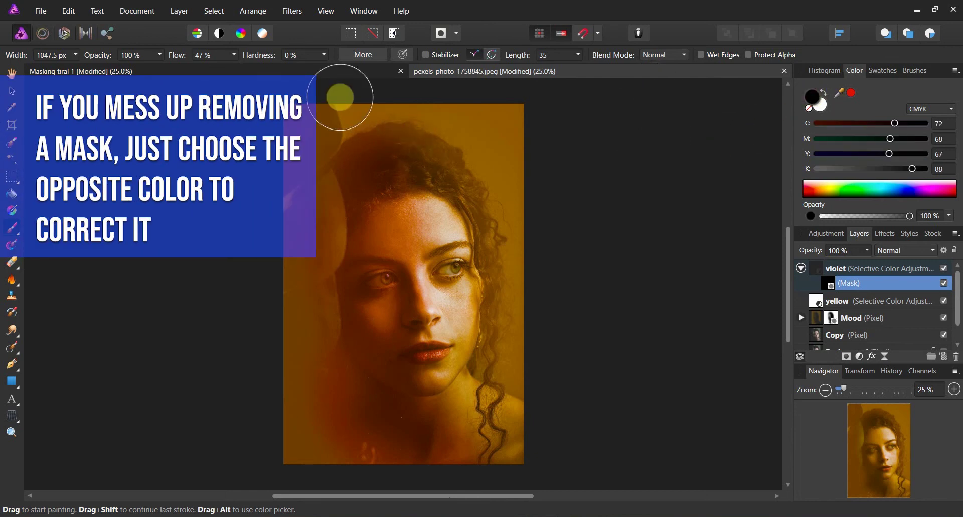
{"action": "key", "text": "bracketleft"}
{"action": "key", "text": "bracketleft"}
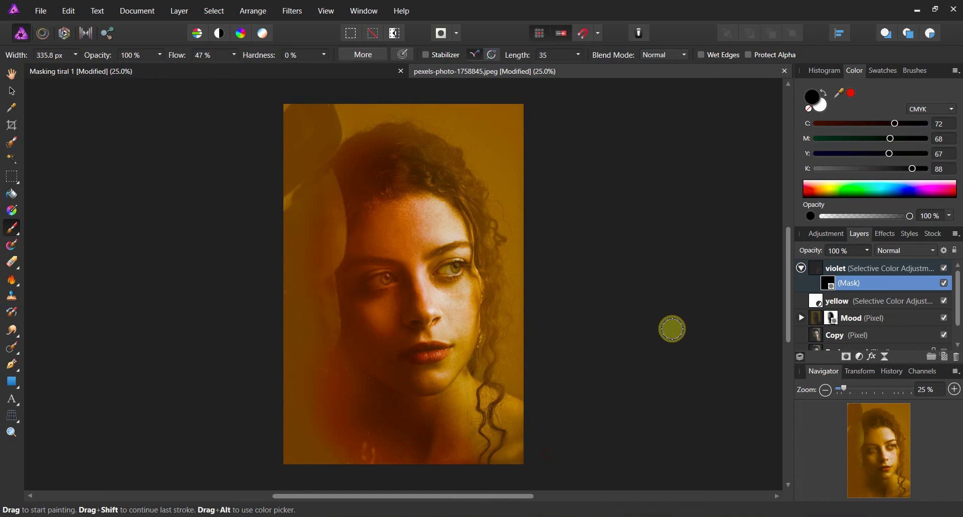
{"action": "left_click", "coordinate": [805, 271]}
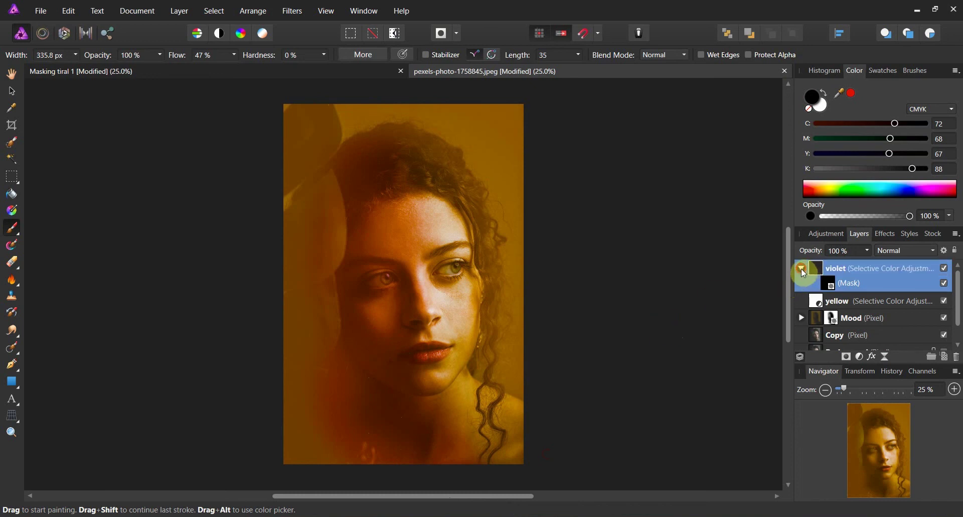
{"action": "left_click", "coordinate": [803, 269]}
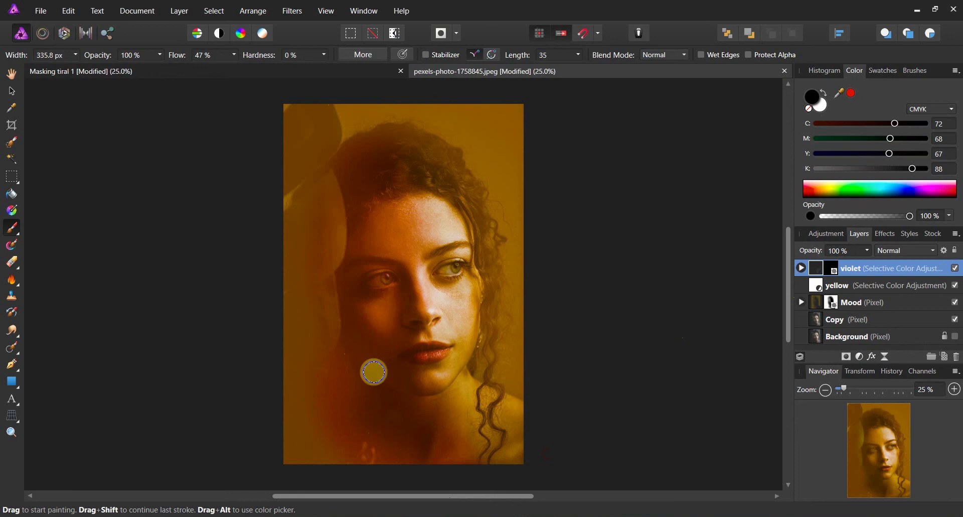
- Duplicate the Copy layer and move the duplicate to the top of the layer stack
{"action": "left_click", "coordinate": [818, 324]}
{"action": "right_click", "coordinate": [818, 321]}
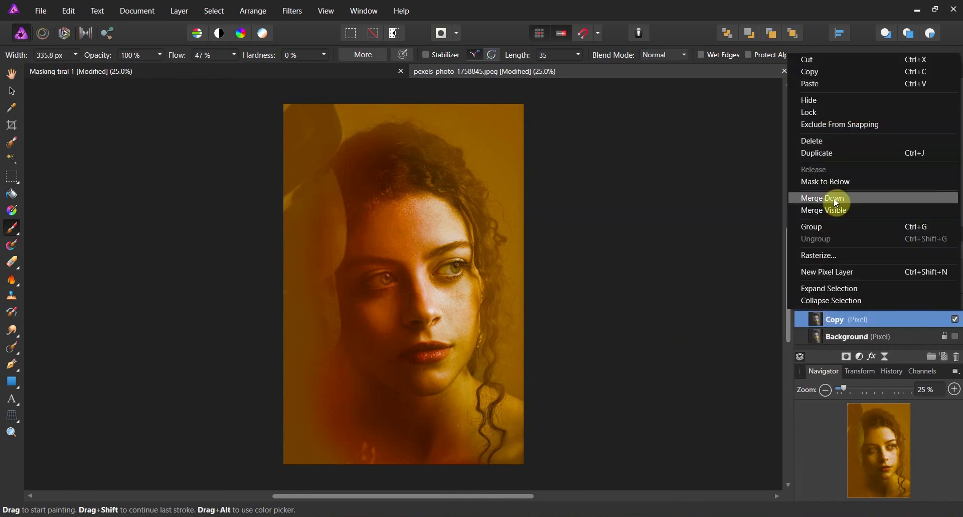
{"action": "left_click", "coordinate": [838, 156]}
{"action": "left_click_drag", "start_coordinate": [831, 318], "coordinate": [822, 262]}
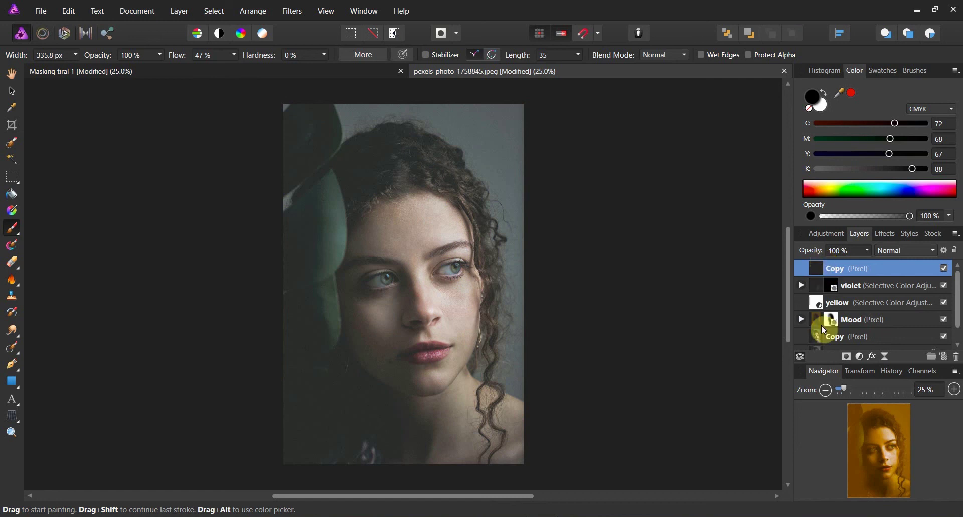
- Add a mask to the top Copy layer and paint it black with an 893.2 px brush over the woman and the background
{"action": "left_click", "coordinate": [848, 358]}
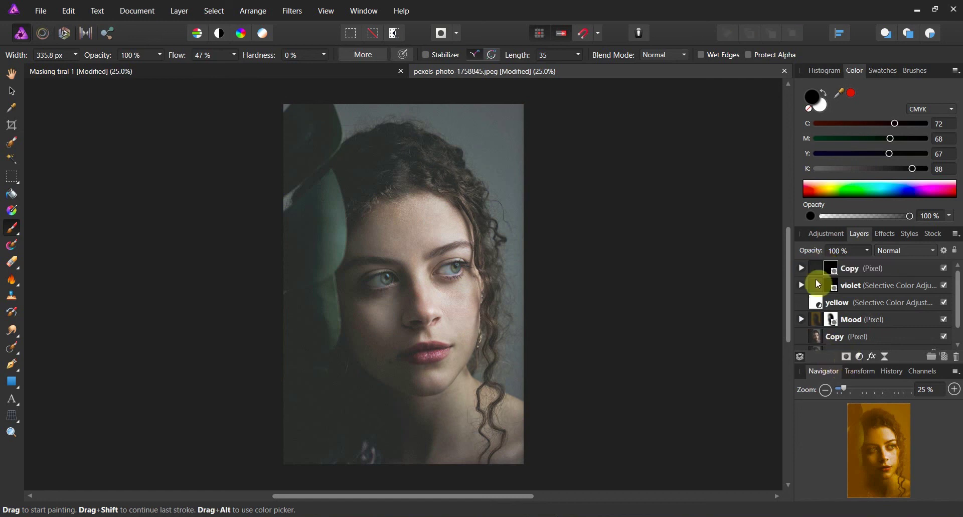
{"action": "left_click", "coordinate": [802, 270]}
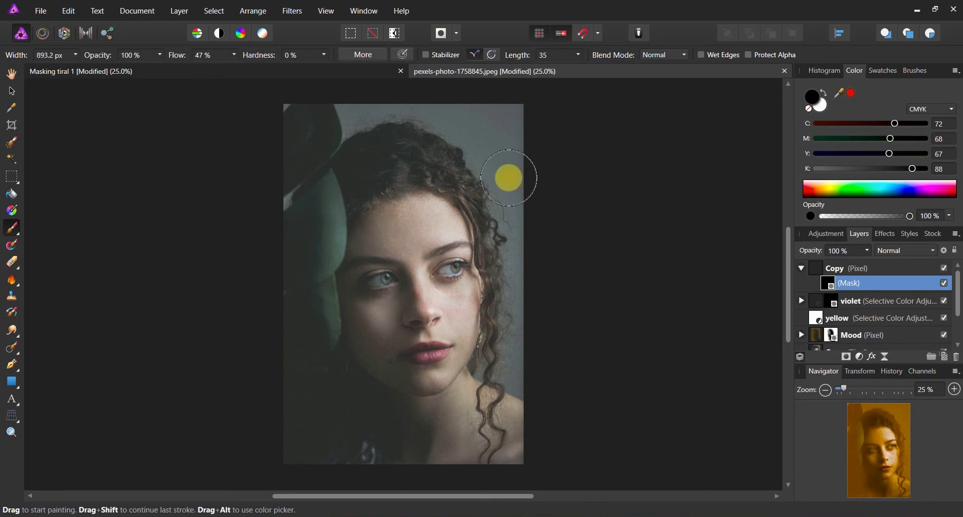
{"action": "left_click_drag", "start_coordinate": [515, 108], "coordinate": [507, 436]}
{"action": "mouse_move", "coordinate": [427, 351]}
{"action": "left_mouse_down"}
{"action": "mouse_move", "coordinate": [403, 397]}
{"action": "mouse_move", "coordinate": [355, 444]}
{"action": "mouse_move", "coordinate": [559, 445]}
{"action": "mouse_move", "coordinate": [410, 440]}
{"action": "mouse_move", "coordinate": [489, 389]}
{"action": "mouse_move", "coordinate": [372, 417]}
{"action": "mouse_move", "coordinate": [306, 417]}
{"action": "mouse_move", "coordinate": [343, 408]}
{"action": "mouse_move", "coordinate": [368, 377]}
{"action": "mouse_move", "coordinate": [307, 410]}
{"action": "mouse_move", "coordinate": [298, 428]}
{"action": "mouse_move", "coordinate": [325, 445]}
{"action": "mouse_move", "coordinate": [321, 423]}
{"action": "mouse_move", "coordinate": [350, 391]}
{"action": "mouse_move", "coordinate": [359, 217]}
{"action": "mouse_move", "coordinate": [342, 175]}
{"action": "mouse_move", "coordinate": [290, 203]}
{"action": "mouse_move", "coordinate": [302, 206]}
{"action": "mouse_move", "coordinate": [355, 168]}
{"action": "mouse_move", "coordinate": [332, 105]}
{"action": "mouse_move", "coordinate": [265, 95]}
{"action": "mouse_move", "coordinate": [396, 111]}
{"action": "mouse_move", "coordinate": [509, 109]}
{"action": "mouse_move", "coordinate": [404, 115]}
{"action": "mouse_move", "coordinate": [531, 158]}
{"action": "mouse_move", "coordinate": [466, 190]}
{"action": "mouse_move", "coordinate": [442, 183]}
{"action": "mouse_move", "coordinate": [442, 258]}
{"action": "mouse_move", "coordinate": [459, 271]}
{"action": "mouse_move", "coordinate": [481, 236]}
{"action": "mouse_move", "coordinate": [432, 392]}
{"action": "mouse_move", "coordinate": [422, 374]}
{"action": "mouse_move", "coordinate": [450, 210]}
{"action": "mouse_move", "coordinate": [412, 233]}
{"action": "mouse_move", "coordinate": [421, 309]}
{"action": "mouse_move", "coordinate": [460, 328]}
{"action": "mouse_move", "coordinate": [454, 303]}
{"action": "mouse_move", "coordinate": [420, 269]}
{"action": "mouse_move", "coordinate": [475, 304]}
{"action": "mouse_move", "coordinate": [451, 350]}
{"action": "mouse_move", "coordinate": [409, 317]}
{"action": "mouse_move", "coordinate": [341, 406]}
{"action": "mouse_move", "coordinate": [373, 372]}
{"action": "mouse_move", "coordinate": [316, 414]}
{"action": "mouse_move", "coordinate": [492, 458]}
{"action": "mouse_move", "coordinate": [474, 452]}
{"action": "mouse_move", "coordinate": [502, 445]}
{"action": "left_mouse_up"}
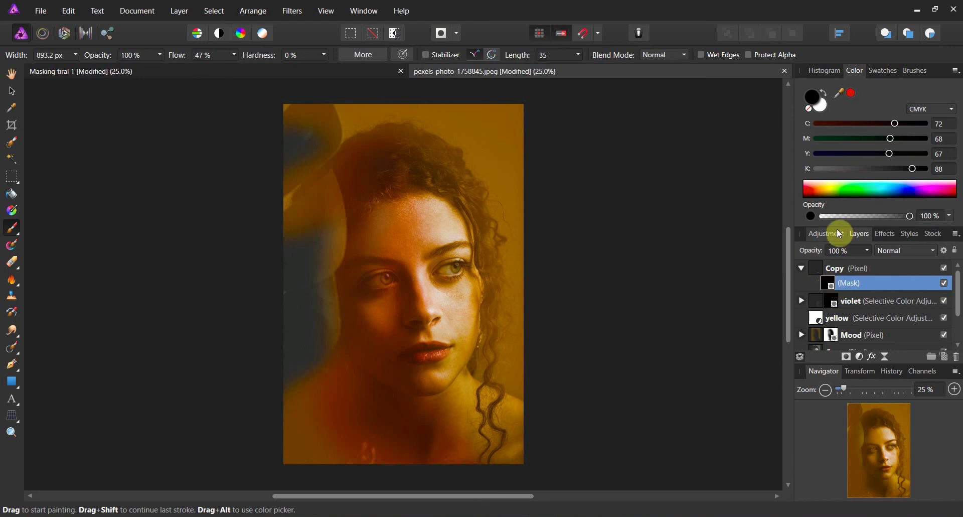
- Paint white on the mask over the lower foreground shape, using the 32 px Round Brush preset enlarged to 344.4 px at 100 % hardness
{"action": "left_click", "coordinate": [14, 231]}
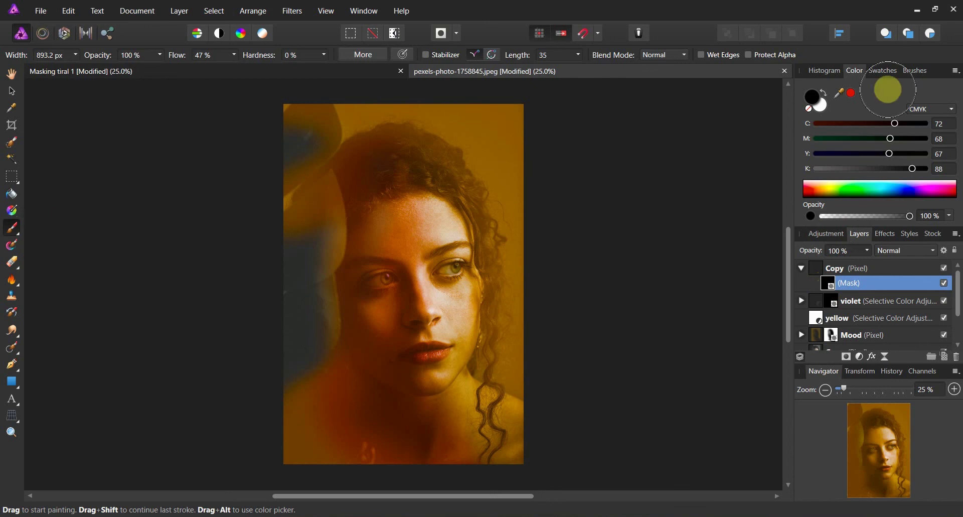
{"action": "left_click", "coordinate": [910, 71]}
{"action": "scroll", "coordinate": [866, 155], "scroll_direction": "up", "scroll_amount": 5}
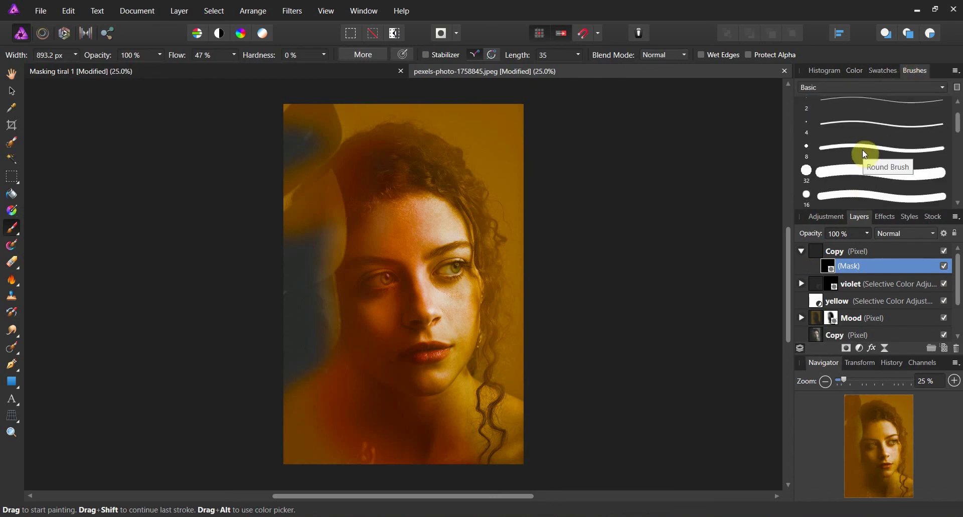
{"action": "left_click", "coordinate": [846, 180]}
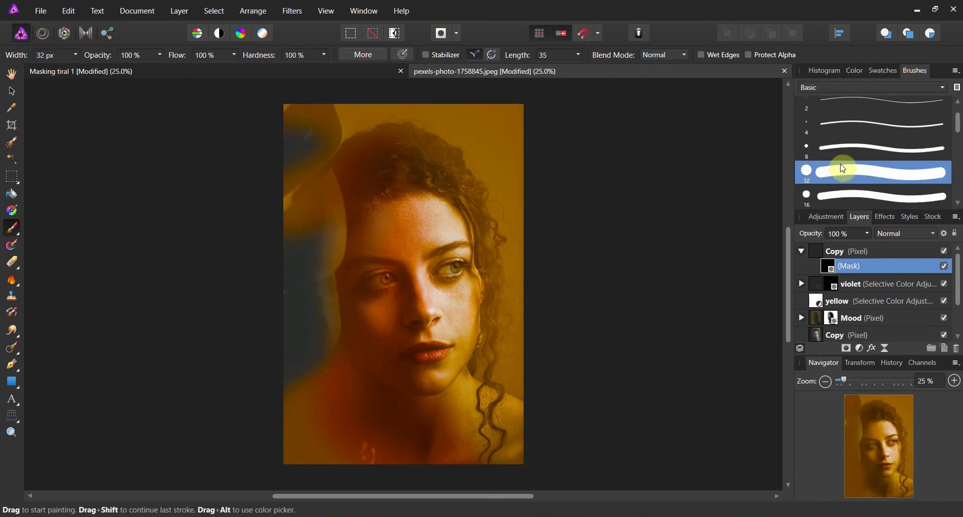
{"action": "left_click", "coordinate": [856, 72]}
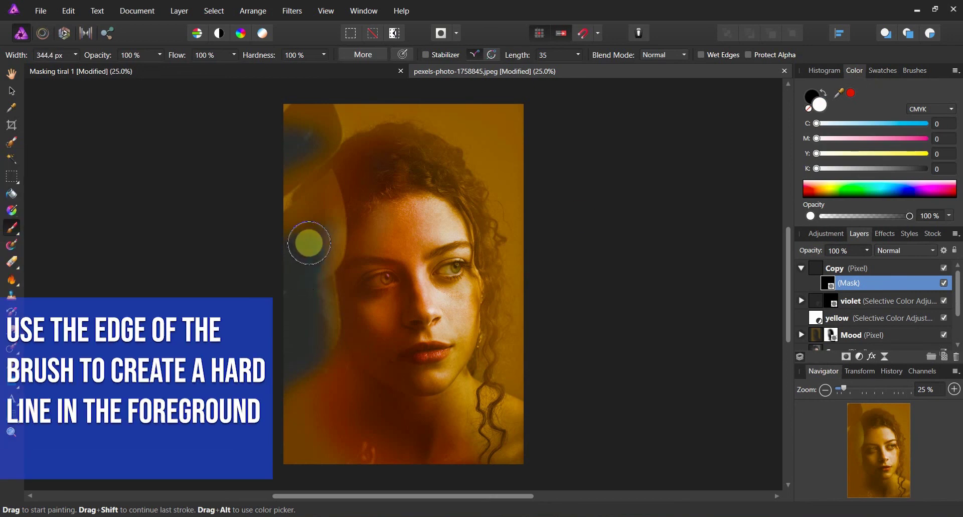
{"action": "left_click_drag", "start_coordinate": [309, 243], "coordinate": [319, 220]}
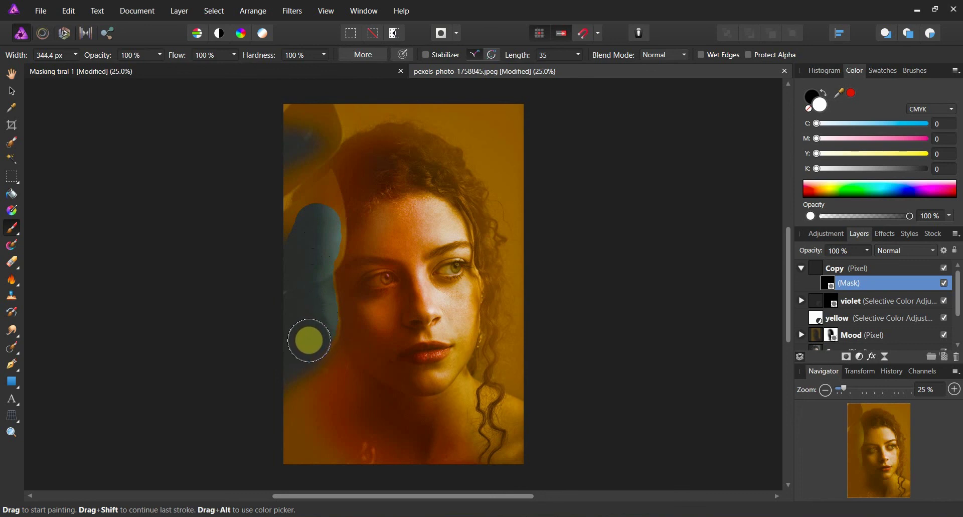
{"action": "mouse_move", "coordinate": [295, 358]}
{"action": "left_mouse_down"}
{"action": "mouse_move", "coordinate": [264, 382]}
{"action": "mouse_move", "coordinate": [298, 355]}
{"action": "left_mouse_up"}
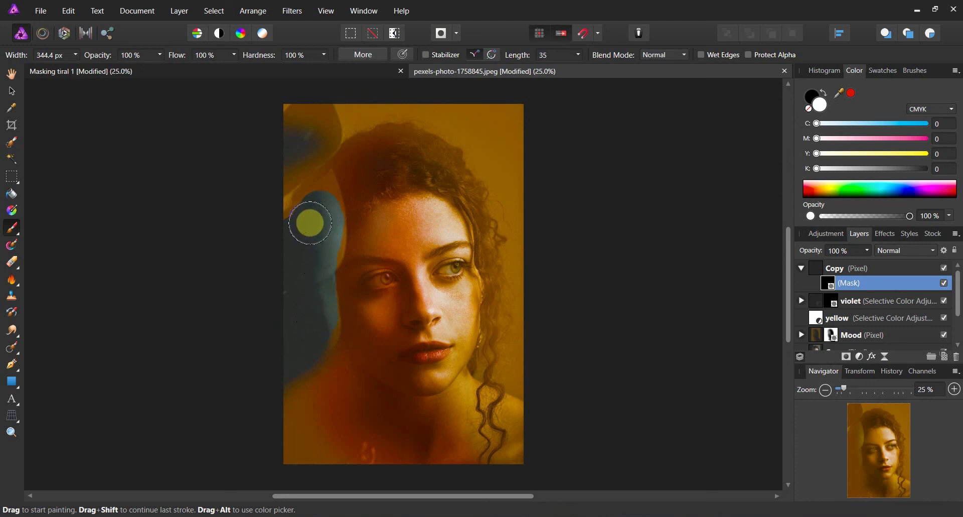
{"action": "left_click_drag", "start_coordinate": [317, 215], "coordinate": [285, 238]}
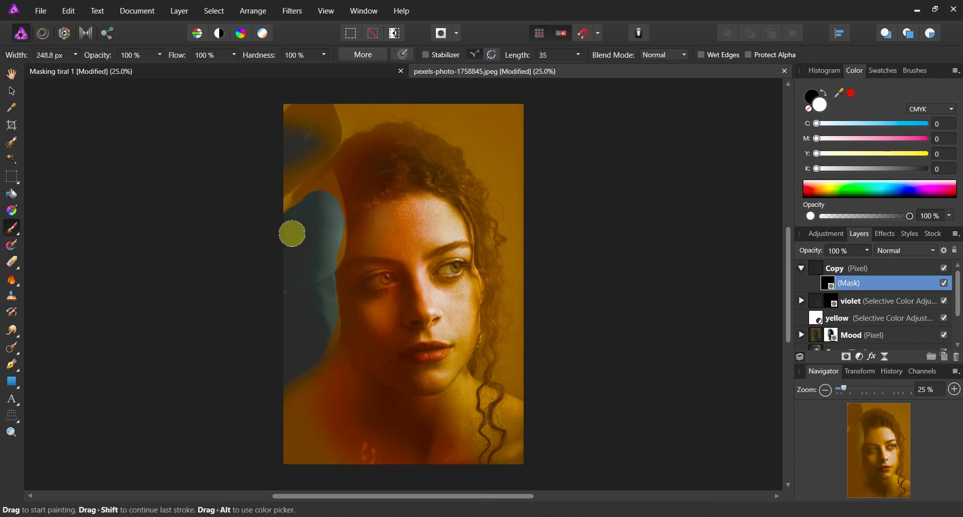
- Refine the upper tip and edges of the lower foreground shape in white on the mask, using a smaller 152.8 px brush and finer sizes
{"action": "key", "text": "bracketleft"}
{"action": "key", "text": "bracketleft"}
{"action": "key", "text": "bracketleft"}
{"action": "left_click", "coordinate": [12, 433]}
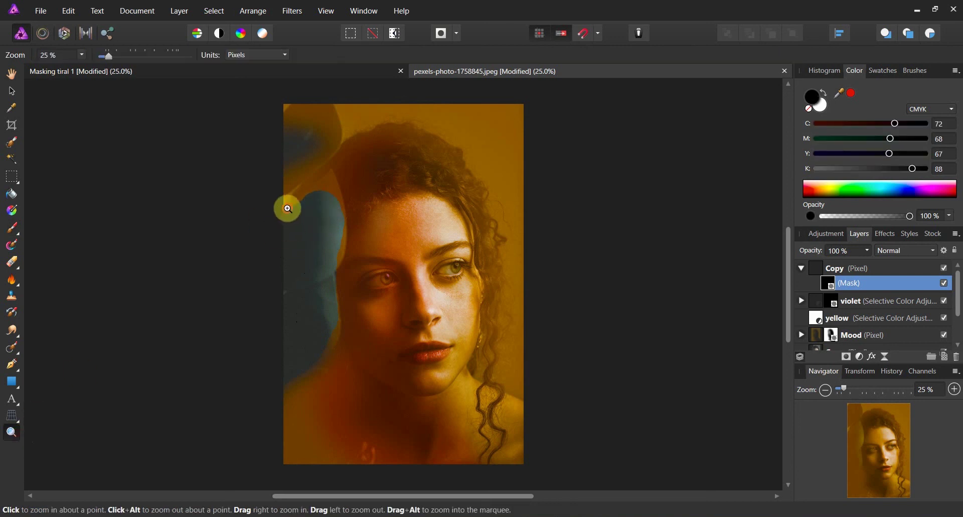
{"action": "left_click_drag", "start_coordinate": [286, 207], "coordinate": [419, 221]}
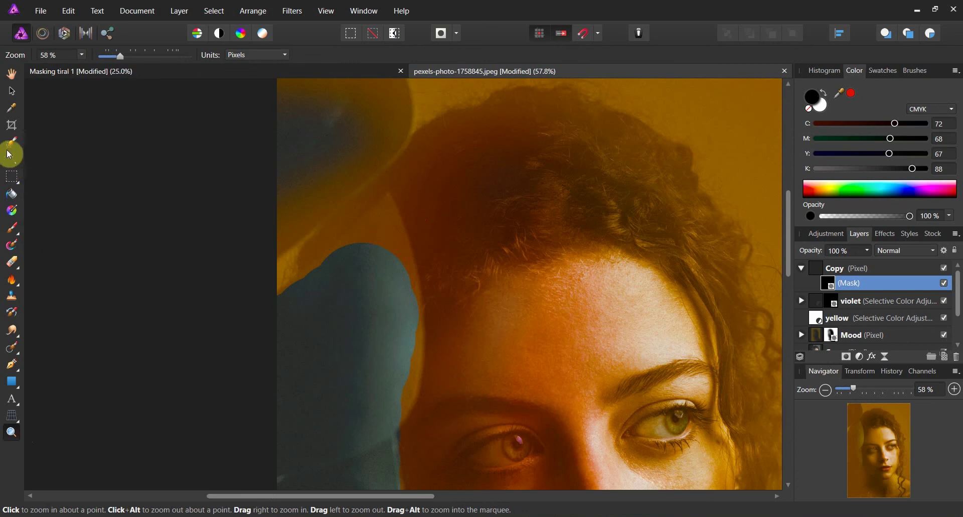
{"action": "left_click", "coordinate": [12, 228]}
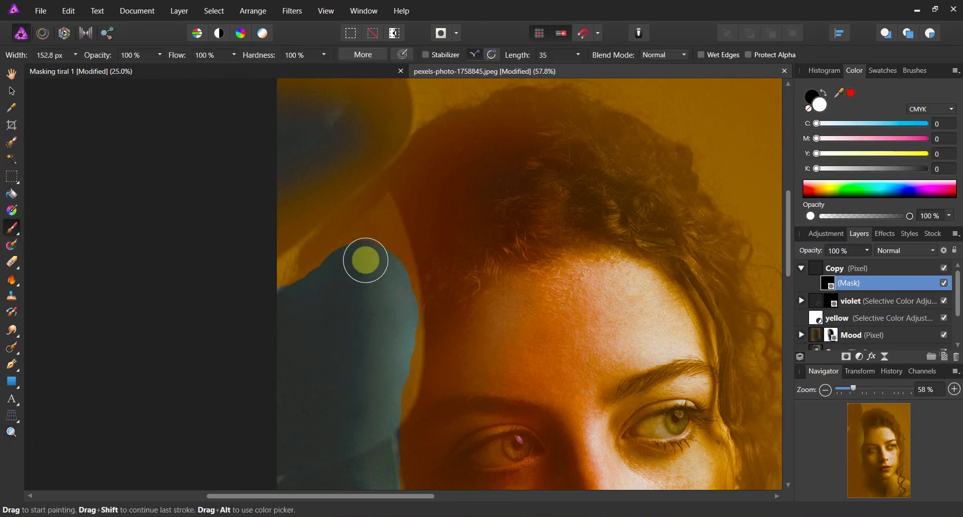
{"action": "mouse_move", "coordinate": [366, 261]}
{"action": "left_mouse_down"}
{"action": "mouse_move", "coordinate": [262, 313]}
{"action": "mouse_move", "coordinate": [303, 312]}
{"action": "mouse_move", "coordinate": [347, 284]}
{"action": "mouse_move", "coordinate": [382, 239]}
{"action": "mouse_move", "coordinate": [401, 341]}
{"action": "mouse_move", "coordinate": [380, 417]}
{"action": "mouse_move", "coordinate": [402, 361]}
{"action": "mouse_move", "coordinate": [385, 237]}
{"action": "left_mouse_up"}
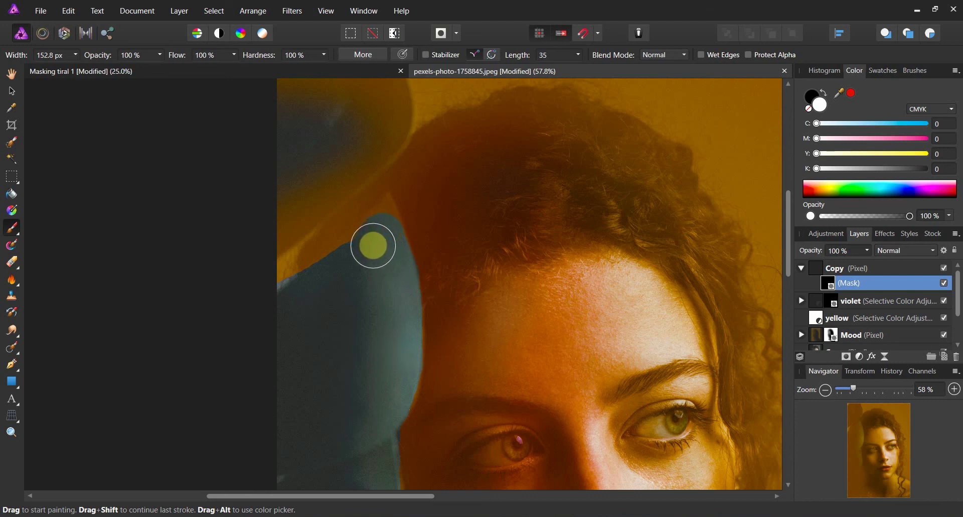
{"action": "mouse_move", "coordinate": [373, 245]}
{"action": "left_mouse_down"}
{"action": "mouse_move", "coordinate": [275, 313]}
{"action": "mouse_move", "coordinate": [329, 282]}
{"action": "mouse_move", "coordinate": [258, 281]}
{"action": "mouse_move", "coordinate": [375, 237]}
{"action": "left_mouse_up"}
{"action": "key", "text": "bracketleft"}
{"action": "key", "text": "bracketleft"}
{"action": "key", "text": "bracketleft"}
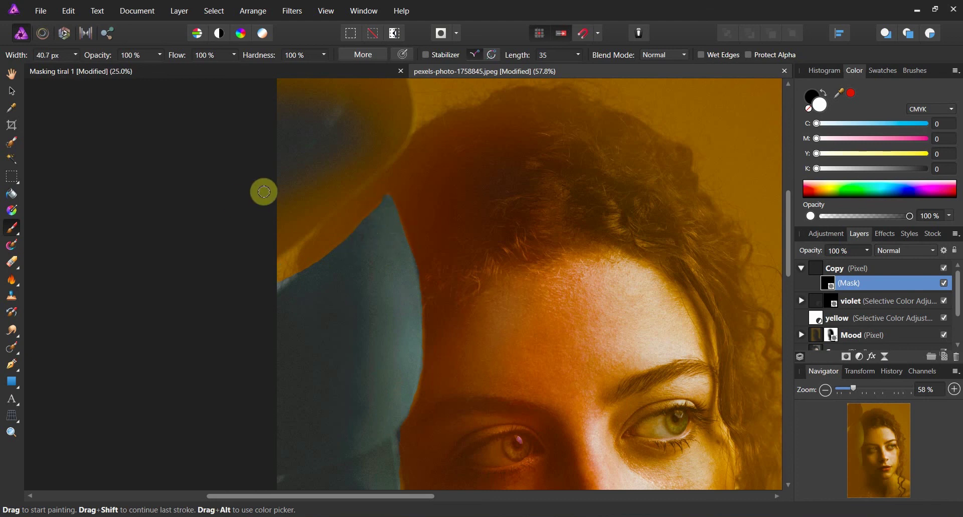
- Paint the upper foreground shape white on the mask, covering its outline and interior with a brush up to 124.5 px wide
{"action": "key", "text": "]"}
{"action": "scroll", "coordinate": [267, 192], "scroll_direction": "up", "scroll_amount": 2}
{"action": "mouse_move", "coordinate": [266, 190]}
{"action": "left_mouse_down"}
{"action": "mouse_move", "coordinate": [321, 105]}
{"action": "mouse_move", "coordinate": [285, 140]}
{"action": "mouse_move", "coordinate": [330, 97]}
{"action": "mouse_move", "coordinate": [368, 107]}
{"action": "left_mouse_up"}
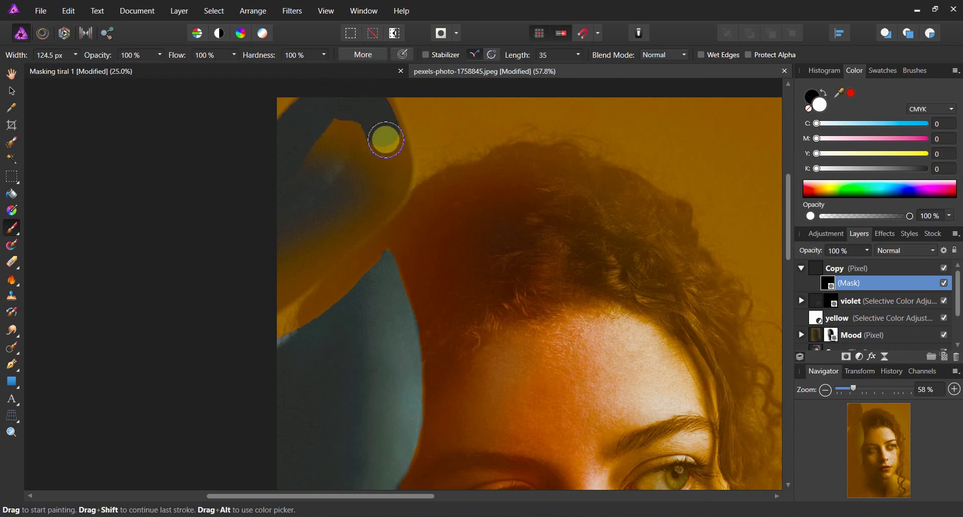
{"action": "mouse_move", "coordinate": [386, 140]}
{"action": "left_mouse_down"}
{"action": "mouse_move", "coordinate": [378, 183]}
{"action": "mouse_move", "coordinate": [345, 222]}
{"action": "mouse_move", "coordinate": [230, 315]}
{"action": "mouse_move", "coordinate": [334, 240]}
{"action": "mouse_move", "coordinate": [377, 189]}
{"action": "mouse_move", "coordinate": [387, 164]}
{"action": "mouse_move", "coordinate": [375, 101]}
{"action": "mouse_move", "coordinate": [391, 163]}
{"action": "mouse_move", "coordinate": [387, 185]}
{"action": "left_mouse_up"}
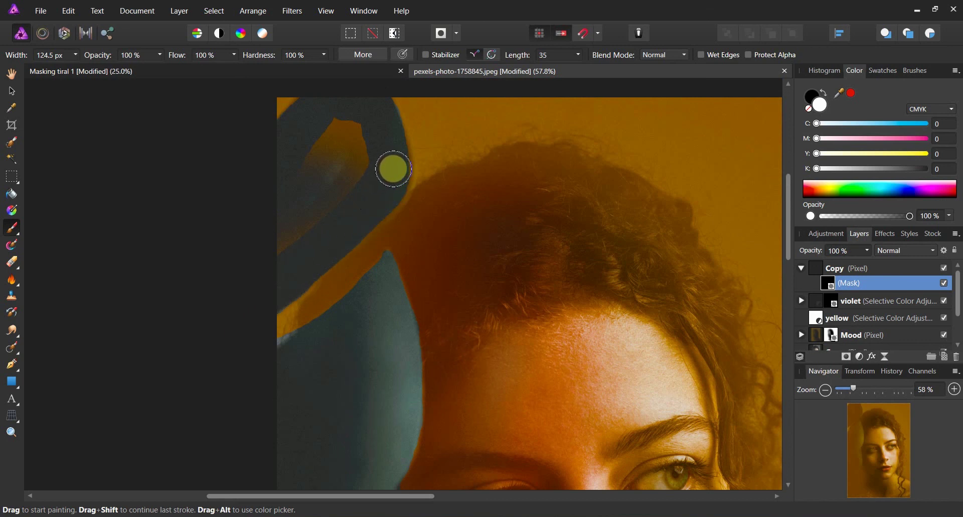
{"action": "mouse_move", "coordinate": [368, 121]}
{"action": "left_mouse_down"}
{"action": "mouse_move", "coordinate": [339, 188]}
{"action": "mouse_move", "coordinate": [283, 214]}
{"action": "mouse_move", "coordinate": [363, 148]}
{"action": "mouse_move", "coordinate": [276, 246]}
{"action": "mouse_move", "coordinate": [303, 244]}
{"action": "mouse_move", "coordinate": [374, 129]}
{"action": "mouse_move", "coordinate": [327, 193]}
{"action": "mouse_move", "coordinate": [279, 208]}
{"action": "mouse_move", "coordinate": [344, 106]}
{"action": "mouse_move", "coordinate": [281, 187]}
{"action": "mouse_move", "coordinate": [339, 170]}
{"action": "mouse_move", "coordinate": [281, 218]}
{"action": "left_mouse_up"}
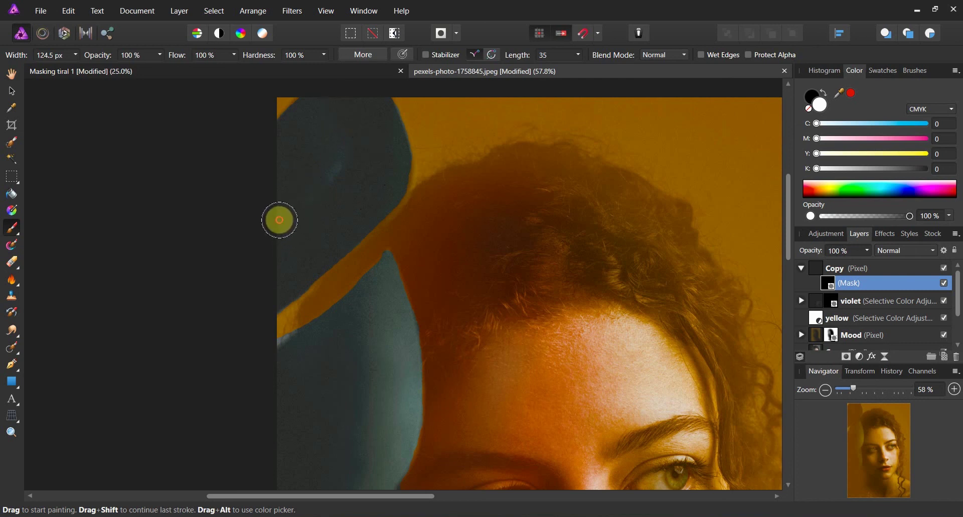
- Paint white on the mask with the 124.5 px brush along the lower edge of the foreground shape beside the cheek and shoulder
{"action": "scroll", "coordinate": [281, 213], "scroll_direction": "down", "scroll_amount": 5}
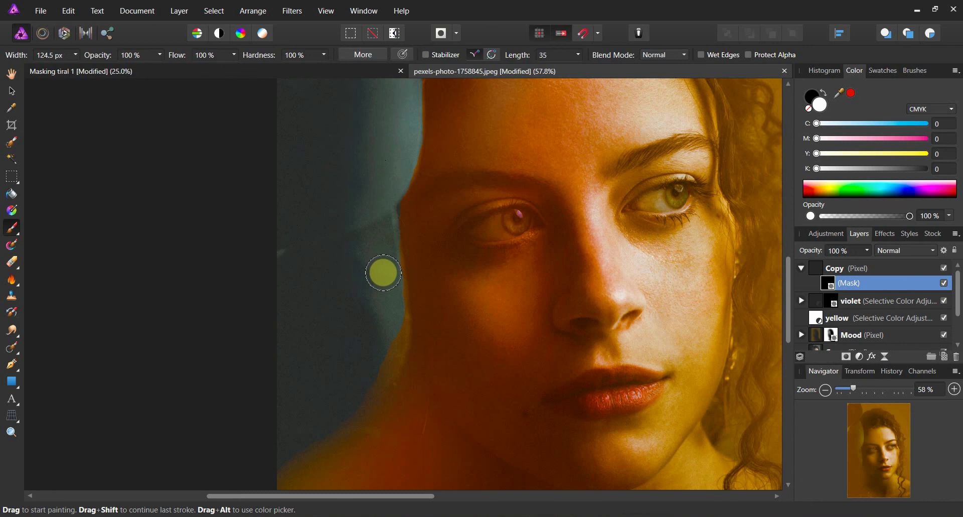
{"action": "mouse_move", "coordinate": [392, 324]}
{"action": "left_mouse_down"}
{"action": "mouse_move", "coordinate": [380, 377]}
{"action": "mouse_move", "coordinate": [338, 413]}
{"action": "left_mouse_up"}
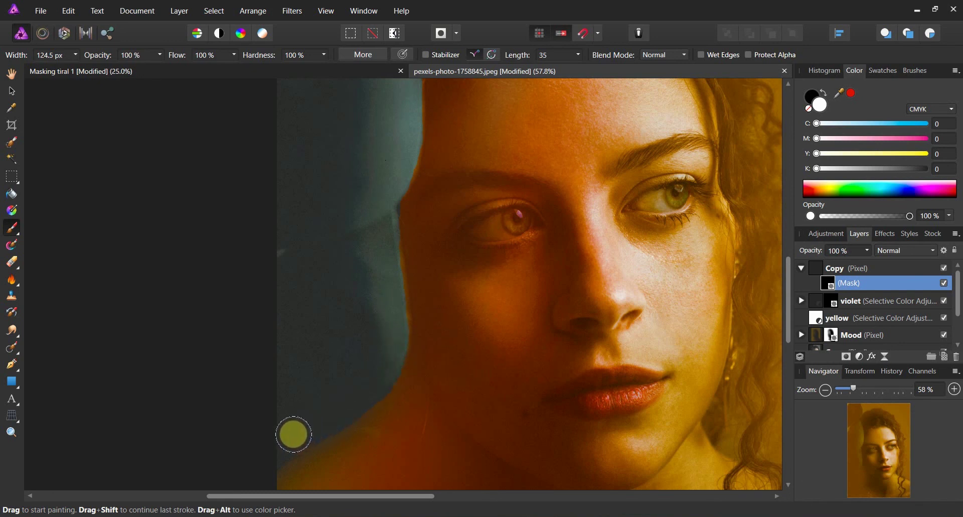
{"action": "scroll", "coordinate": [239, 375], "scroll_direction": "down", "scroll_amount": 3}
{"action": "mouse_move", "coordinate": [238, 344]}
{"action": "left_mouse_down"}
{"action": "mouse_move", "coordinate": [370, 256]}
{"action": "mouse_move", "coordinate": [387, 201]}
{"action": "mouse_move", "coordinate": [354, 264]}
{"action": "mouse_move", "coordinate": [288, 316]}
{"action": "left_mouse_up"}
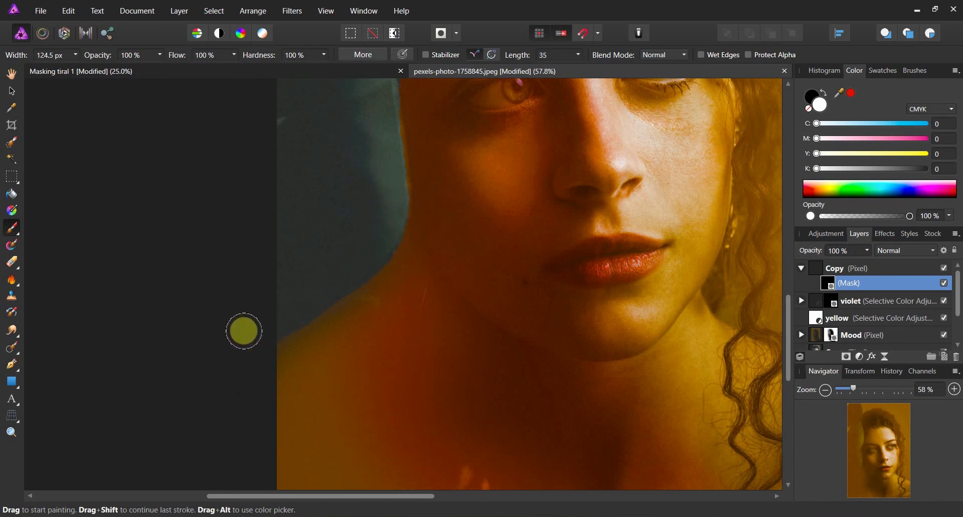
- Inspect the masked foreground edges in the whole portrait and close up at 50 % zoom
{"action": "scroll", "coordinate": [299, 223], "scroll_direction": "up", "scroll_amount": 5}
{"action": "scroll", "coordinate": [299, 223], "scroll_direction": "up", "scroll_amount": 3}
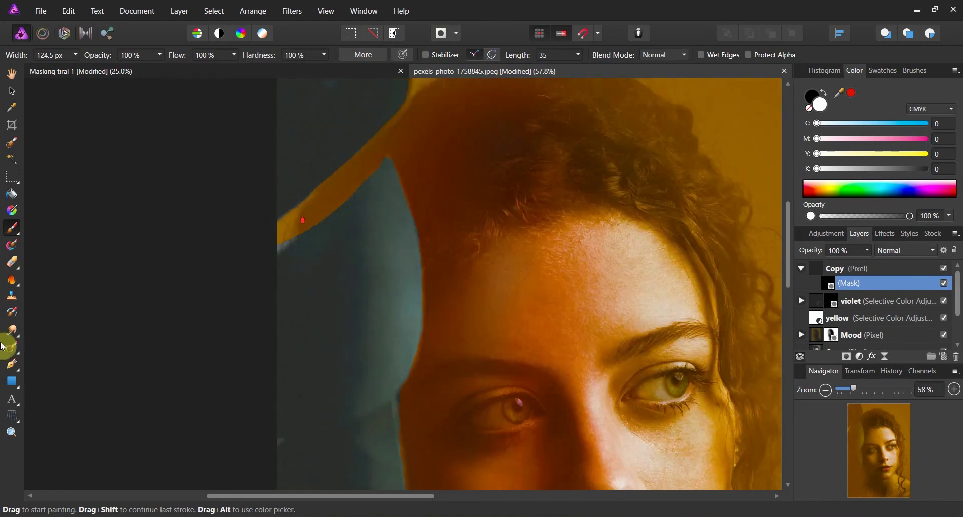
{"action": "left_click", "coordinate": [11, 432]}
{"action": "left_click_drag", "start_coordinate": [430, 238], "coordinate": [338, 293]}
{"action": "scroll", "coordinate": [504, 283], "scroll_direction": "down", "scroll_amount": 1}
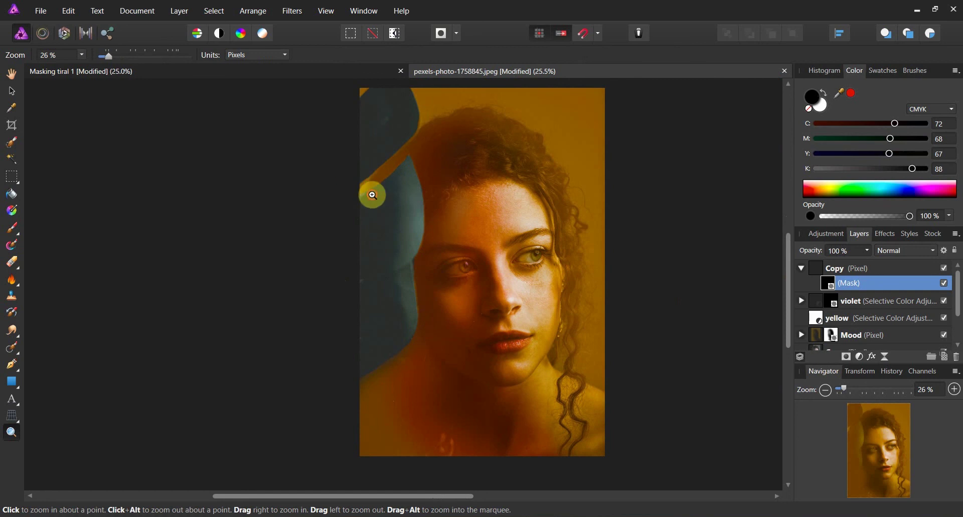
{"action": "left_click", "coordinate": [369, 194]}
{"action": "scroll", "coordinate": [396, 164], "scroll_direction": "up", "scroll_amount": 1}
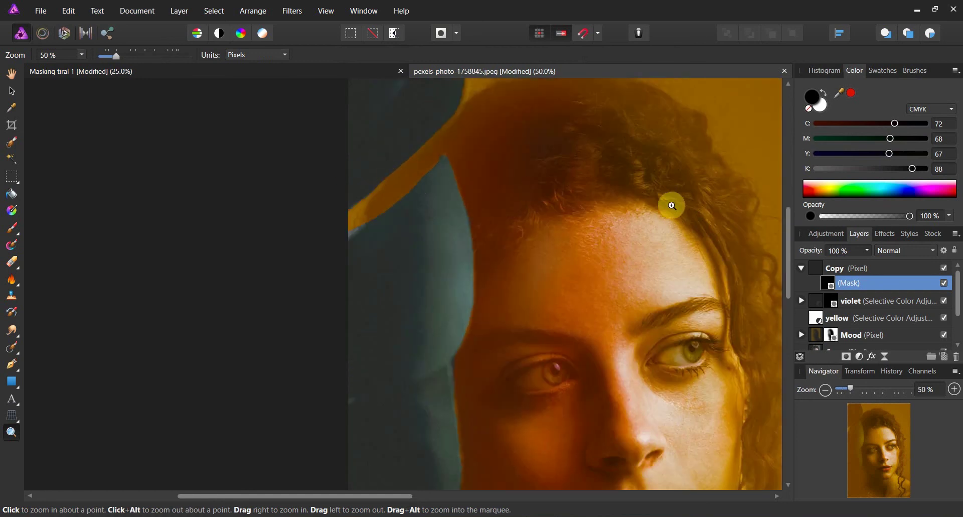
- Collapse the top Copy layer and rename it as Foreground
{"action": "left_click", "coordinate": [802, 269]}
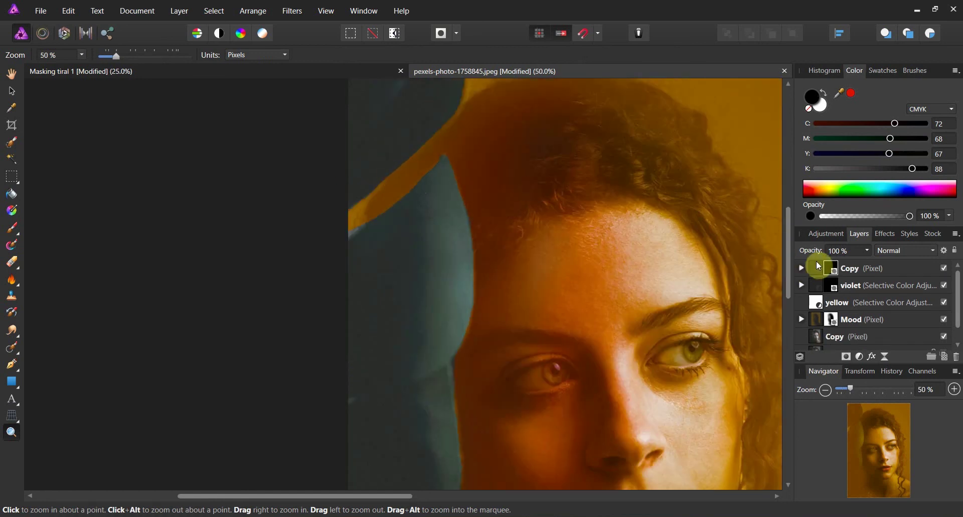
{"action": "double_click", "coordinate": [846, 267]}
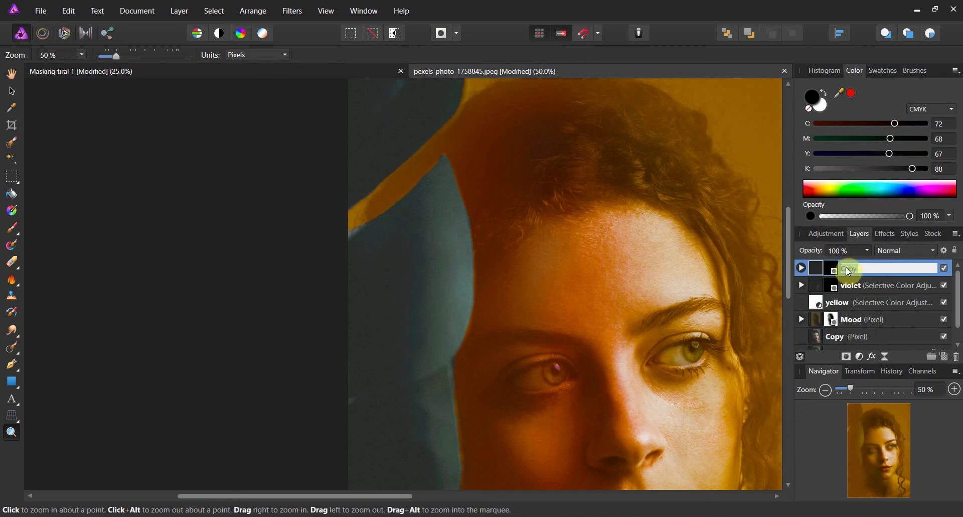
{"action": "type", "text": "Foreground"}
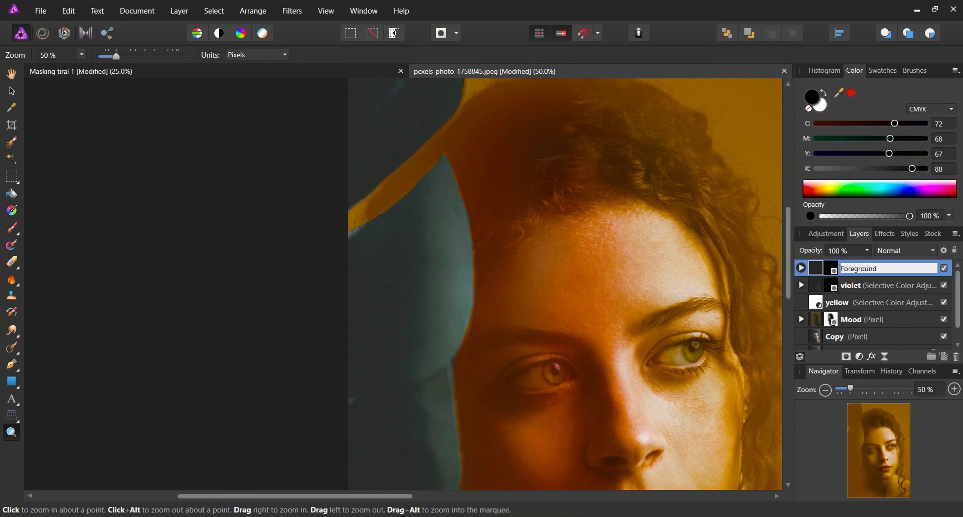
{"action": "key", "text": "Return"}
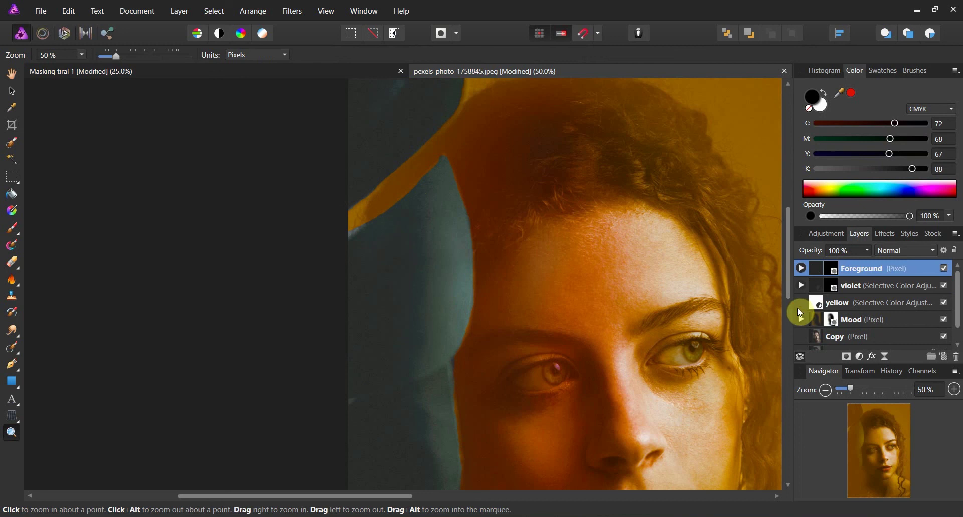
- Review the layer stack one layer at a time, from Foreground through violet, yellow and Mood down to Copy
{"action": "left_click", "coordinate": [797, 286]}
{"action": "left_click", "coordinate": [802, 284]}
{"action": "left_click", "coordinate": [802, 285]}
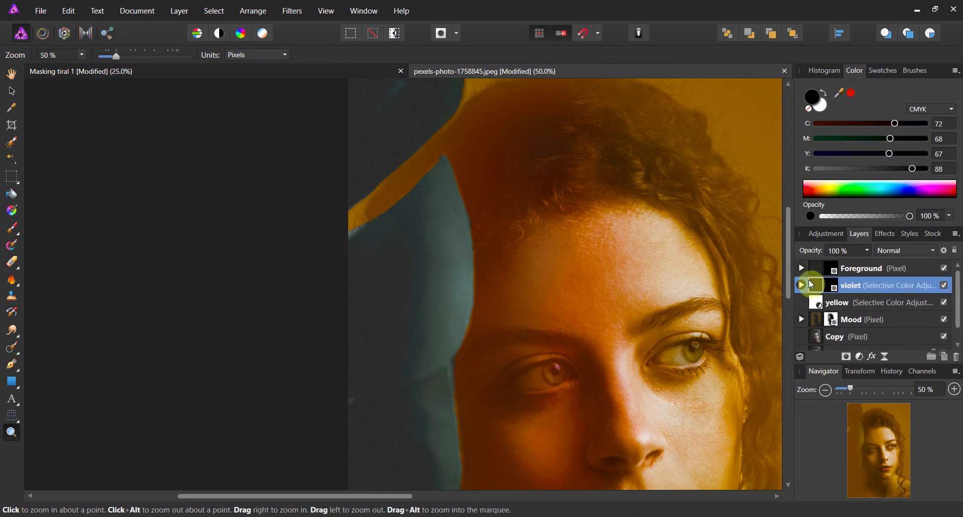
{"action": "left_click", "coordinate": [862, 269]}
{"action": "left_click", "coordinate": [858, 290]}
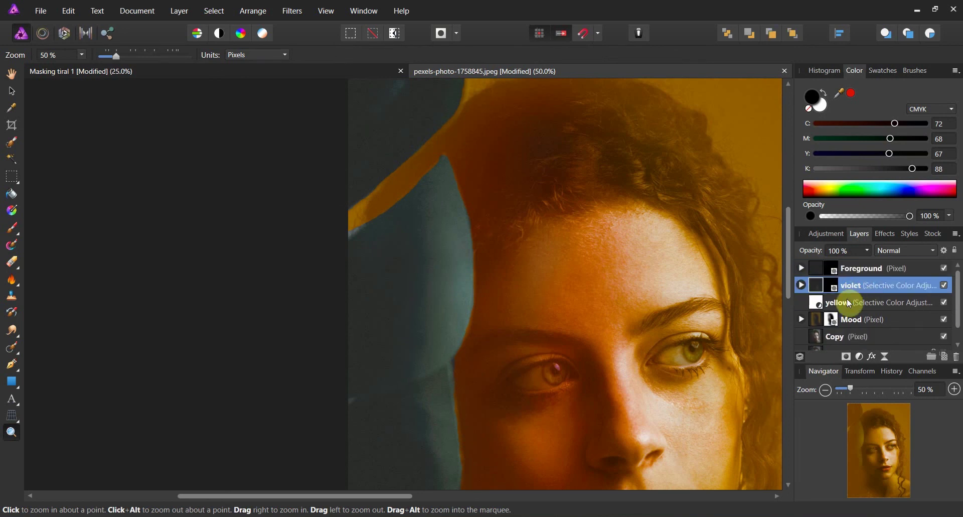
{"action": "left_click", "coordinate": [848, 306]}
{"action": "left_click", "coordinate": [850, 319]}
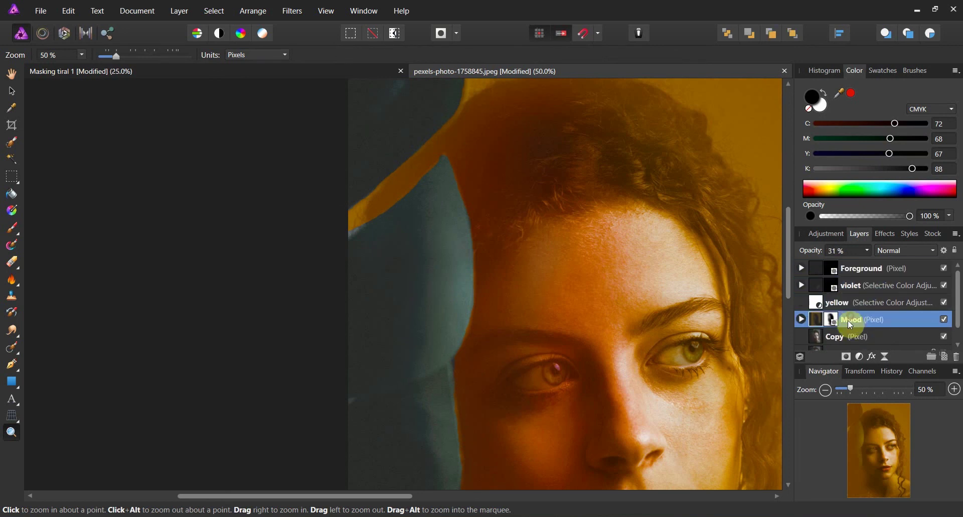
{"action": "left_click", "coordinate": [845, 338]}
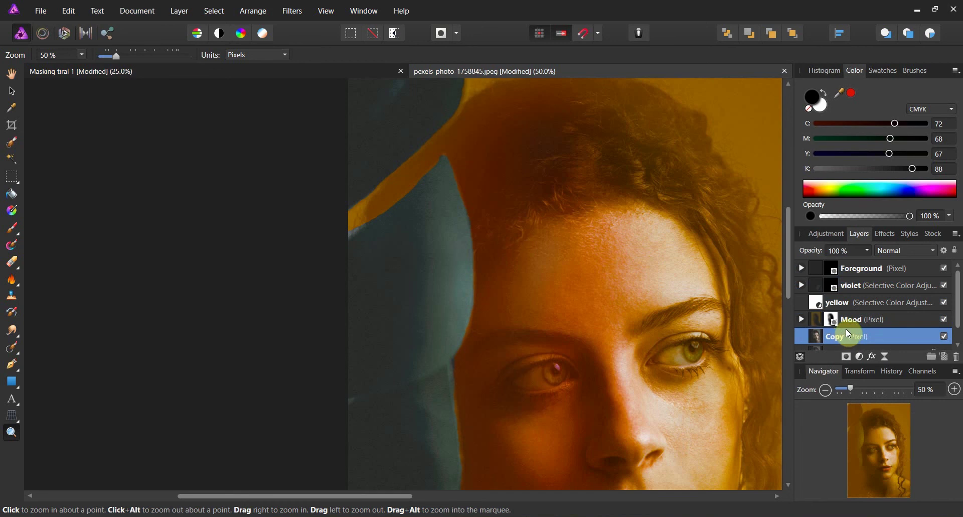
{"action": "scroll", "coordinate": [624, 211], "scroll_direction": "down", "scroll_amount": 5}
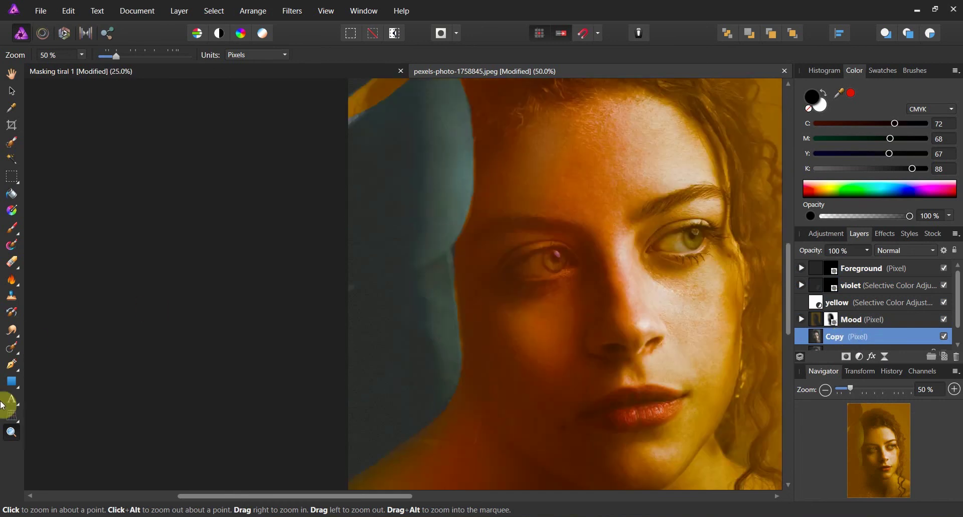
- Add a new pixel layer between the Foreground and violet layers and name it darken
{"action": "scroll", "coordinate": [327, 358], "scroll_direction": "down", "scroll_amount": 4}
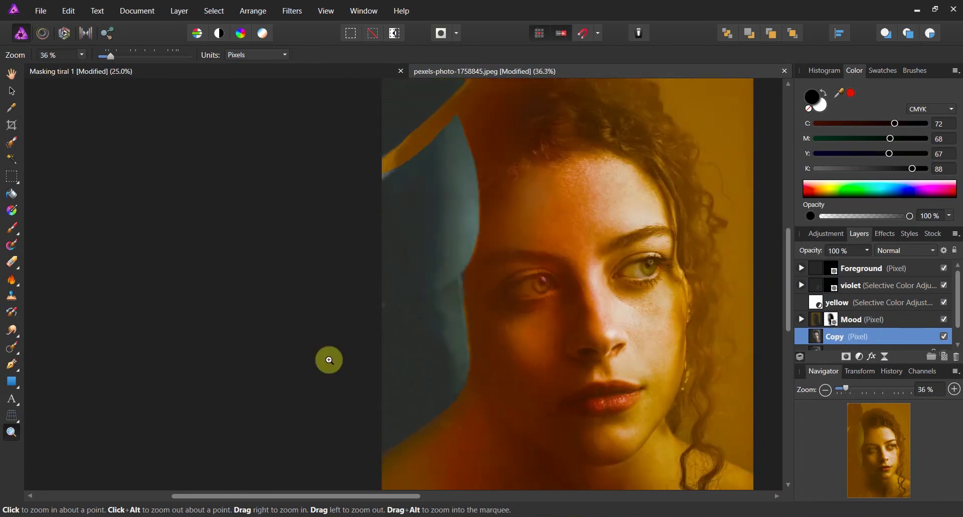
{"action": "scroll", "coordinate": [372, 351], "scroll_direction": "down", "scroll_amount": 1}
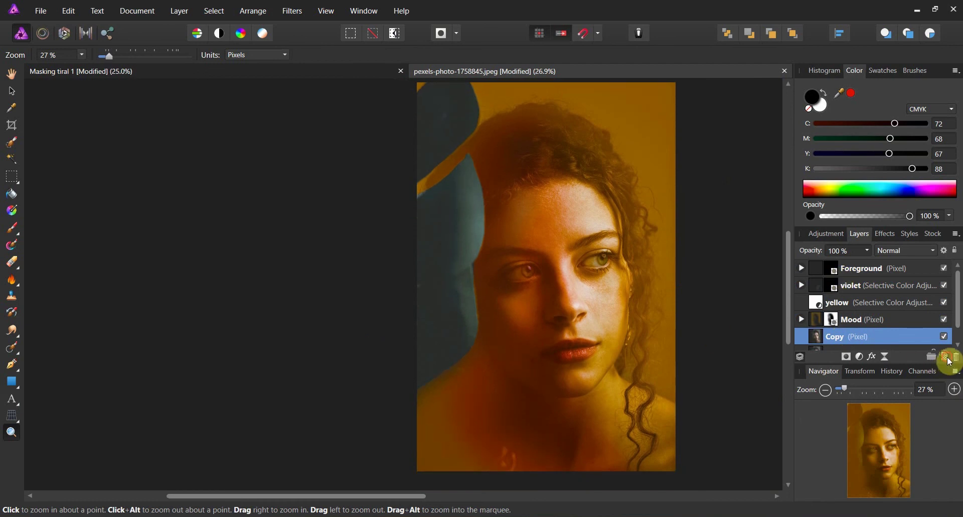
{"action": "left_click_drag", "start_coordinate": [819, 333], "coordinate": [825, 276]}
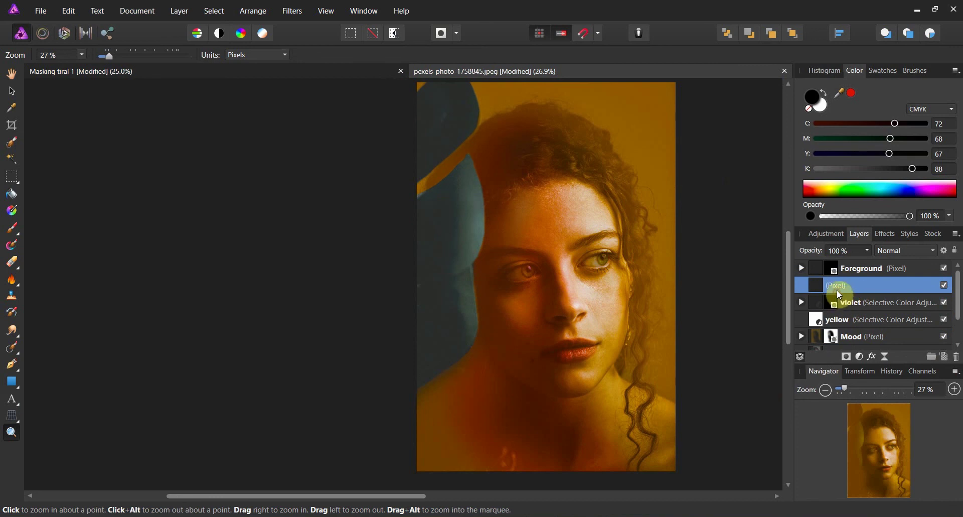
{"action": "double_click", "coordinate": [837, 290]}
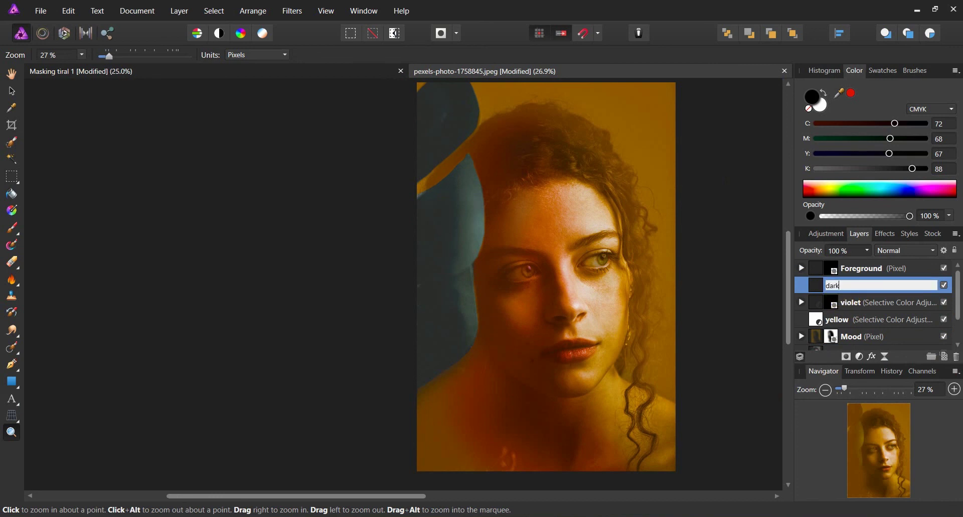
{"action": "key", "text": "Return"}
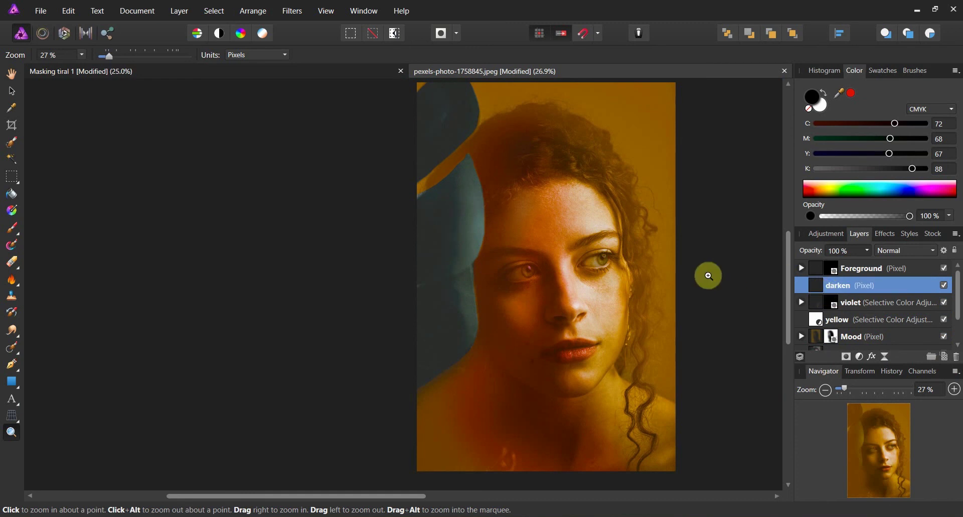
- Choose the 90 px brush from the Spray-paints category for painting on the darken layer
{"action": "left_click", "coordinate": [14, 229]}
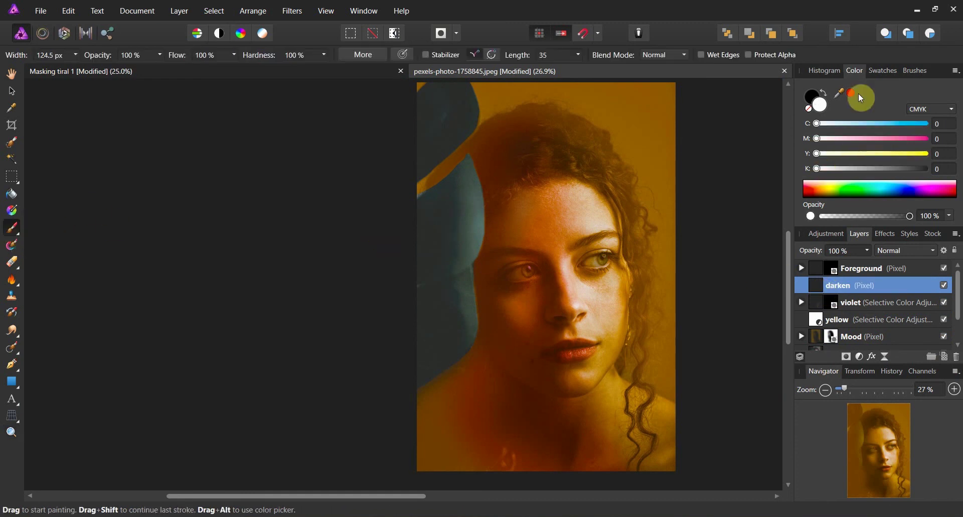
{"action": "left_click", "coordinate": [905, 69]}
{"action": "left_click", "coordinate": [909, 87]}
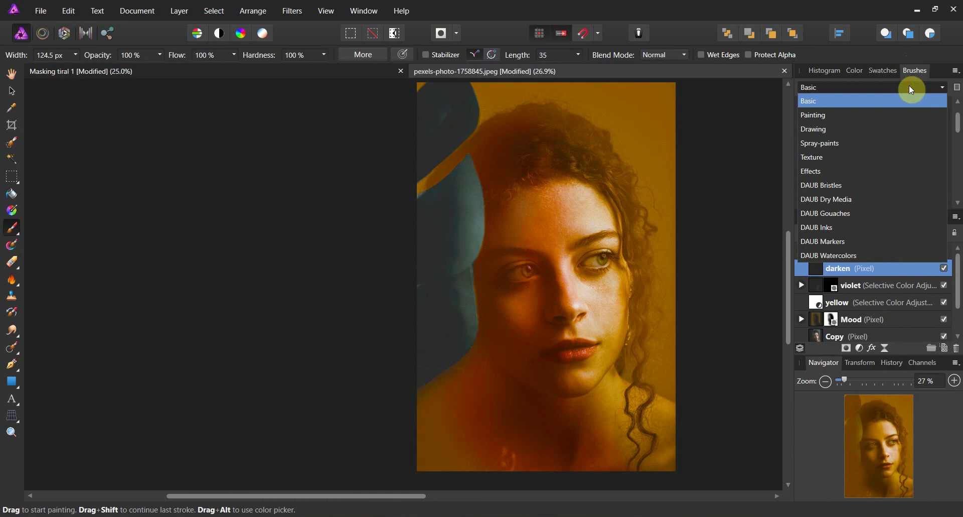
{"action": "left_click", "coordinate": [889, 143]}
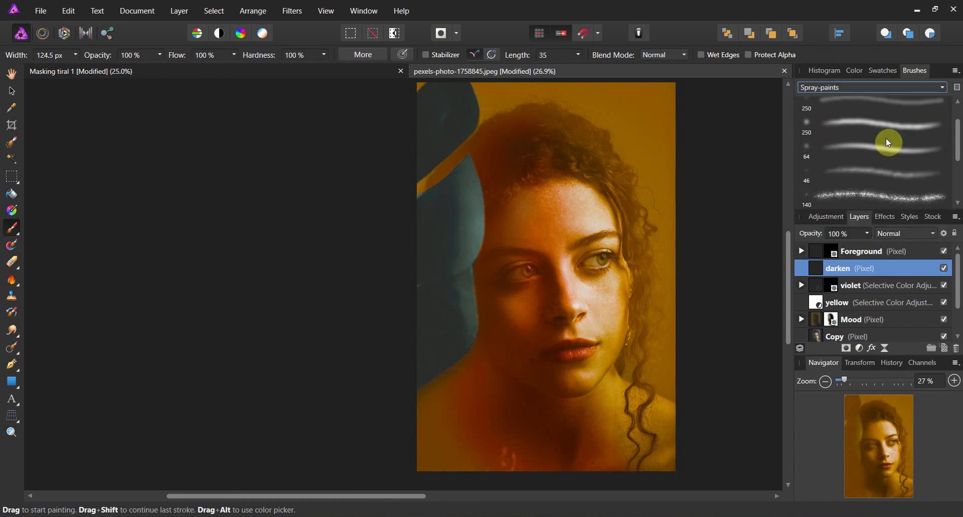
{"action": "scroll", "coordinate": [887, 143], "scroll_direction": "down", "scroll_amount": 4}
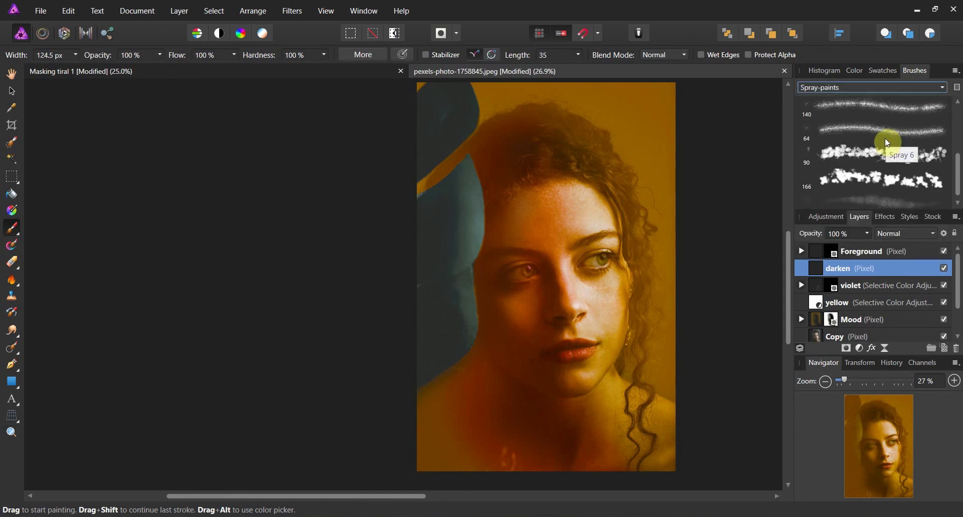
{"action": "left_click", "coordinate": [866, 153]}
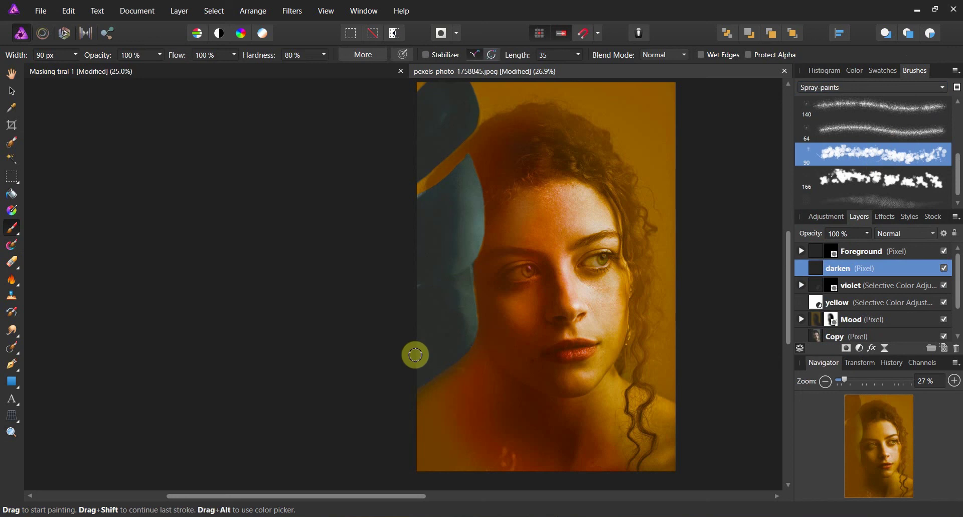
- Enlarge the spray brush to 316.6 px and paint black along the lower-left corner of the portrait
{"action": "key", "text": "bracketright"}
{"action": "key", "text": "bracketright"}
{"action": "key", "text": "bracketright"}
{"action": "key", "text": "bracketright"}
{"action": "key", "text": "bracketright"}
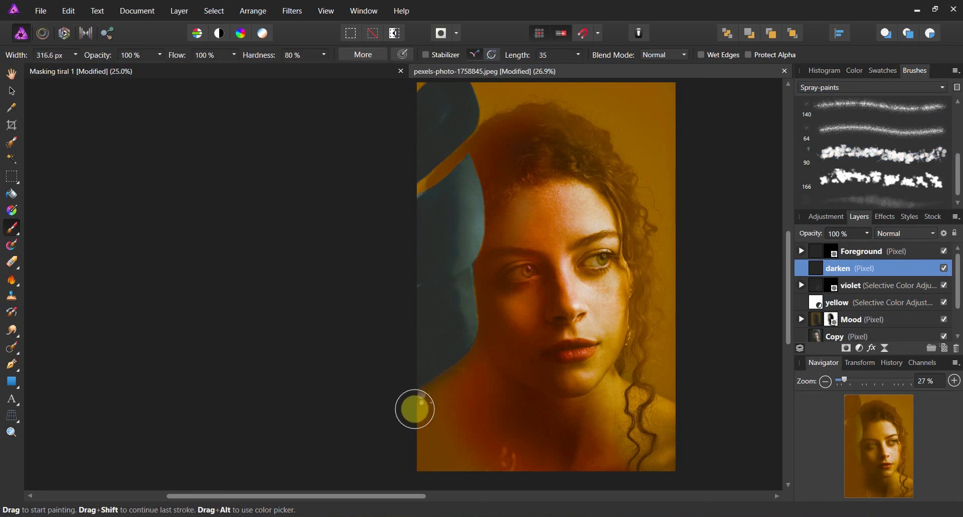
{"action": "left_click", "coordinate": [855, 70]}
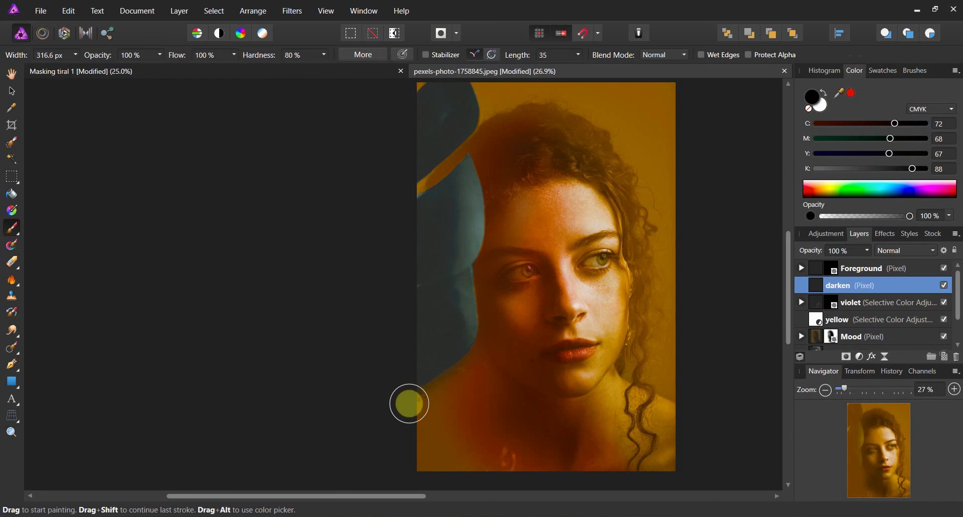
{"action": "mouse_move", "coordinate": [409, 404]}
{"action": "left_mouse_down"}
{"action": "mouse_move", "coordinate": [412, 438]}
{"action": "mouse_move", "coordinate": [435, 479]}
{"action": "left_mouse_up"}
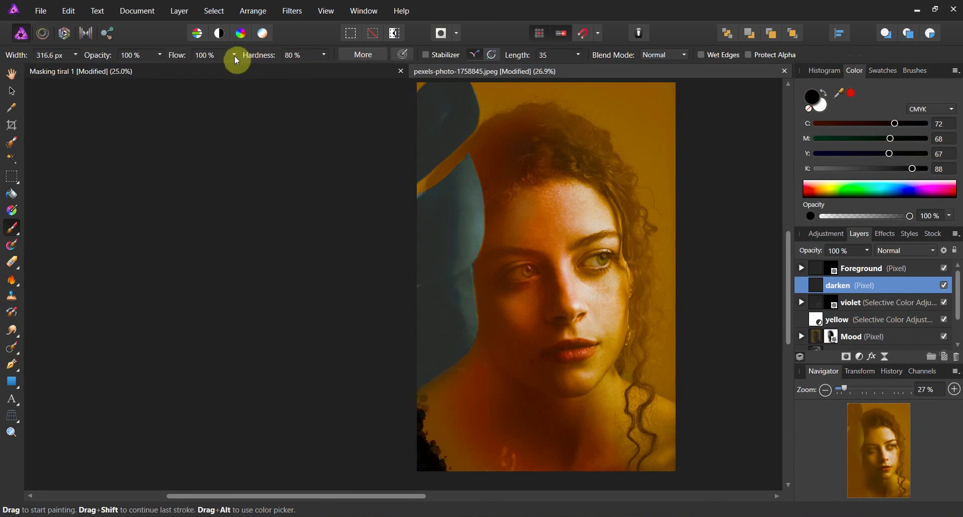
- Lower the brush to 50 % opacity and 44 % flow, and paint over the shadowed shoulder and the gap between the foreground shapes
{"action": "left_click", "coordinate": [159, 55]}
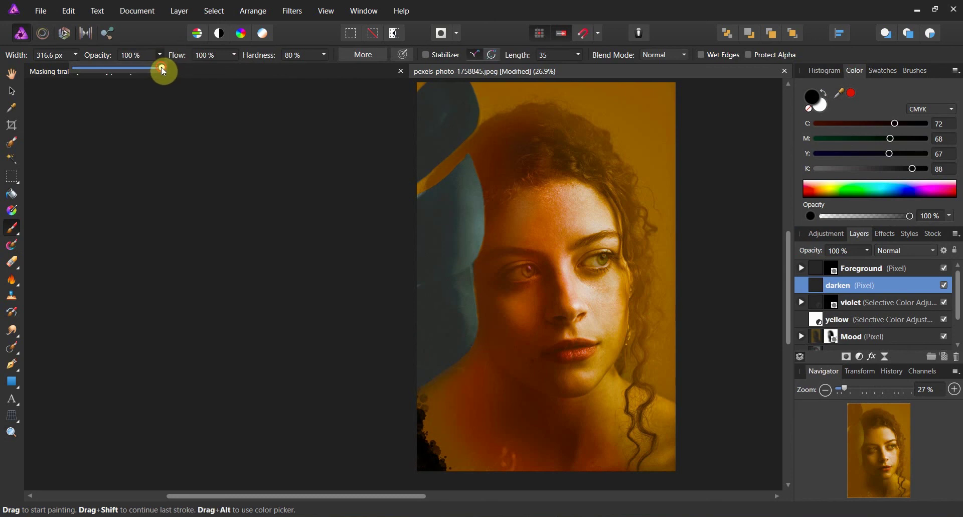
{"action": "left_click", "coordinate": [232, 55]}
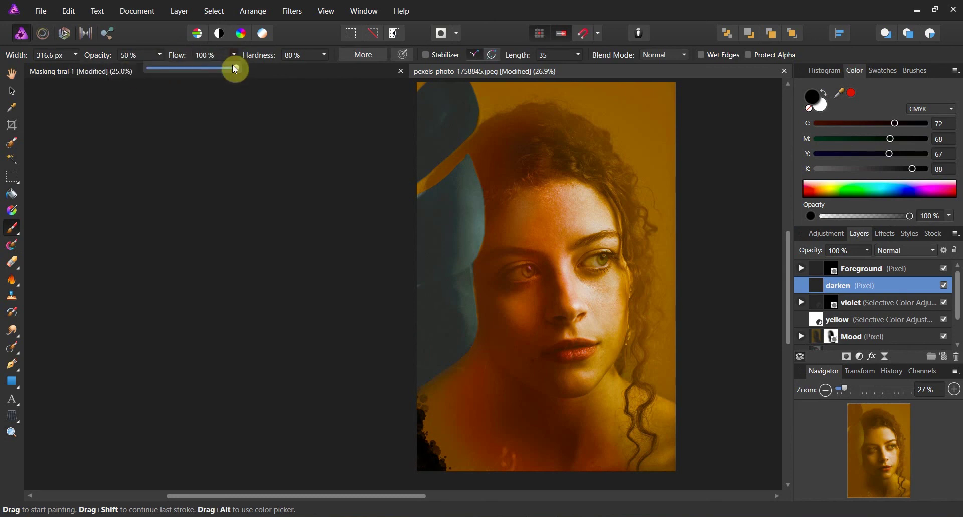
{"action": "left_click_drag", "start_coordinate": [233, 65], "coordinate": [188, 67]}
{"action": "mouse_move", "coordinate": [413, 394]}
{"action": "left_mouse_down"}
{"action": "mouse_move", "coordinate": [450, 457]}
{"action": "mouse_move", "coordinate": [477, 470]}
{"action": "mouse_move", "coordinate": [416, 427]}
{"action": "mouse_move", "coordinate": [487, 467]}
{"action": "mouse_move", "coordinate": [429, 398]}
{"action": "mouse_move", "coordinate": [484, 464]}
{"action": "mouse_move", "coordinate": [533, 468]}
{"action": "mouse_move", "coordinate": [462, 439]}
{"action": "mouse_move", "coordinate": [447, 394]}
{"action": "mouse_move", "coordinate": [472, 469]}
{"action": "mouse_move", "coordinate": [537, 478]}
{"action": "mouse_move", "coordinate": [496, 441]}
{"action": "left_mouse_up"}
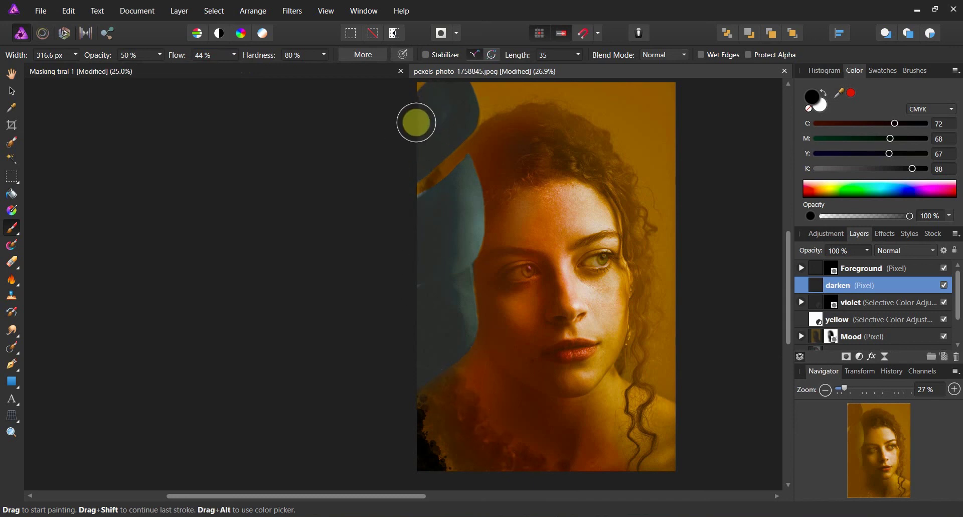
{"action": "mouse_move", "coordinate": [451, 463]}
{"action": "left_mouse_down"}
{"action": "mouse_move", "coordinate": [553, 467]}
{"action": "mouse_move", "coordinate": [460, 408]}
{"action": "mouse_move", "coordinate": [413, 359]}
{"action": "mouse_move", "coordinate": [454, 471]}
{"action": "mouse_move", "coordinate": [401, 337]}
{"action": "left_mouse_up"}
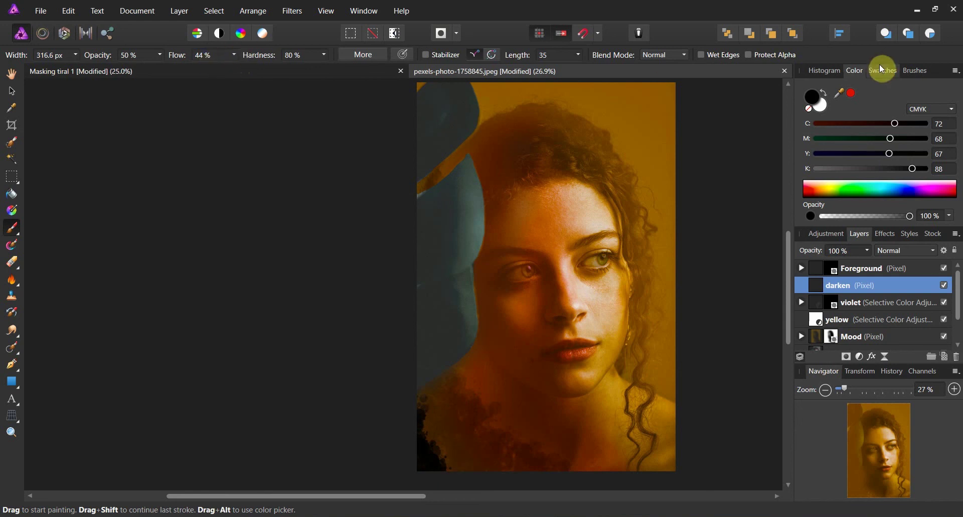
- Switch to the soft 256 px round light brush from the Basic category
{"action": "scroll", "coordinate": [889, 127], "scroll_direction": "up", "scroll_amount": 5}
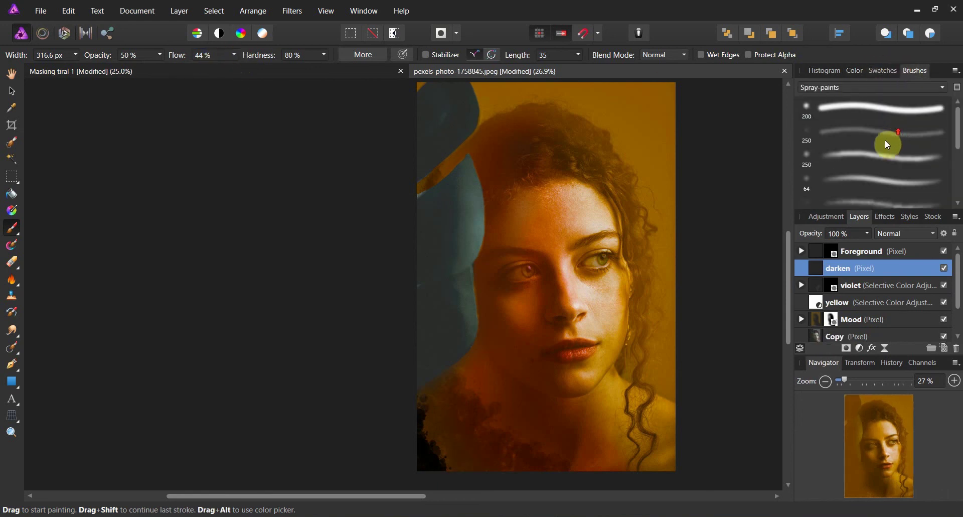
{"action": "left_click", "coordinate": [921, 93]}
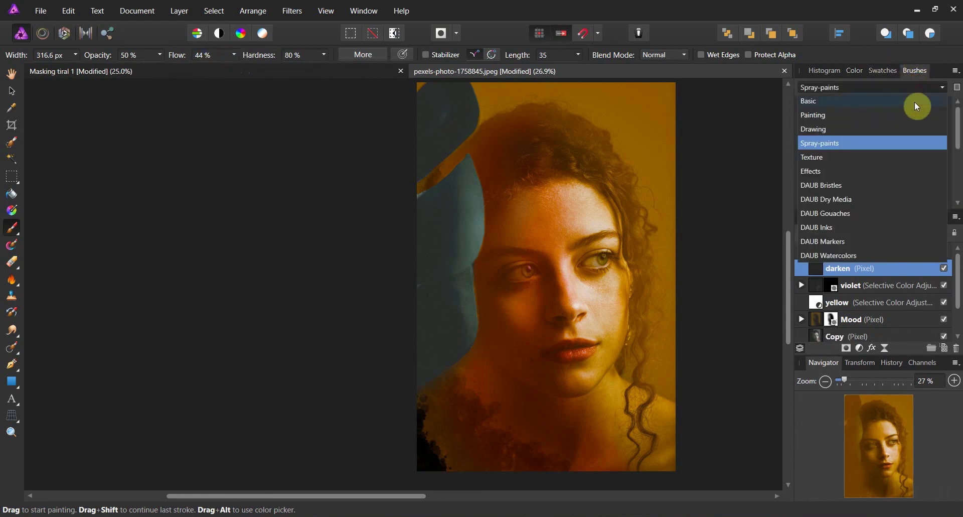
{"action": "left_click", "coordinate": [866, 101]}
{"action": "scroll", "coordinate": [871, 131], "scroll_direction": "down", "scroll_amount": 5}
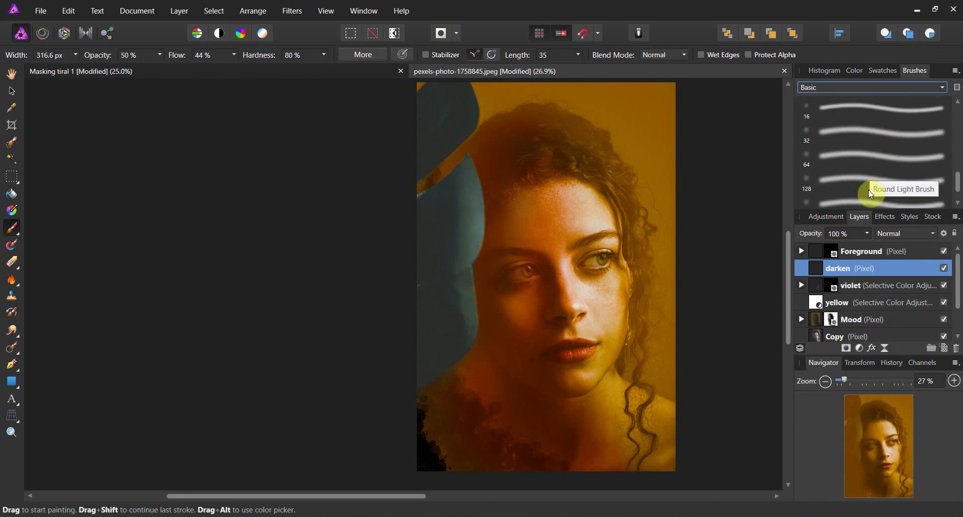
{"action": "left_click", "coordinate": [867, 198]}
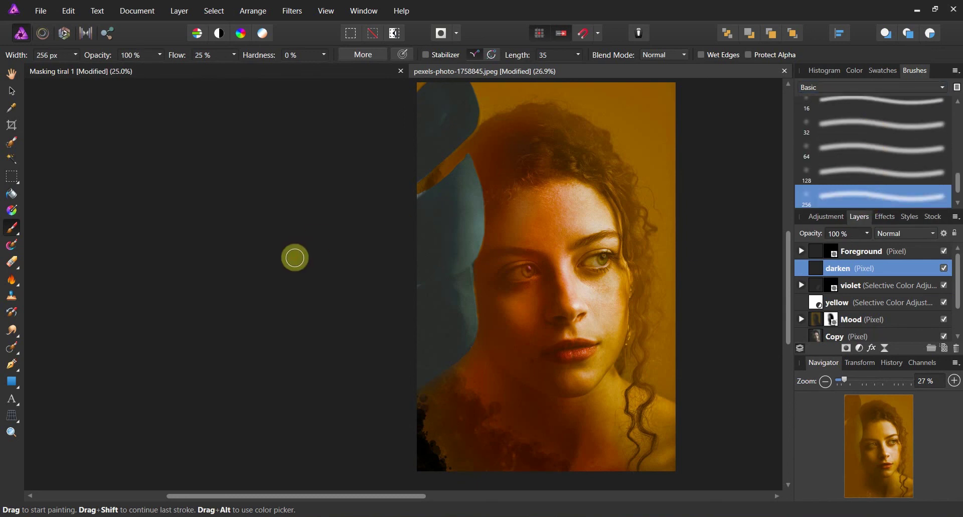
- Enlarge the soft brush to 1811.4 px and paint black over the portrait's lower-left corner and the gap between the foreground shapes
{"action": "key", "text": "bracketright"}
{"action": "key", "text": "bracketright"}
{"action": "key", "text": "bracketright"}
{"action": "key", "text": "bracketright"}
{"action": "key", "text": "bracketright"}
{"action": "key", "text": "bracketright"}
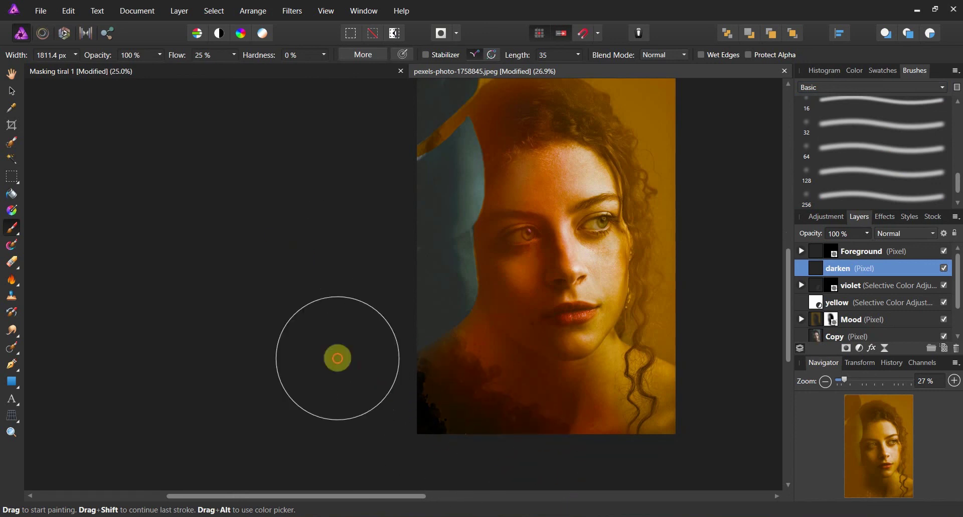
{"action": "mouse_move", "coordinate": [337, 359]}
{"action": "left_mouse_down"}
{"action": "mouse_move", "coordinate": [460, 441]}
{"action": "mouse_move", "coordinate": [349, 362]}
{"action": "mouse_move", "coordinate": [438, 429]}
{"action": "mouse_move", "coordinate": [369, 361]}
{"action": "left_mouse_up"}
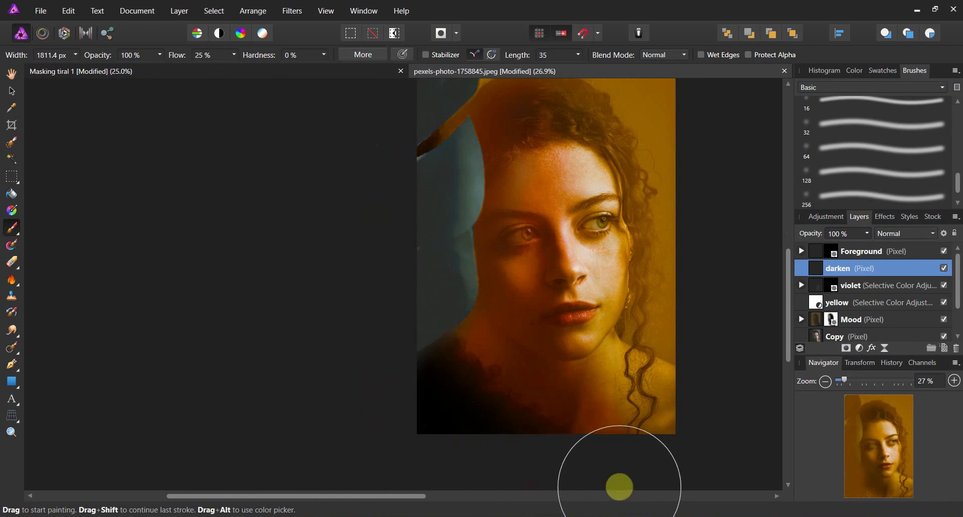
- Add a new pixel layer at the top of the stack, above Foreground, and name it vignette
{"action": "scroll", "coordinate": [397, 416], "scroll_direction": "up", "scroll_amount": 5}
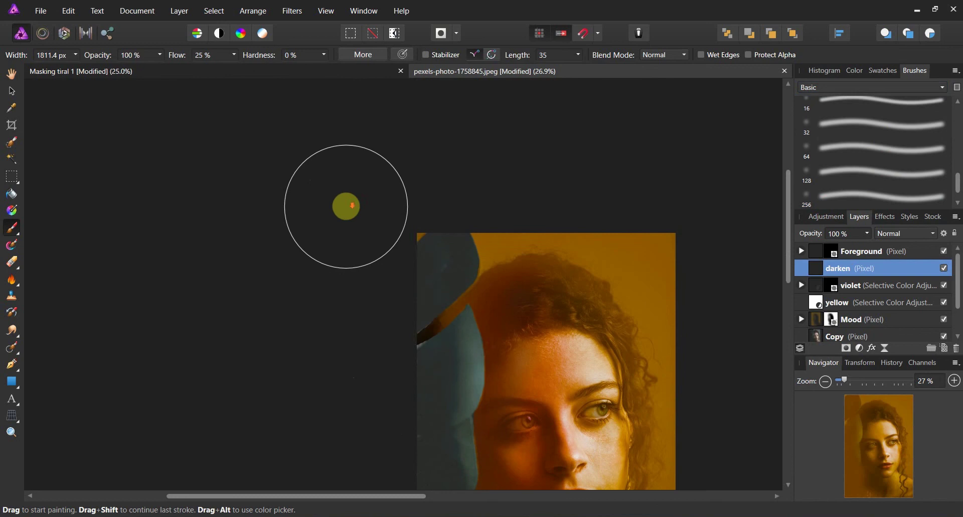
{"action": "scroll", "coordinate": [352, 206], "scroll_direction": "down", "scroll_amount": 1}
{"action": "left_click", "coordinate": [11, 433]}
{"action": "left_click_drag", "start_coordinate": [326, 234], "coordinate": [281, 239]}
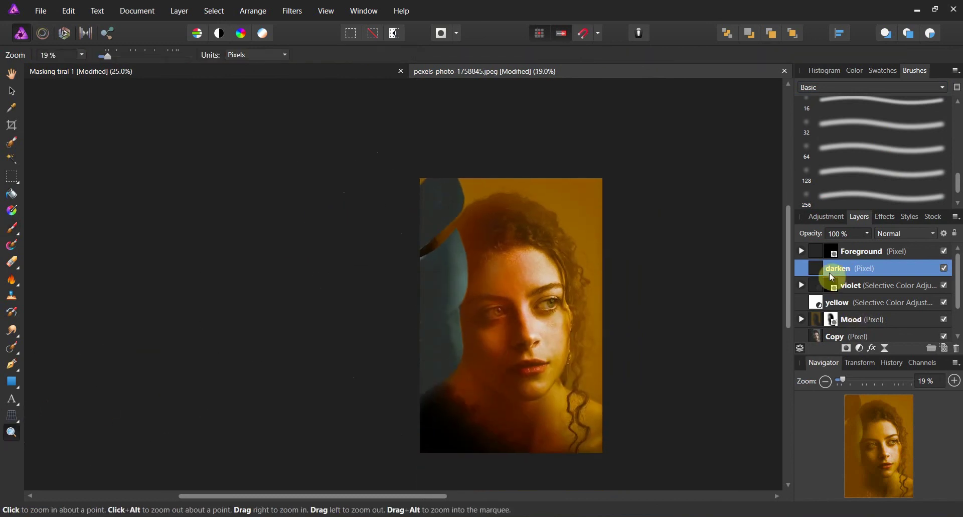
{"action": "left_click", "coordinate": [945, 350]}
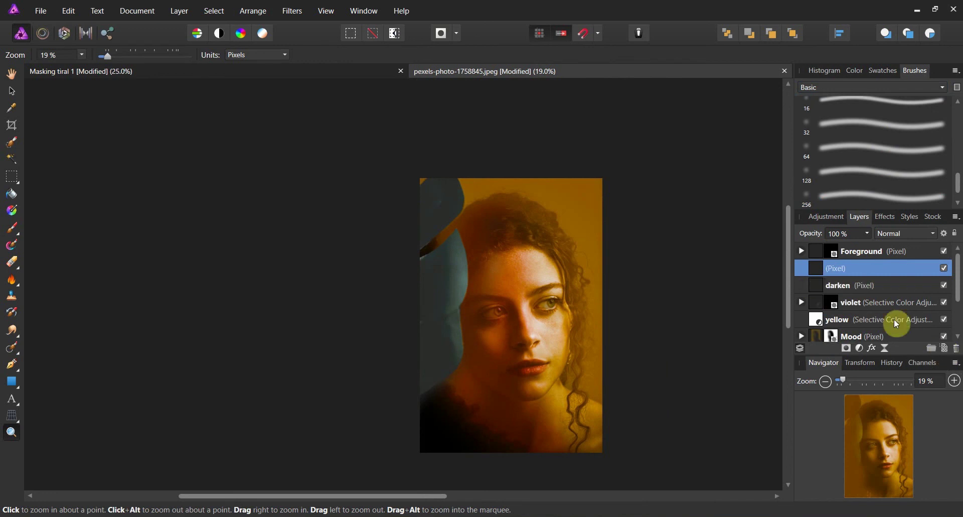
{"action": "left_click_drag", "start_coordinate": [818, 269], "coordinate": [821, 246]}
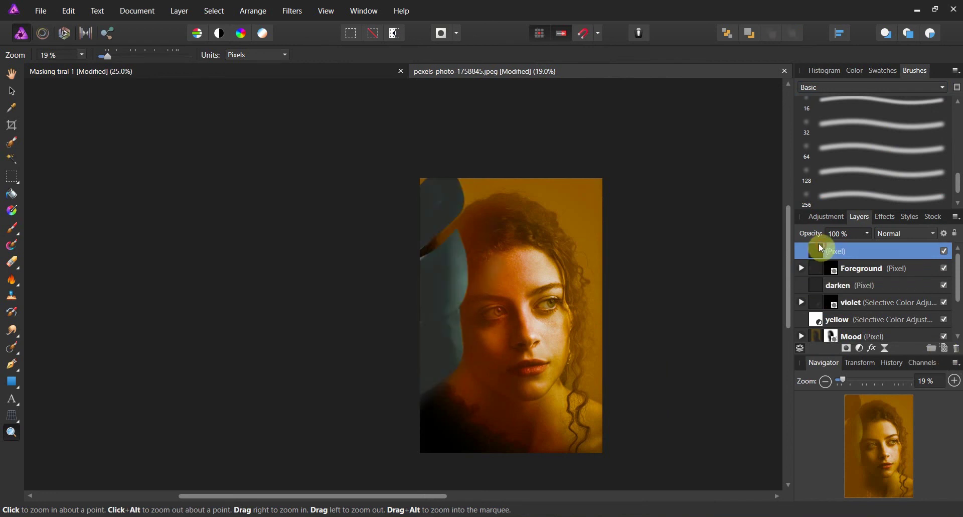
{"action": "double_click", "coordinate": [833, 250]}
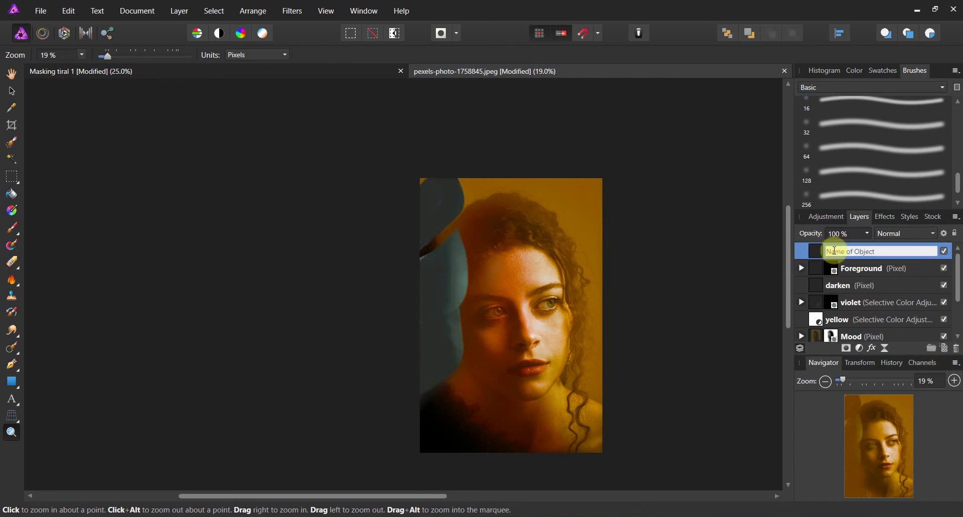
{"action": "type", "text": "vignette"}
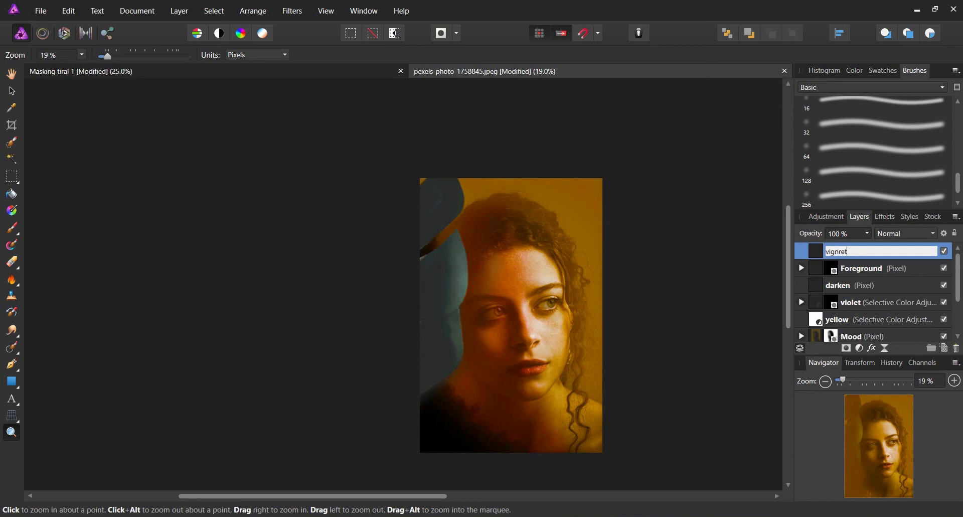
{"action": "left_click", "coordinate": [841, 249]}
{"action": "left_click_drag", "start_coordinate": [757, 245], "coordinate": [760, 245]}
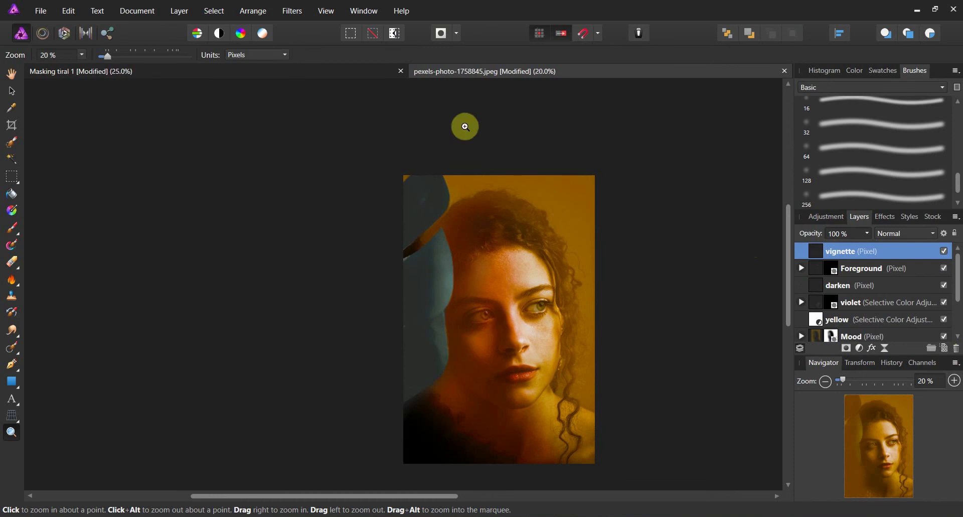
{"action": "left_click", "coordinate": [190, 11]}
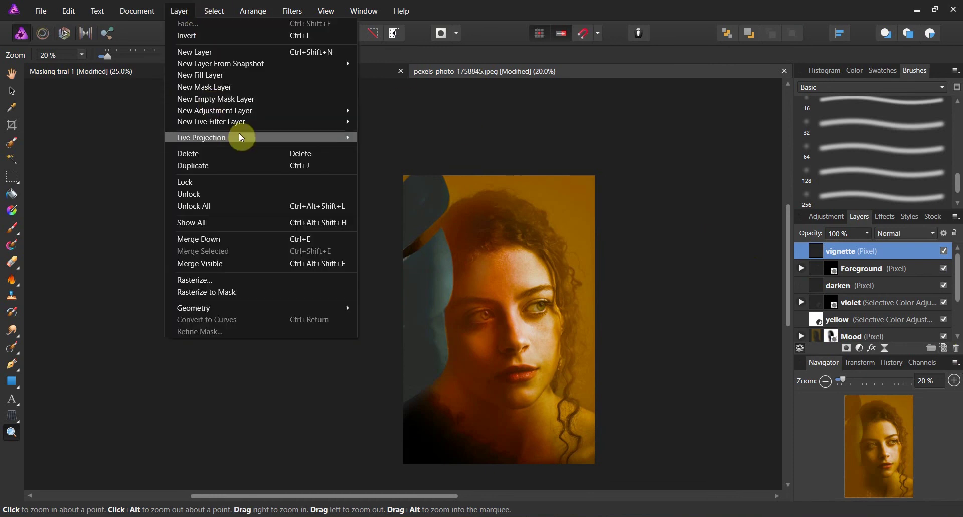
{"action": "mouse_move", "coordinate": [247, 122]}
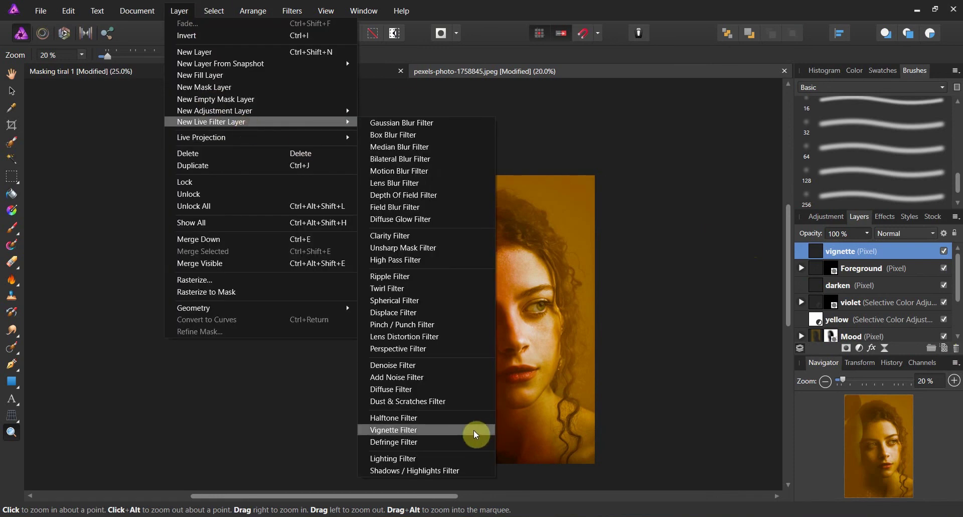
{"action": "left_click", "coordinate": [709, 336]}
{"action": "scroll", "coordinate": [698, 335], "scroll_direction": "down", "scroll_amount": 1}
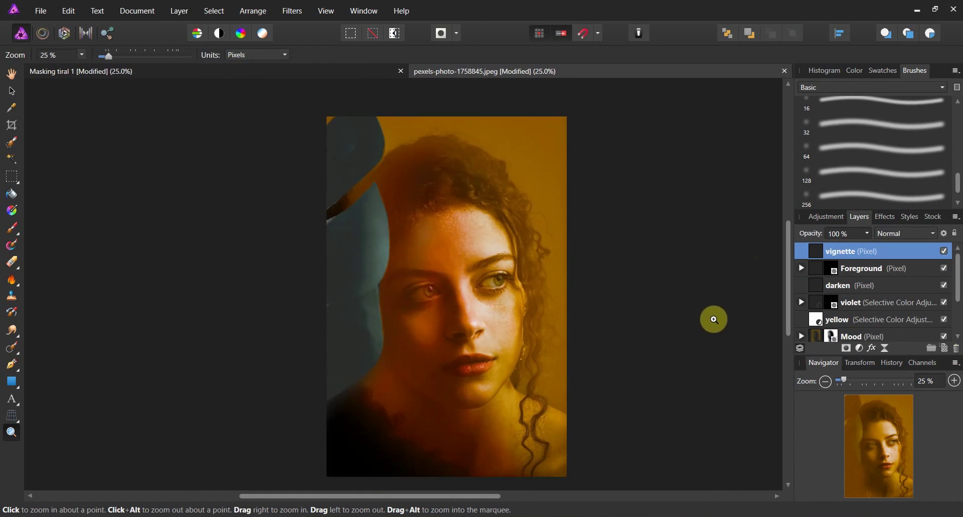
- Set up the soft 256 px round light brush with black colour, 48 % opacity and 13 % flow
{"action": "left_click", "coordinate": [860, 190]}
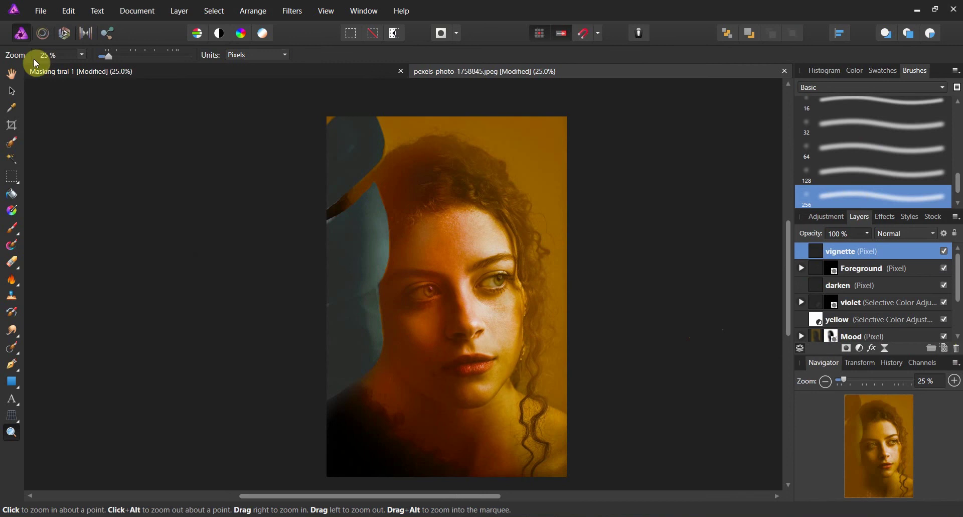
{"action": "left_click", "coordinate": [13, 229]}
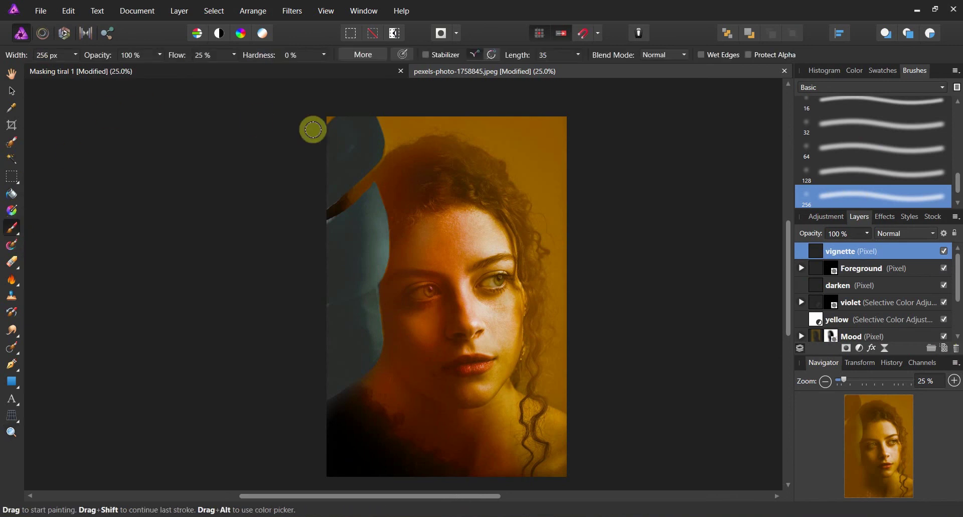
{"action": "left_click", "coordinate": [857, 72]}
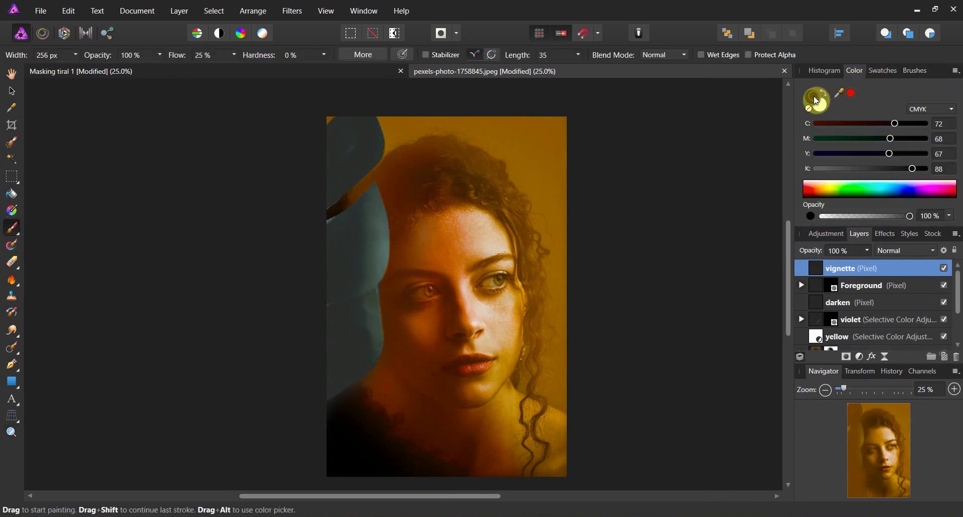
{"action": "left_click", "coordinate": [161, 55]}
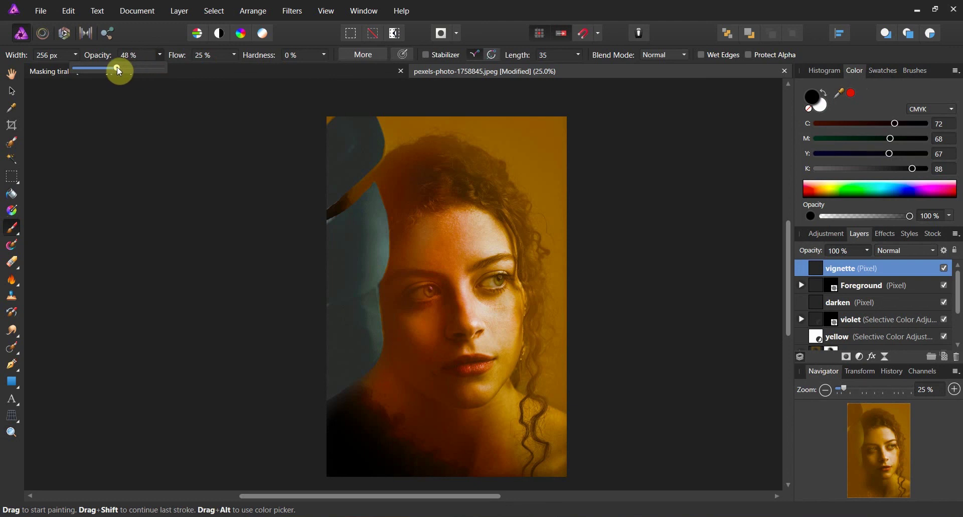
{"action": "left_click", "coordinate": [233, 54]}
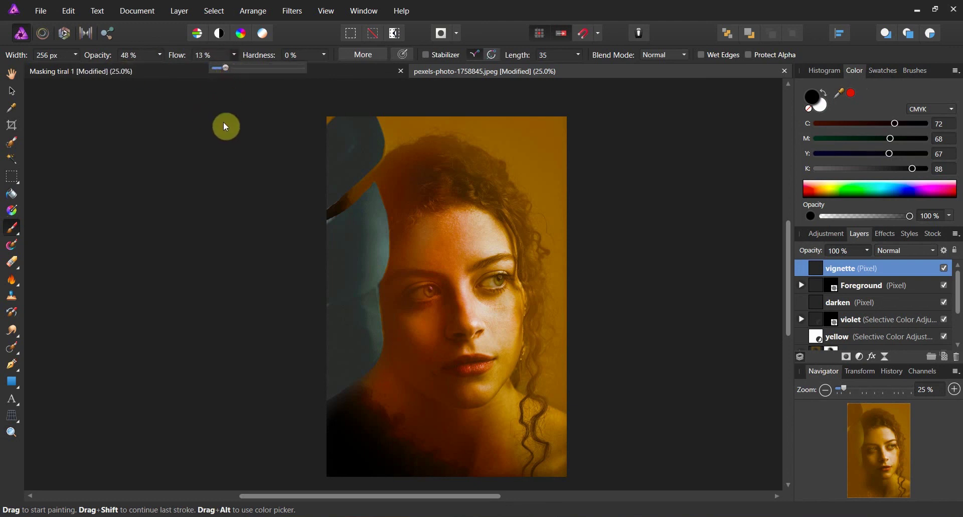
- Enlarge the brush to 1191 px and paint black around the portrait's edges and corners on the vignette layer
{"action": "key", "text": "bracketright"}
{"action": "key", "text": "bracketright"}
{"action": "key", "text": "bracketright"}
{"action": "key", "text": "bracketright"}
{"action": "key", "text": "bracketright"}
{"action": "key", "text": "bracketright"}
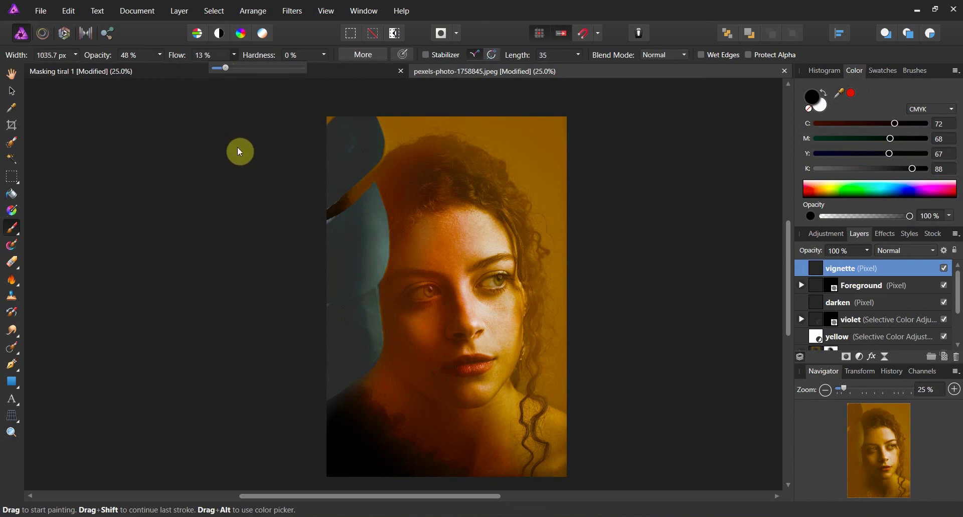
{"action": "scroll", "coordinate": [239, 150], "scroll_direction": "up", "scroll_amount": 3}
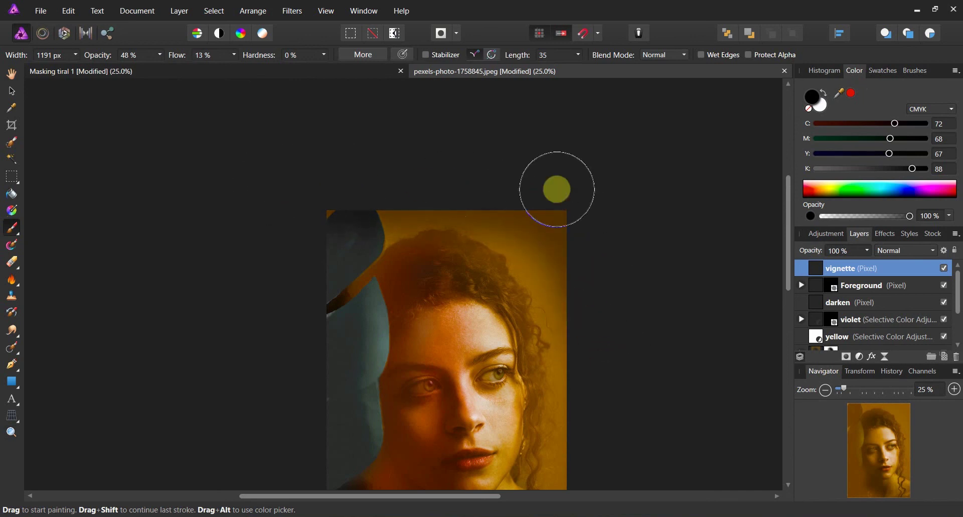
{"action": "scroll", "coordinate": [655, 301], "scroll_direction": "down", "scroll_amount": 3}
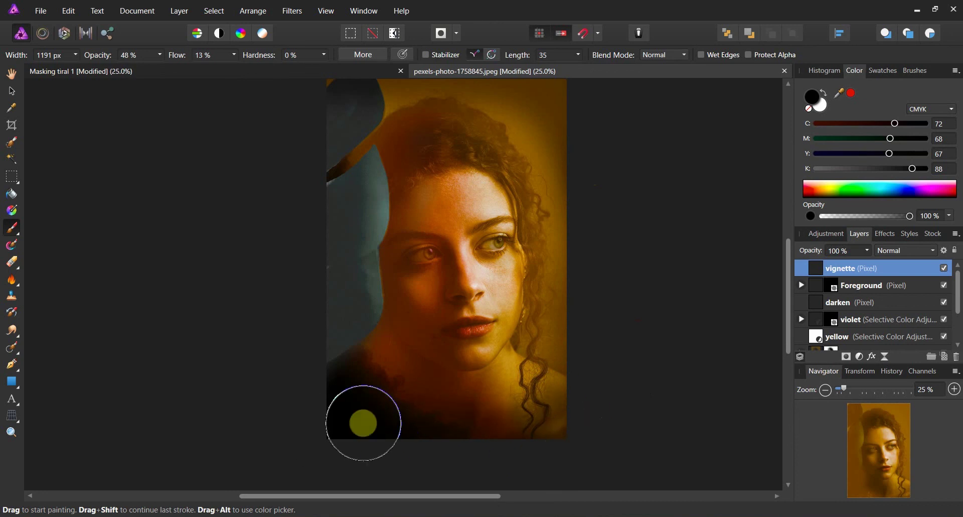
{"action": "scroll", "coordinate": [319, 377], "scroll_direction": "up", "scroll_amount": 3}
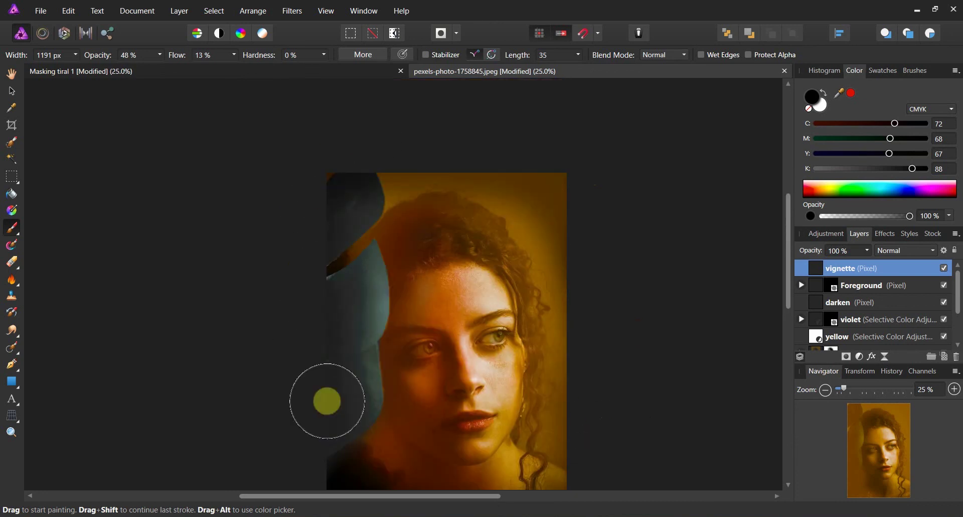
{"action": "scroll", "coordinate": [346, 200], "scroll_direction": "down", "scroll_amount": 3}
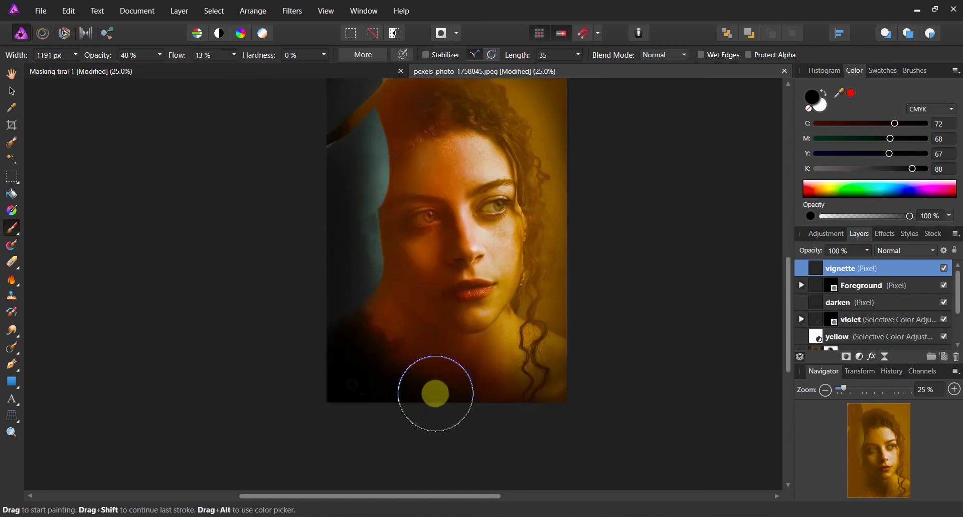
- Lower the darken layer's opacity to 50 %
{"action": "left_click", "coordinate": [809, 302]}
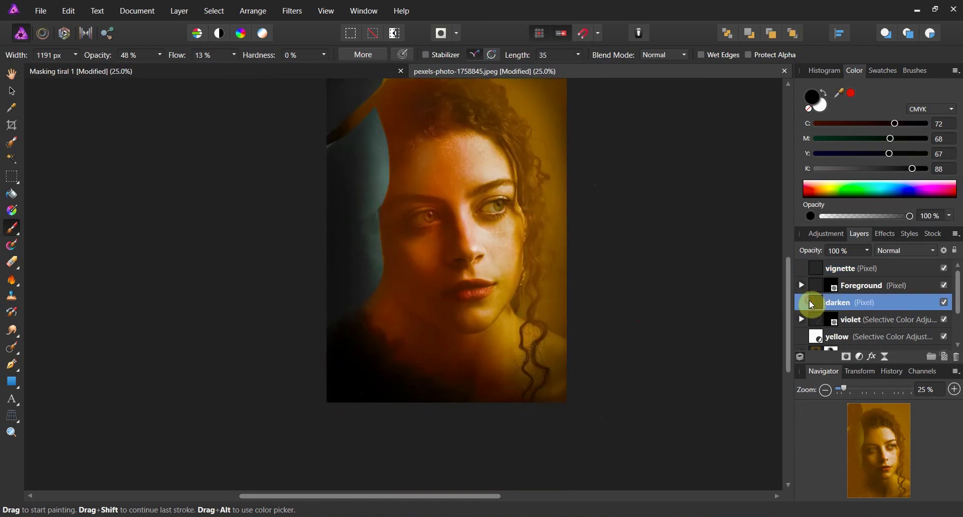
{"action": "left_click", "coordinate": [870, 252]}
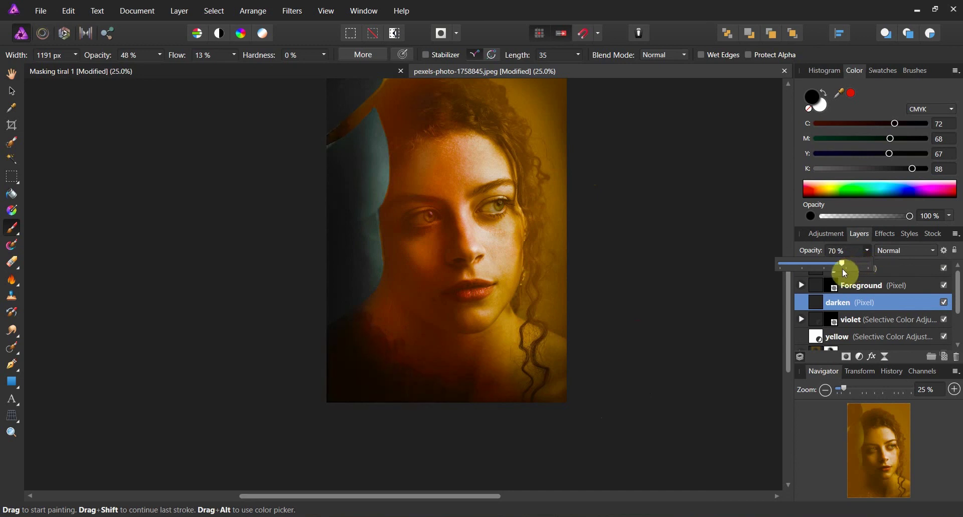
{"action": "left_click_drag", "start_coordinate": [832, 272], "coordinate": [822, 274]}
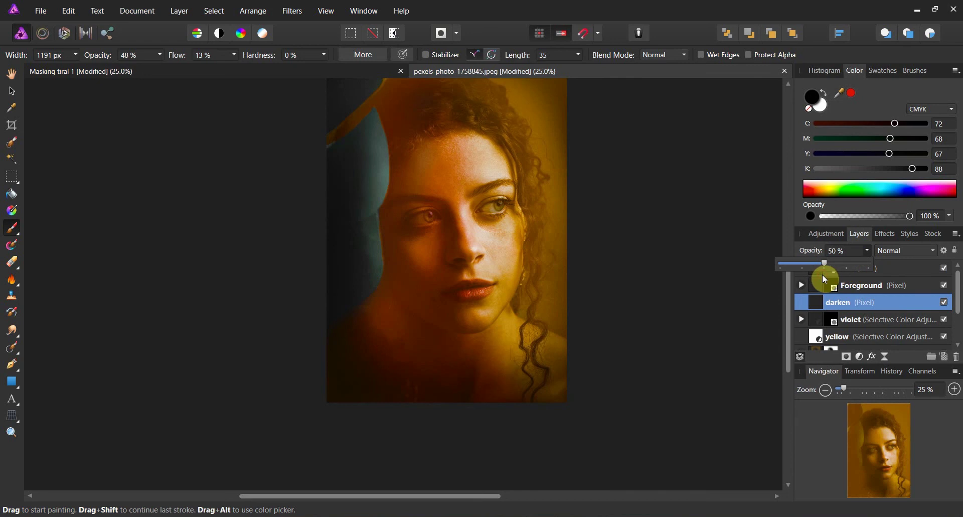
{"action": "scroll", "coordinate": [517, 286], "scroll_direction": "up", "scroll_amount": 2}
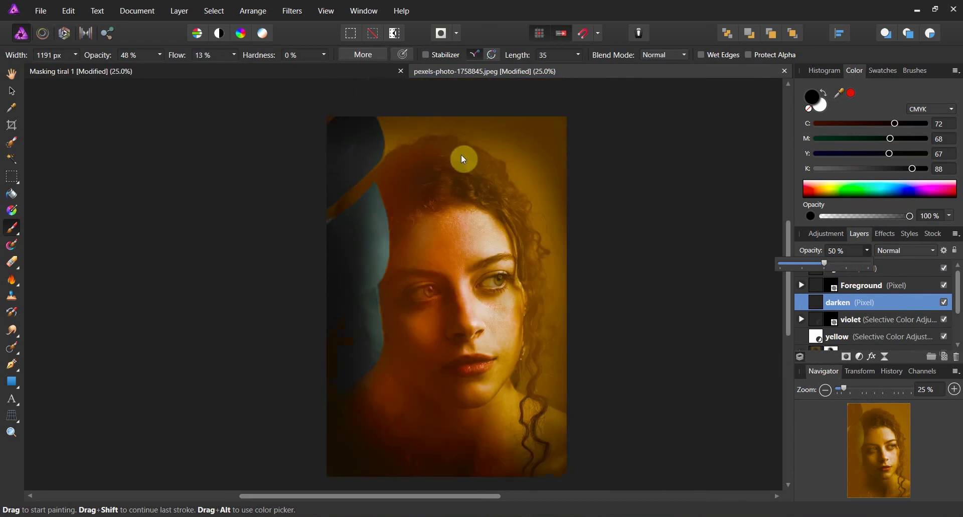
- Raise the brush opacity to 73 % and deepen the dark edges and corners on the vignette layer
{"action": "left_click", "coordinate": [869, 271]}
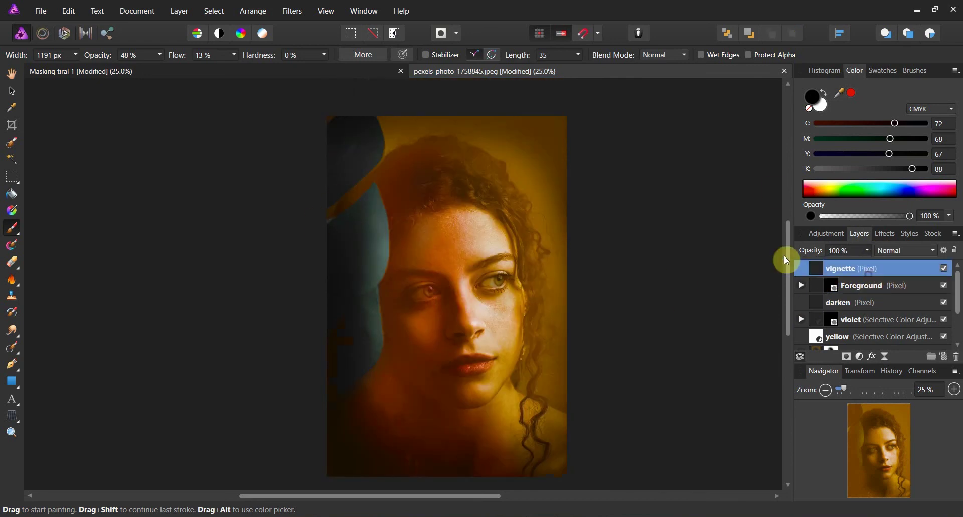
{"action": "left_click", "coordinate": [165, 57]}
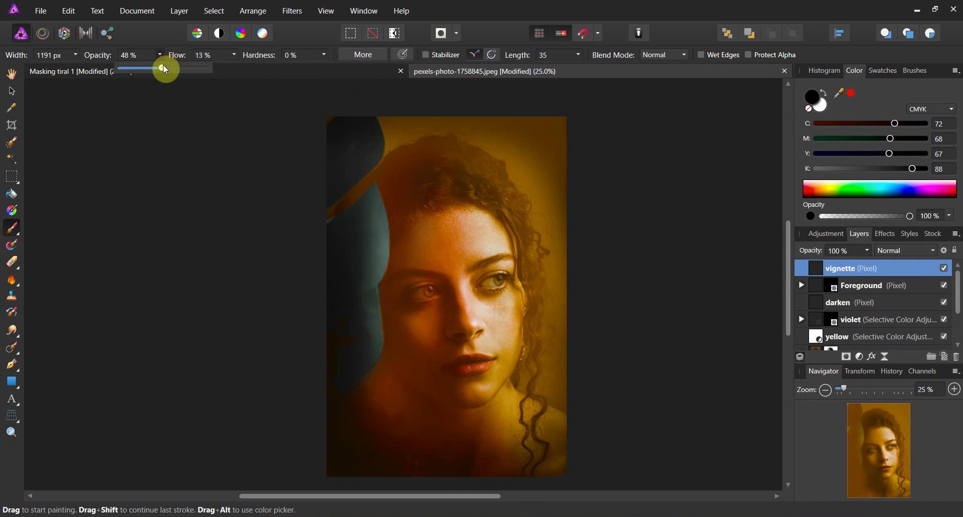
{"action": "left_click_drag", "start_coordinate": [163, 66], "coordinate": [184, 67]}
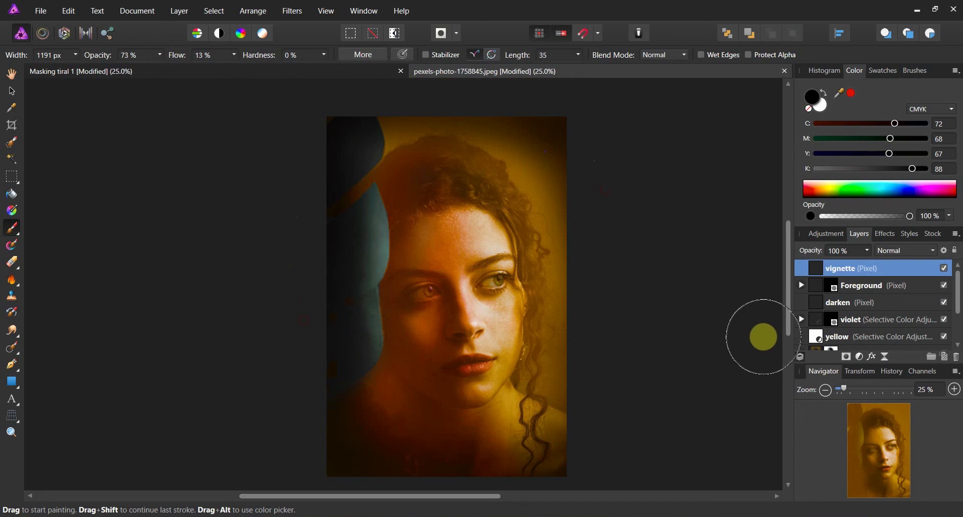
- In the yellow Selective Color adjustment, set the Neutrals' Yellow to 60 % and fine-tune their Magenta
{"action": "scroll", "coordinate": [817, 307], "scroll_direction": "down", "scroll_amount": 2}
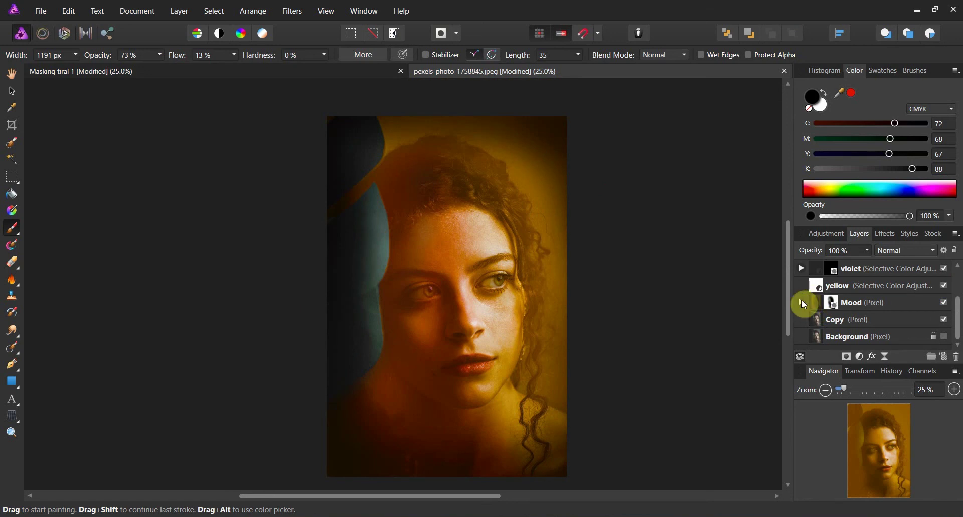
{"action": "left_click", "coordinate": [825, 288]}
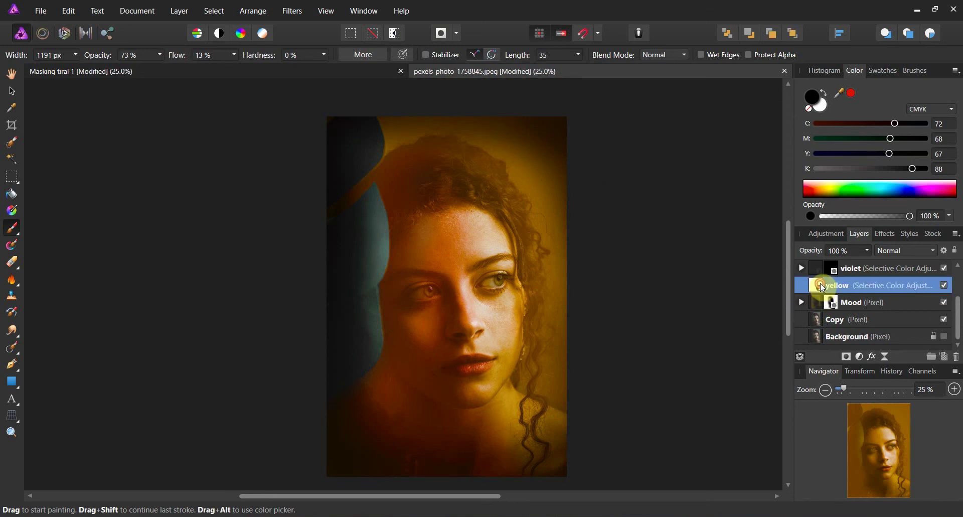
{"action": "double_click", "coordinate": [823, 287]}
{"action": "left_click", "coordinate": [856, 191]}
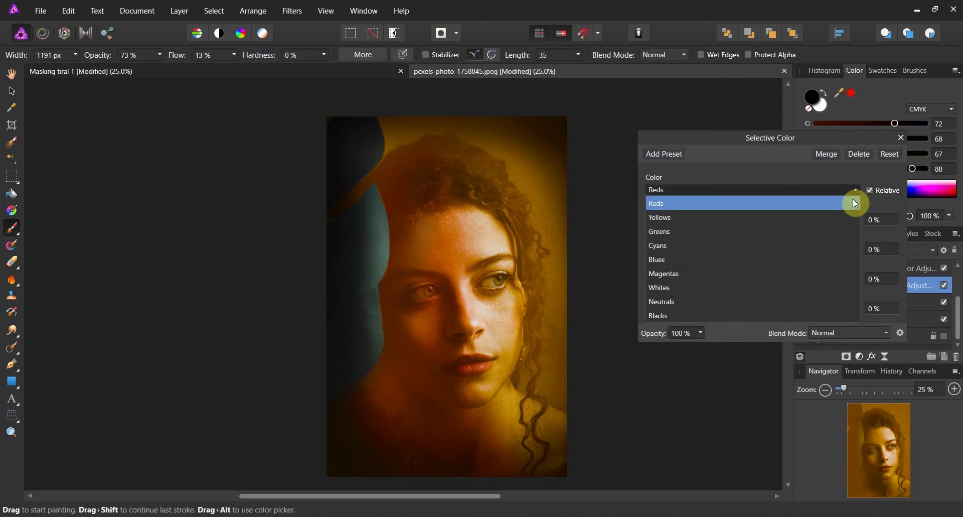
{"action": "left_click", "coordinate": [802, 300]}
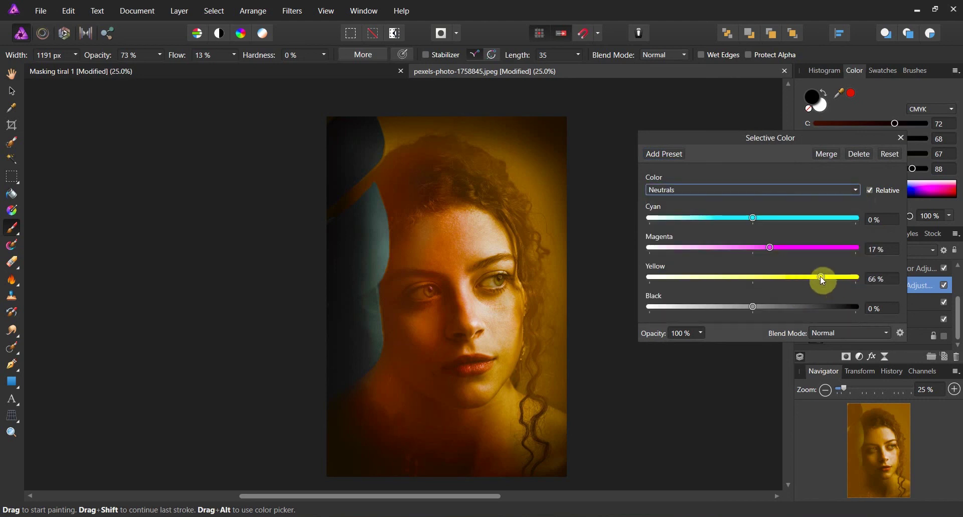
{"action": "mouse_move", "coordinate": [821, 279]}
{"action": "left_mouse_down"}
{"action": "mouse_move", "coordinate": [782, 279]}
{"action": "mouse_move", "coordinate": [811, 280]}
{"action": "left_mouse_up"}
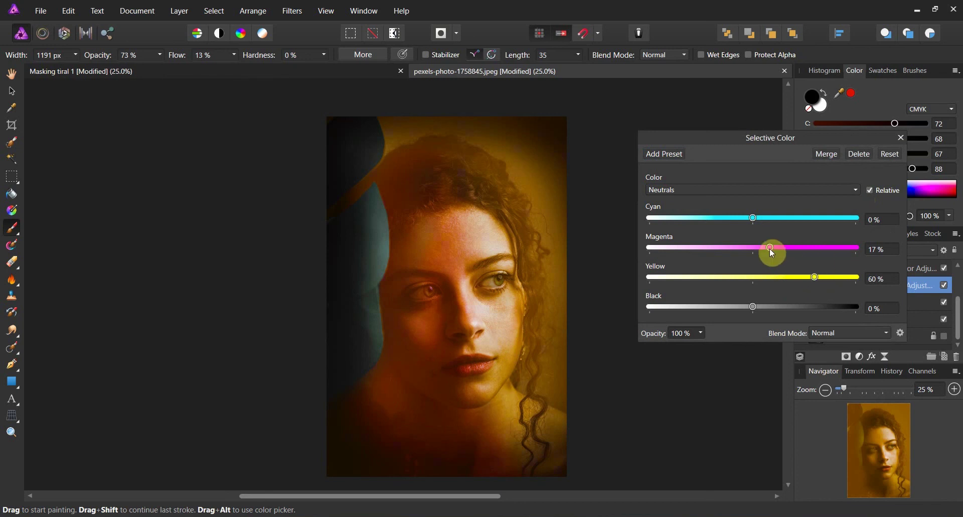
{"action": "mouse_move", "coordinate": [770, 248]}
{"action": "left_mouse_down"}
{"action": "mouse_move", "coordinate": [790, 248]}
{"action": "mouse_move", "coordinate": [773, 252]}
{"action": "left_mouse_up"}
{"action": "left_click", "coordinate": [902, 139]}
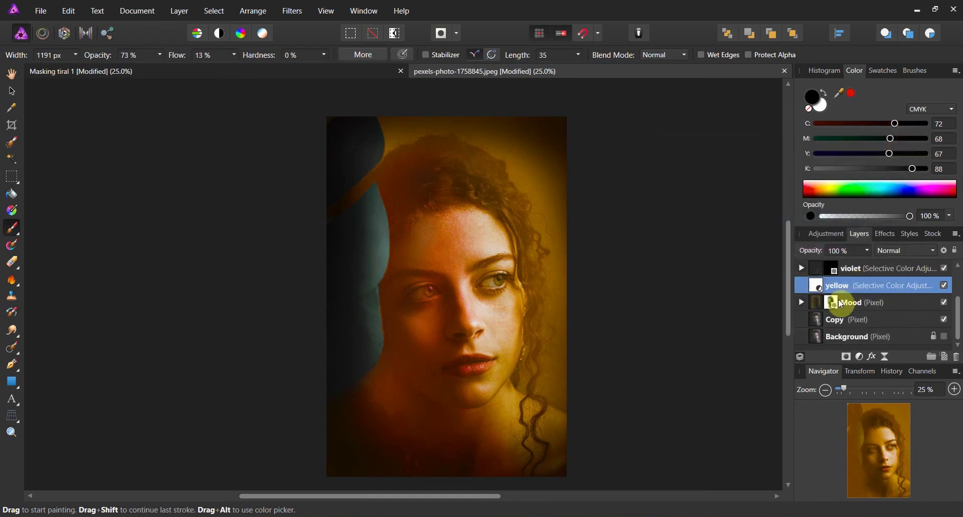
- In the violet Selective Color adjustment, set the Neutrals' Magenta to 35 %
{"action": "scroll", "coordinate": [814, 290], "scroll_direction": "up", "scroll_amount": 3}
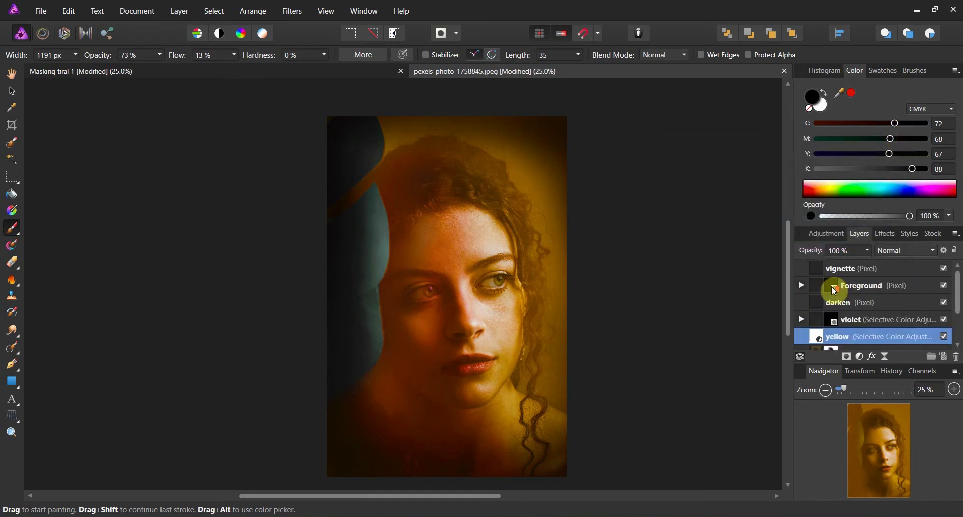
{"action": "double_click", "coordinate": [823, 319]}
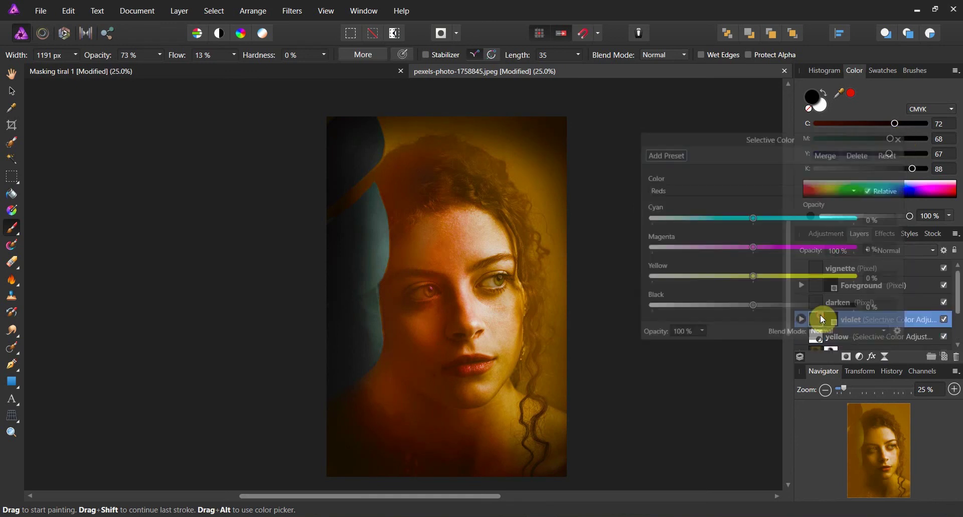
{"action": "left_click", "coordinate": [853, 193]}
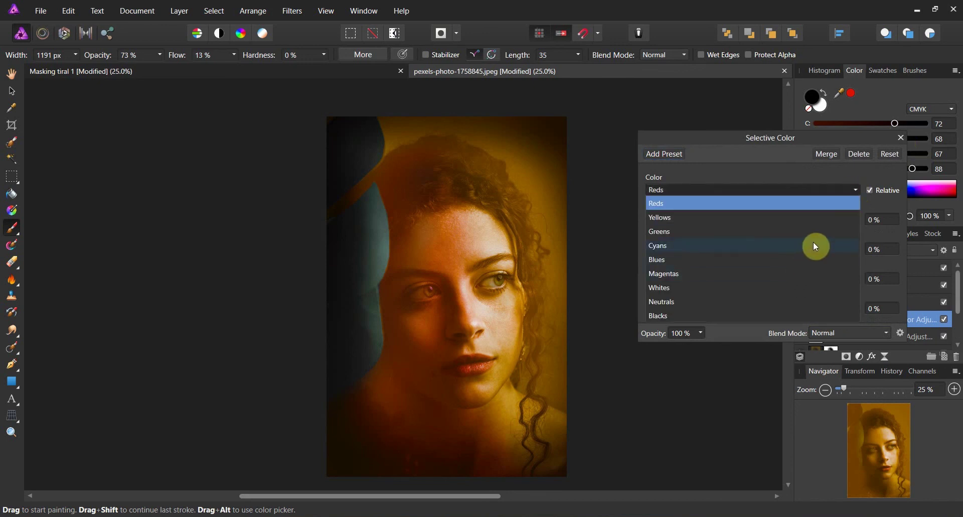
{"action": "left_click", "coordinate": [804, 301]}
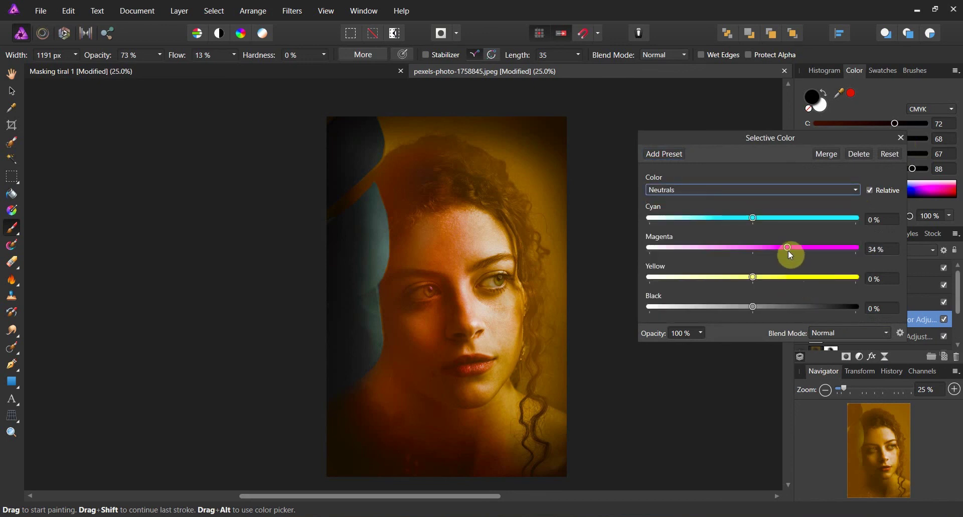
{"action": "mouse_move", "coordinate": [787, 248]}
{"action": "left_mouse_down"}
{"action": "mouse_move", "coordinate": [778, 249]}
{"action": "mouse_move", "coordinate": [790, 255]}
{"action": "left_mouse_up"}
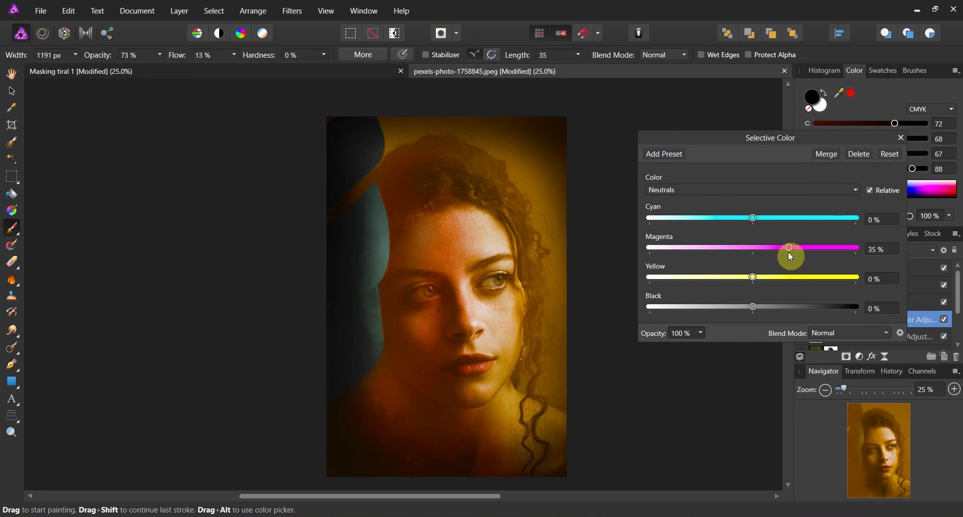
{"action": "left_click", "coordinate": [902, 138]}
- On the Mood layer's mask, paint white over the neck and chin with the brush opacity and flow at 100 %
{"action": "scroll", "coordinate": [873, 258], "scroll_direction": "down", "scroll_amount": 2}
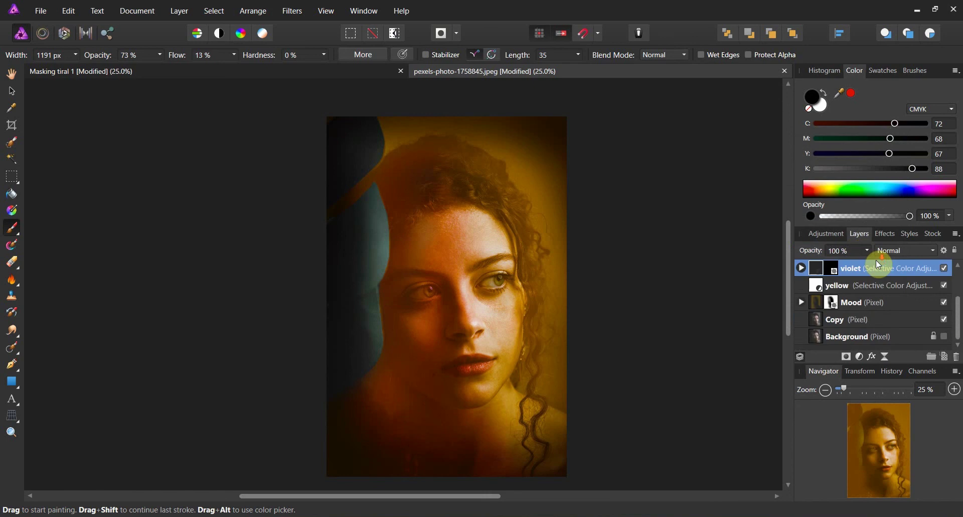
{"action": "left_click", "coordinate": [805, 301]}
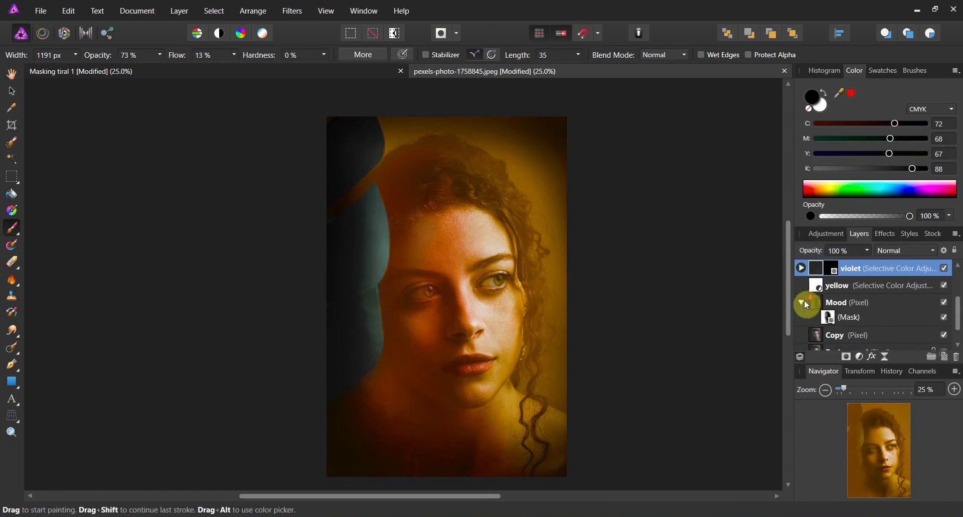
{"action": "scroll", "coordinate": [806, 301], "scroll_direction": "down", "scroll_amount": 1}
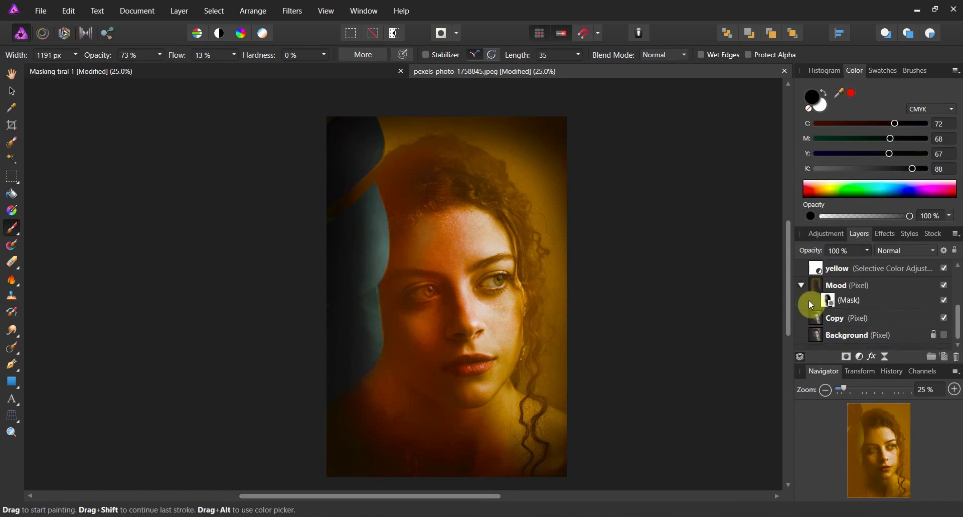
{"action": "left_click", "coordinate": [835, 303]}
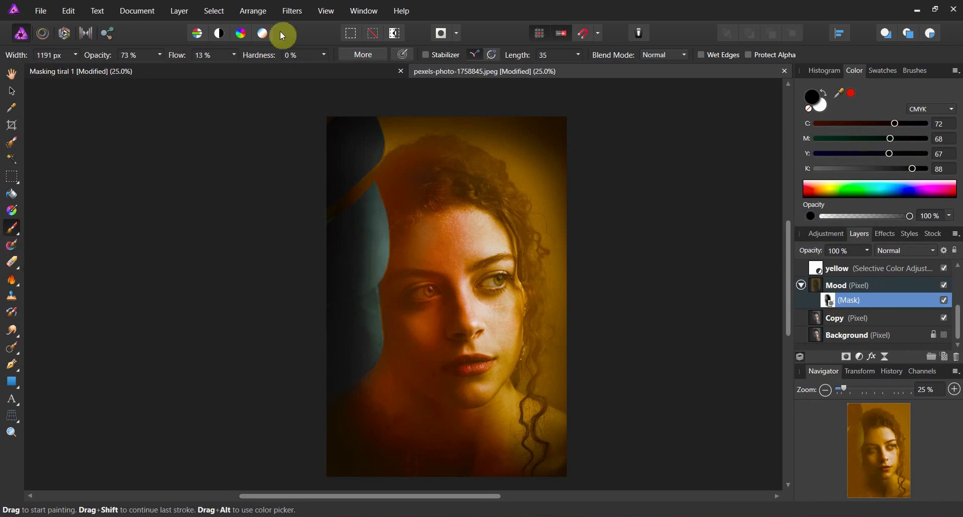
{"action": "left_click", "coordinate": [234, 55]}
{"action": "left_click_drag", "start_coordinate": [236, 67], "coordinate": [352, 77]}
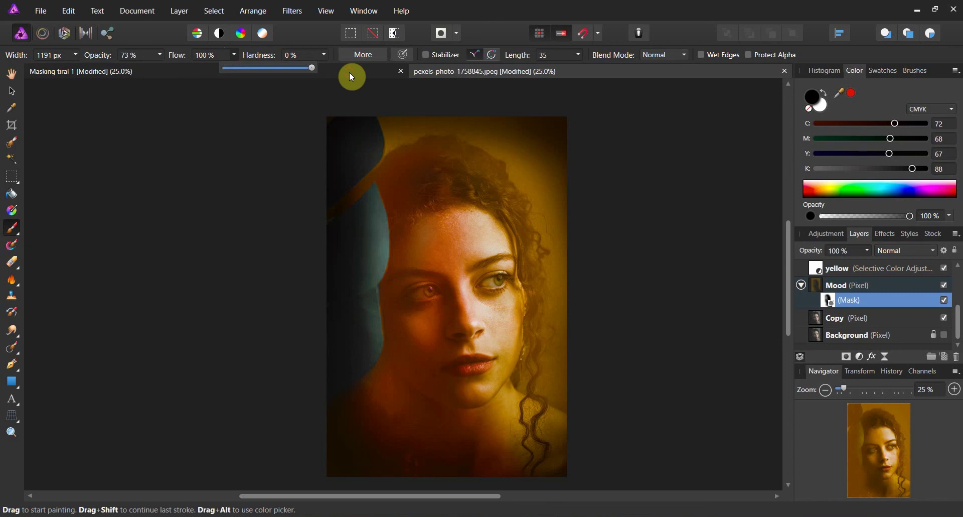
{"action": "left_click", "coordinate": [160, 55]}
{"action": "left_click_drag", "start_coordinate": [164, 66], "coordinate": [220, 75]}
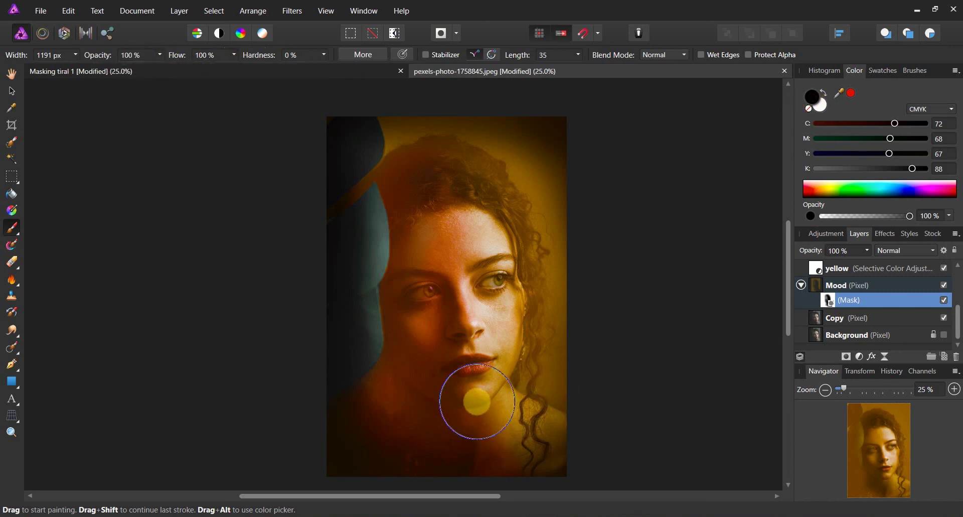
{"action": "left_click", "coordinate": [821, 104]}
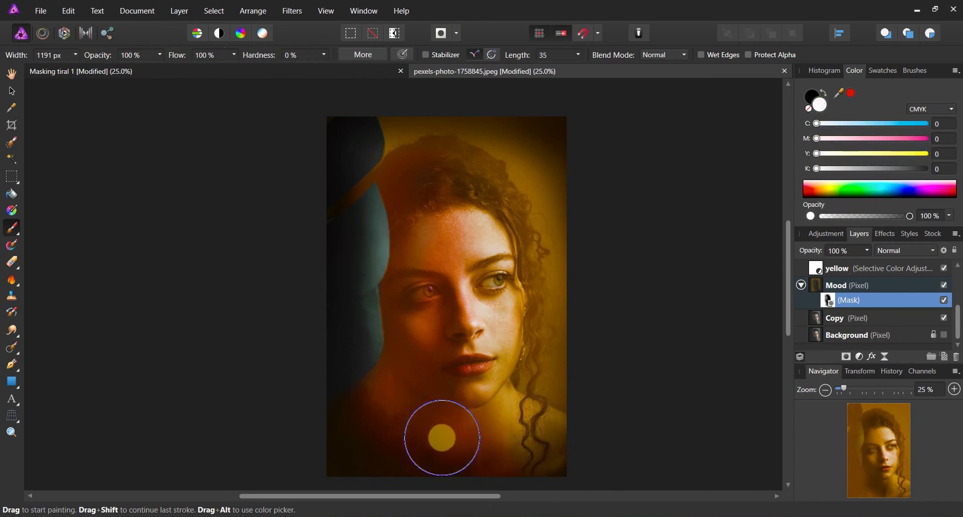
{"action": "mouse_move", "coordinate": [482, 431]}
{"action": "left_mouse_down"}
{"action": "mouse_move", "coordinate": [430, 404]}
{"action": "mouse_move", "coordinate": [439, 422]}
{"action": "mouse_move", "coordinate": [447, 318]}
{"action": "mouse_move", "coordinate": [426, 254]}
{"action": "mouse_move", "coordinate": [460, 280]}
{"action": "mouse_move", "coordinate": [486, 355]}
{"action": "left_mouse_up"}
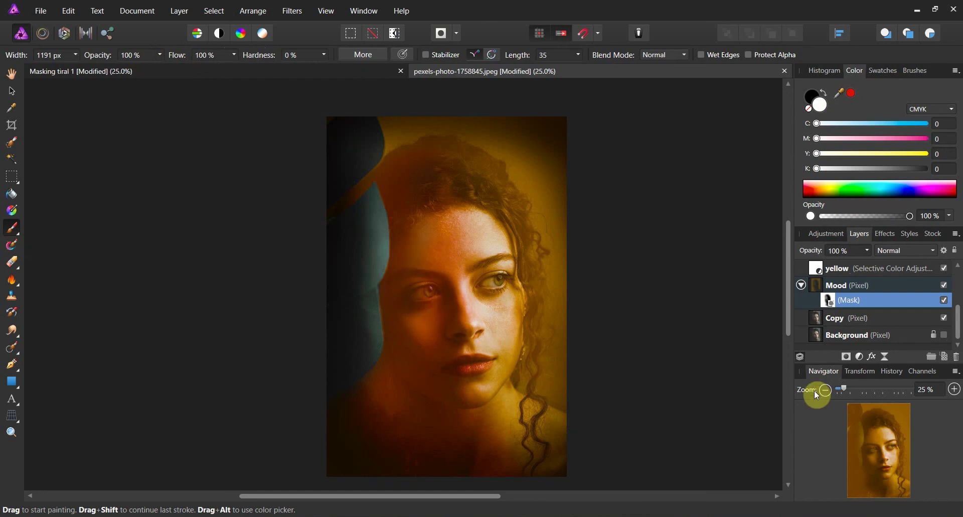
{"action": "left_click", "coordinate": [802, 286]}
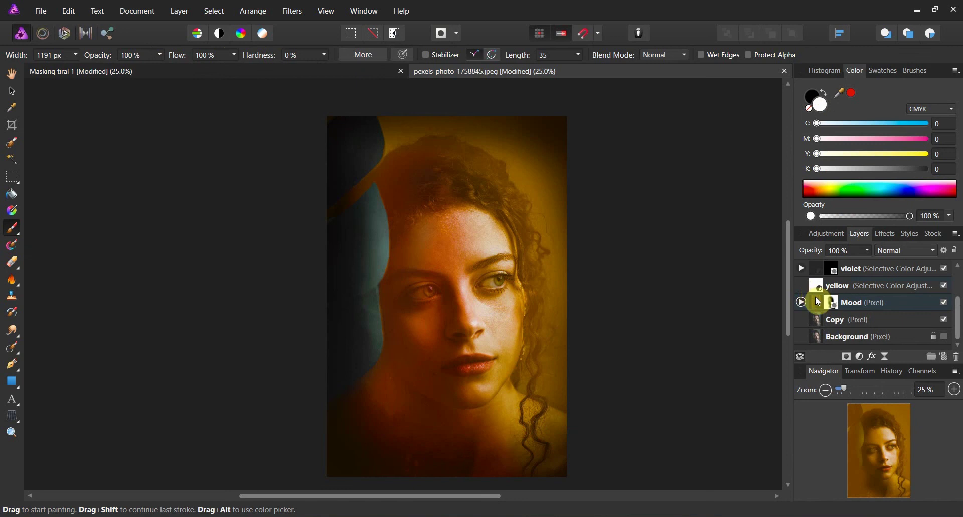
- Add a Levels adjustment layer and place it between the Mood and Copy layers
{"action": "left_click", "coordinate": [863, 359]}
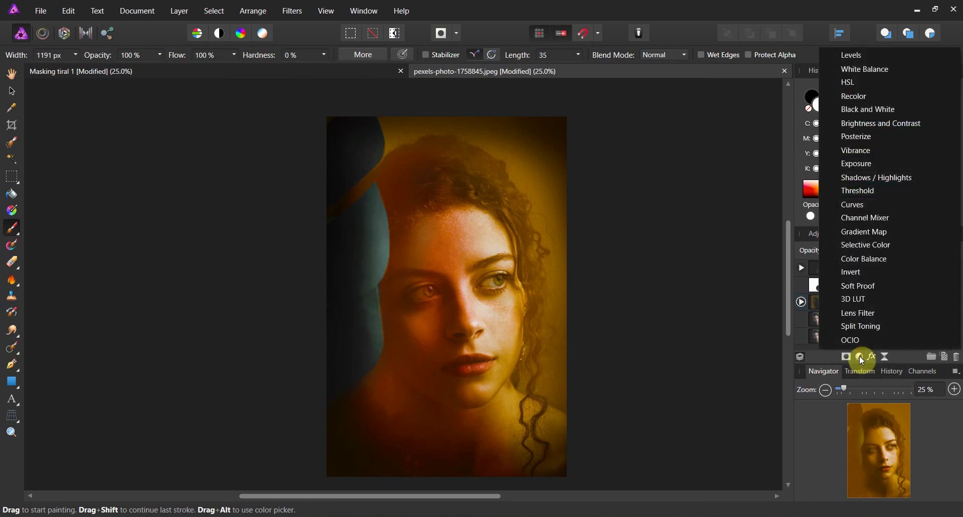
{"action": "left_click", "coordinate": [868, 56]}
{"action": "left_click_drag", "start_coordinate": [784, 105], "coordinate": [205, 131]}
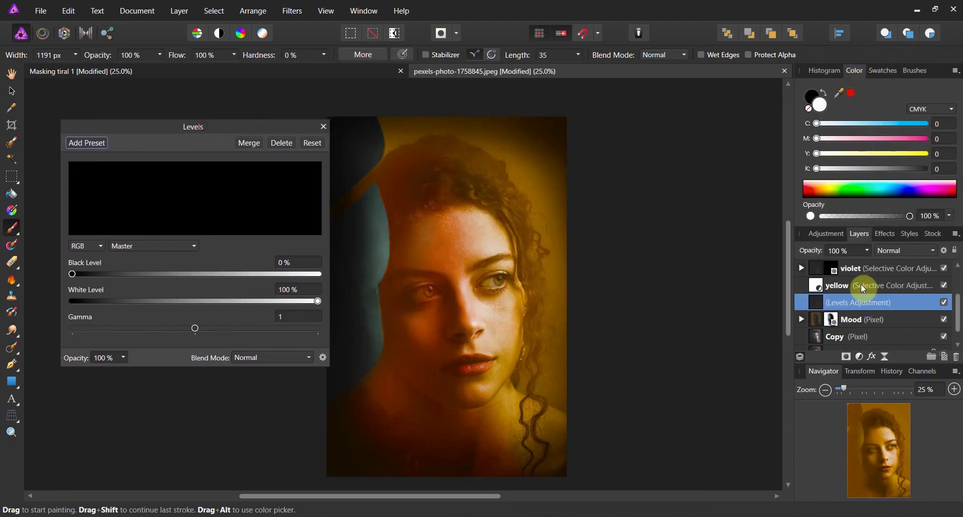
{"action": "left_click_drag", "start_coordinate": [813, 305], "coordinate": [822, 333]}
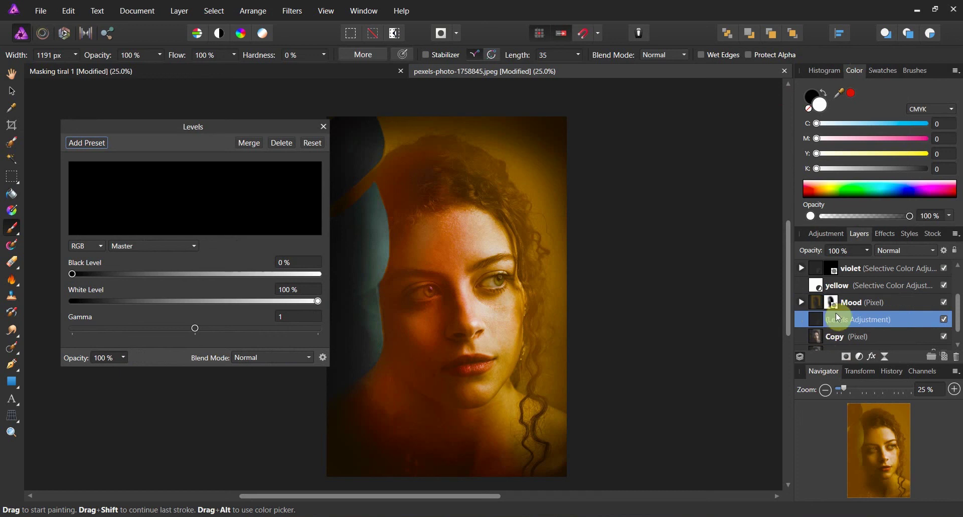
{"action": "left_click", "coordinate": [820, 339]}
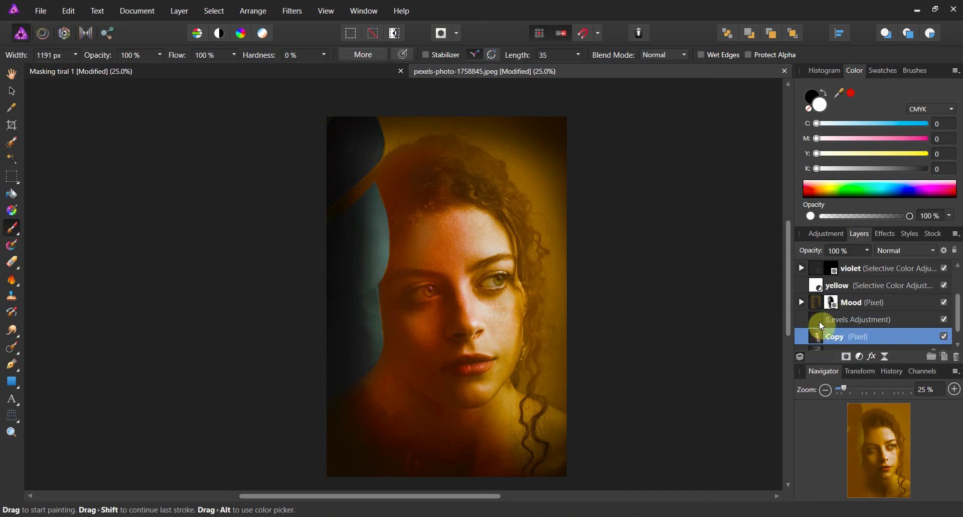
- In the Levels adjustment, set the Master black level to 3 % and the white level to 99 %
{"action": "double_click", "coordinate": [820, 320]}
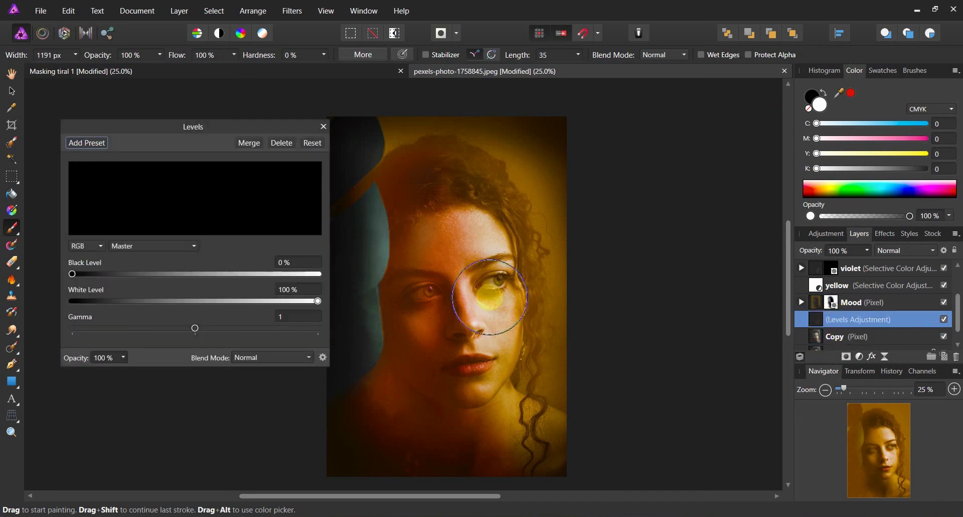
{"action": "left_click_drag", "start_coordinate": [74, 274], "coordinate": [93, 281]}
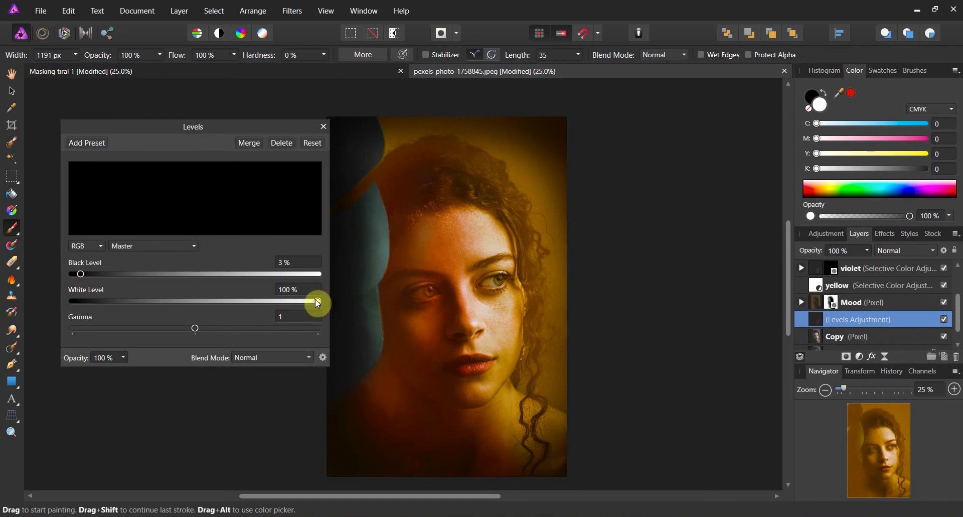
{"action": "mouse_move", "coordinate": [316, 301]}
{"action": "left_mouse_down"}
{"action": "mouse_move", "coordinate": [256, 302]}
{"action": "mouse_move", "coordinate": [303, 308]}
{"action": "left_mouse_up"}
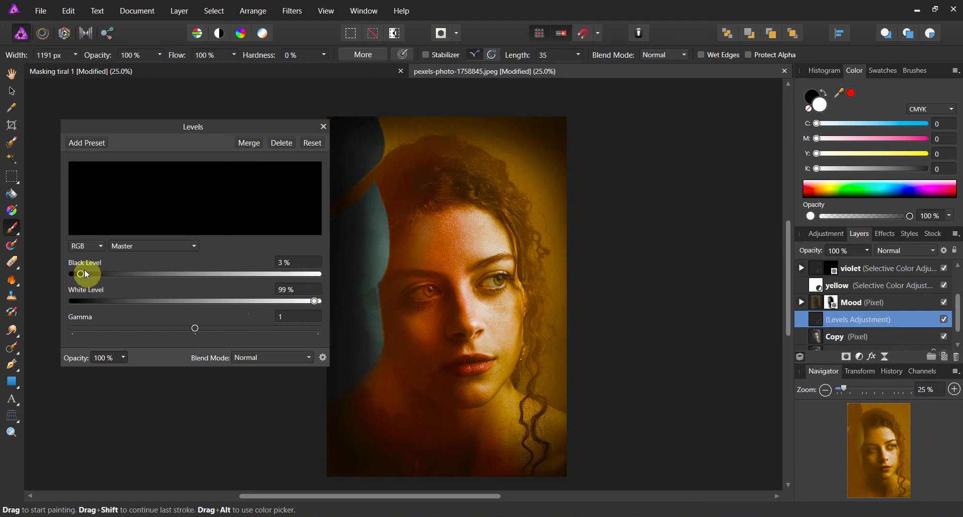
{"action": "mouse_move", "coordinate": [83, 275]}
{"action": "left_mouse_down"}
{"action": "mouse_move", "coordinate": [97, 277]}
{"action": "mouse_move", "coordinate": [81, 273]}
{"action": "left_mouse_up"}
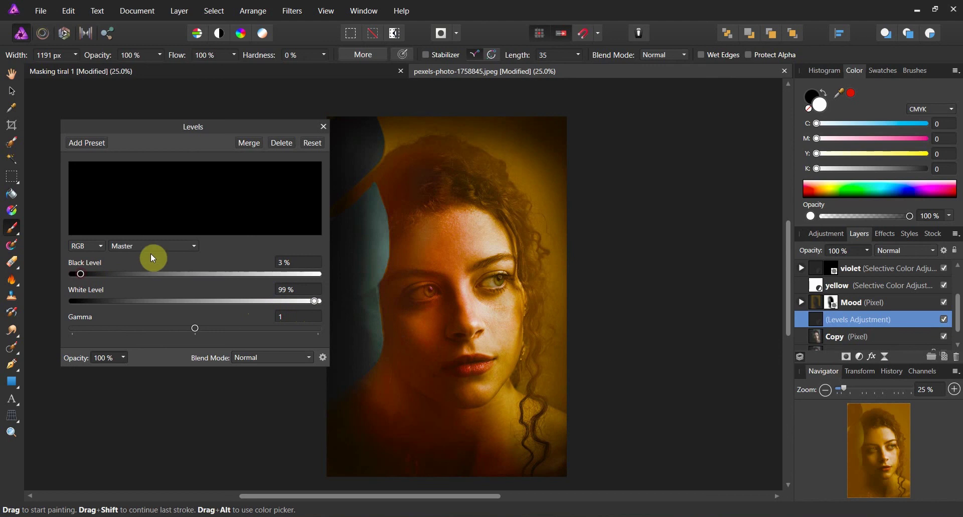
- Raise the Green channel's black level slightly in the Levels adjustment and close it
{"action": "left_click", "coordinate": [187, 249]}
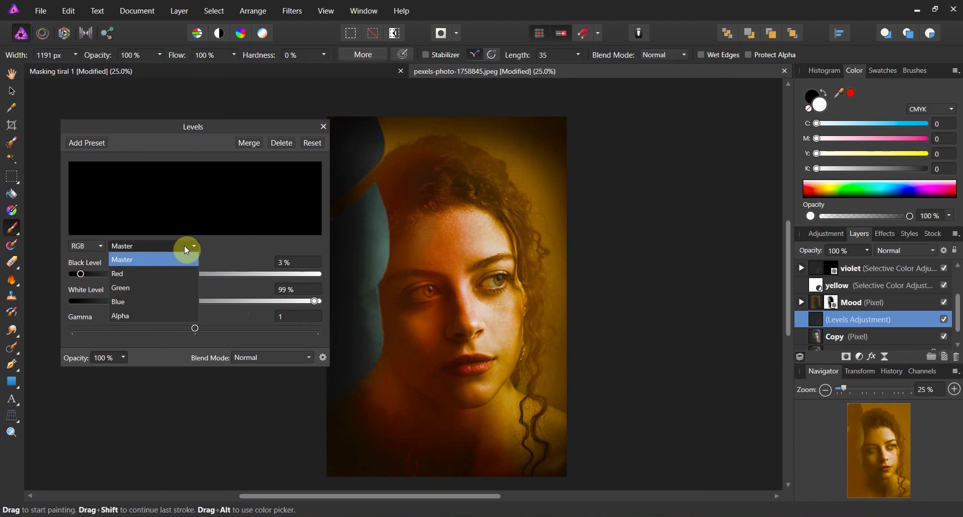
{"action": "left_click", "coordinate": [164, 286]}
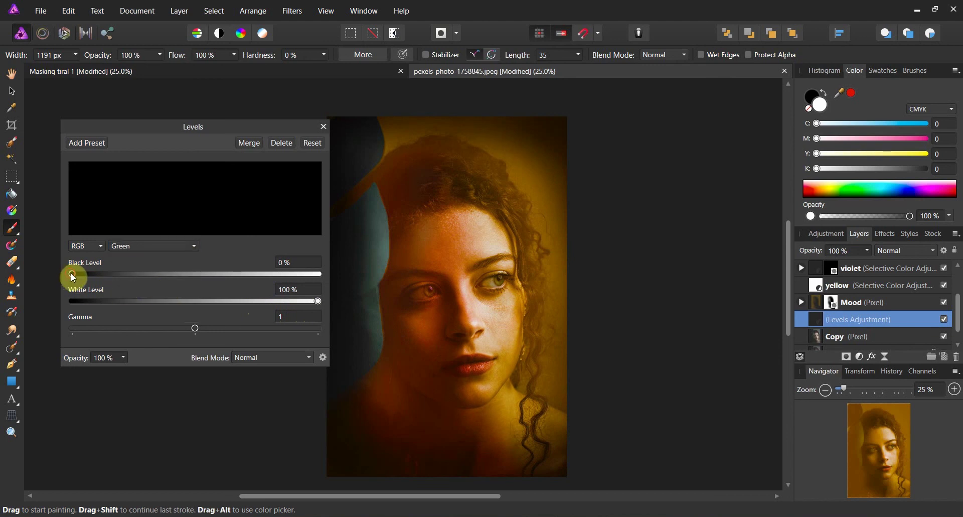
{"action": "mouse_move", "coordinate": [71, 273]}
{"action": "left_mouse_down"}
{"action": "mouse_move", "coordinate": [103, 278]}
{"action": "mouse_move", "coordinate": [78, 277]}
{"action": "left_mouse_up"}
{"action": "left_click", "coordinate": [323, 127]}
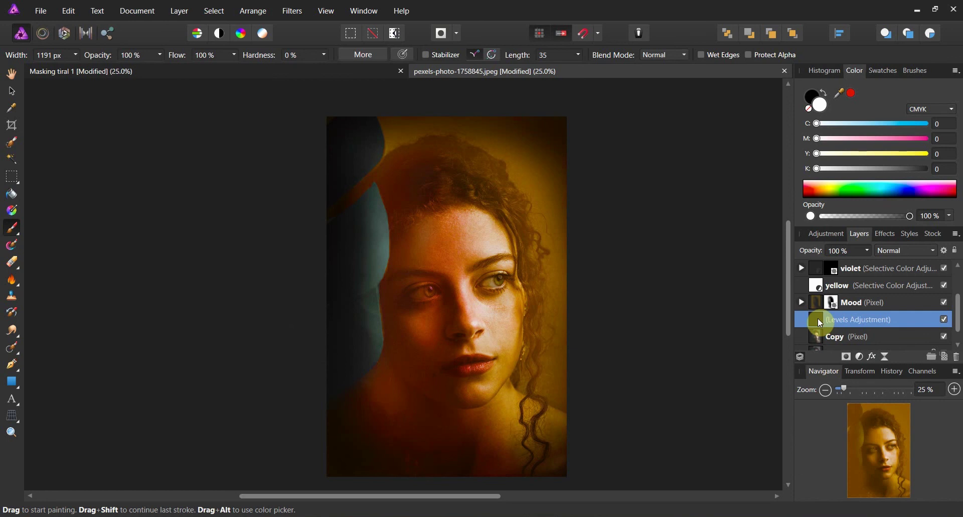
- Dodge the midtones of the eyes on the Copy layer with a 205.3 px brush at 56 % flow
{"action": "scroll", "coordinate": [818, 318], "scroll_direction": "up", "scroll_amount": 1}
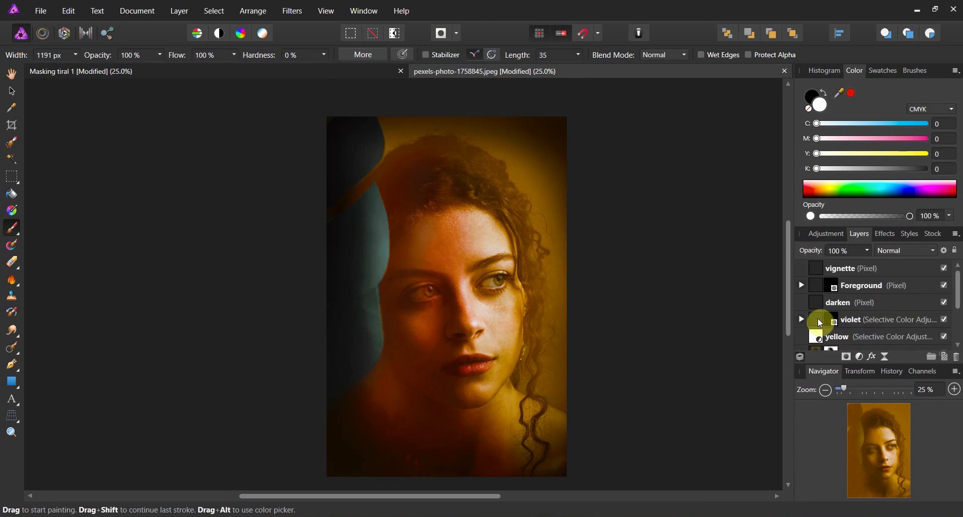
{"action": "scroll", "coordinate": [818, 317], "scroll_direction": "down", "scroll_amount": 1}
{"action": "left_click", "coordinate": [820, 334]}
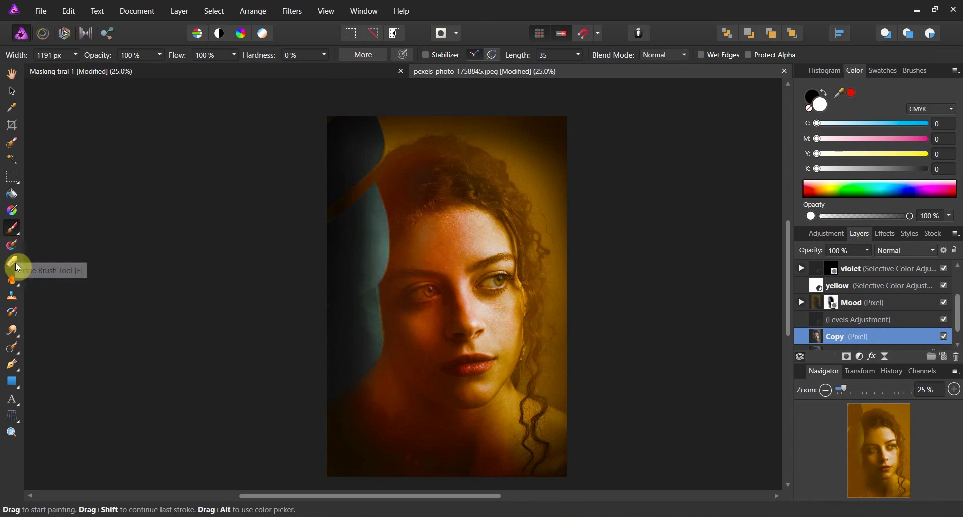
{"action": "left_click", "coordinate": [14, 288]}
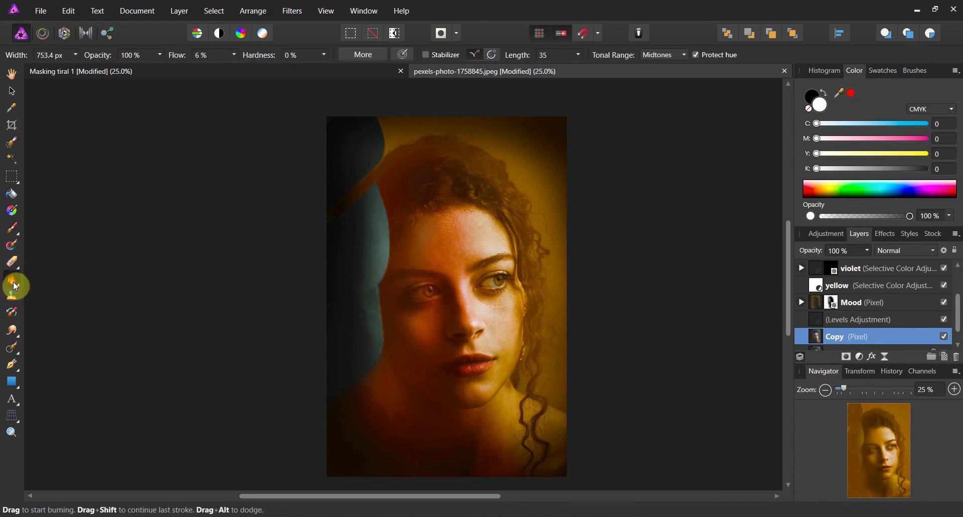
{"action": "left_click", "coordinate": [45, 277]}
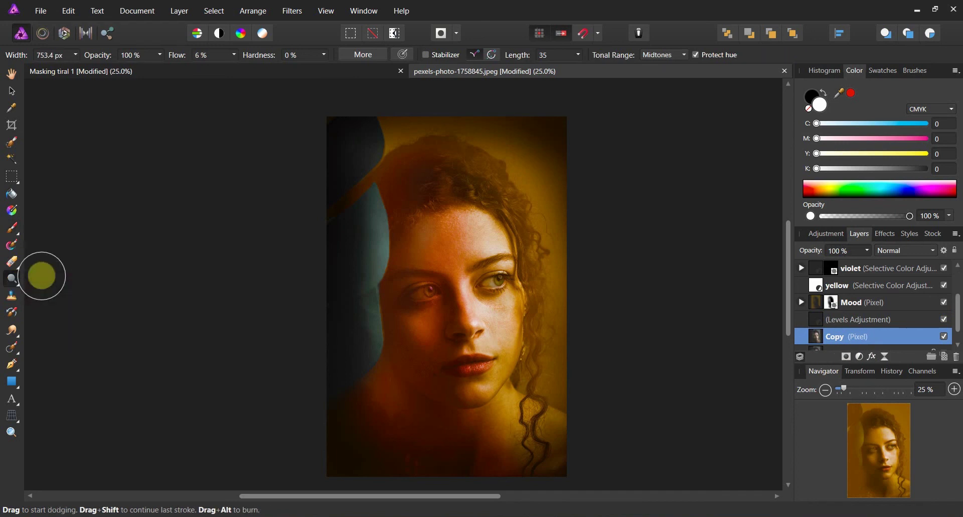
{"action": "left_click", "coordinate": [12, 432]}
{"action": "left_click_drag", "start_coordinate": [452, 326], "coordinate": [655, 301]}
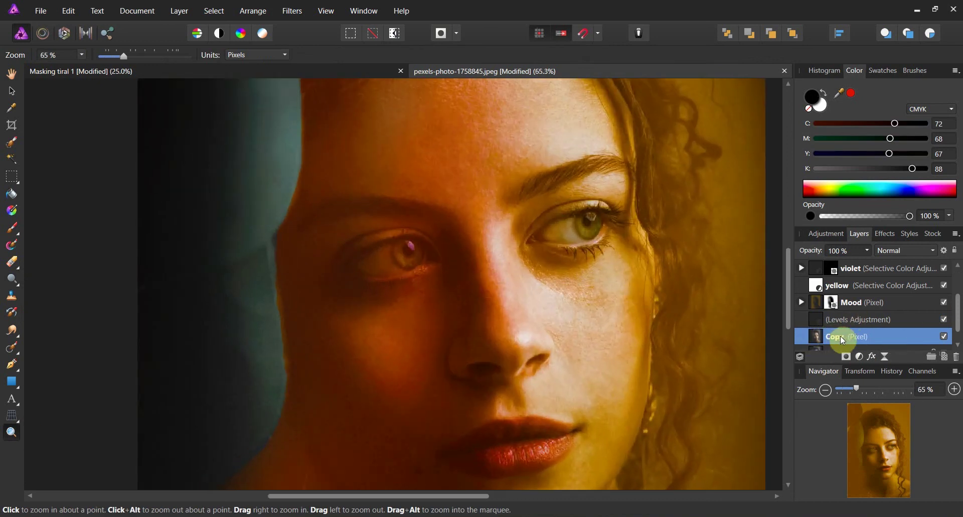
{"action": "left_click", "coordinate": [11, 278]}
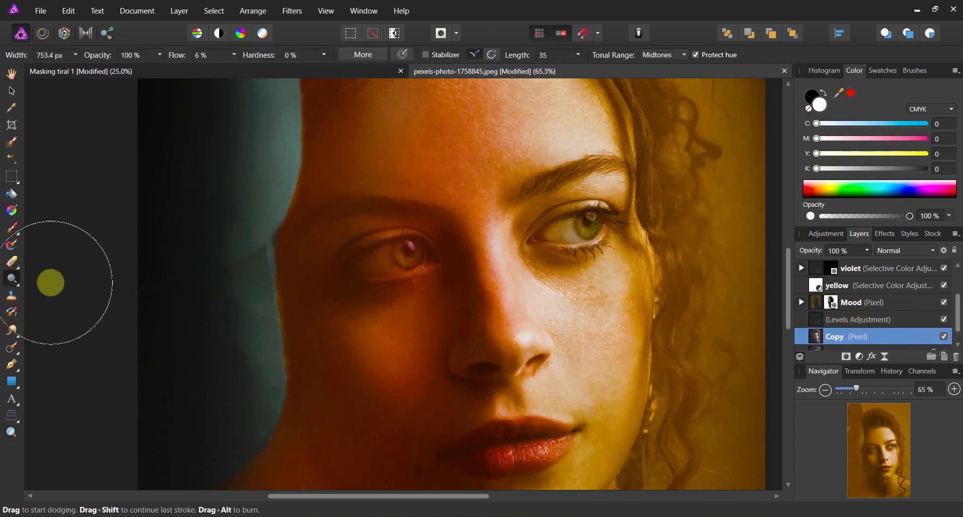
{"action": "key", "text": "bracketleft"}
{"action": "key", "text": "bracketleft"}
{"action": "key", "text": "bracketleft"}
{"action": "key", "text": "bracketleft"}
{"action": "key", "text": "bracketleft"}
{"action": "key", "text": "bracketleft"}
{"action": "key", "text": "bracketleft"}
{"action": "key", "text": "bracketleft"}
{"action": "key", "text": "bracketleft"}
{"action": "key", "text": "bracketleft"}
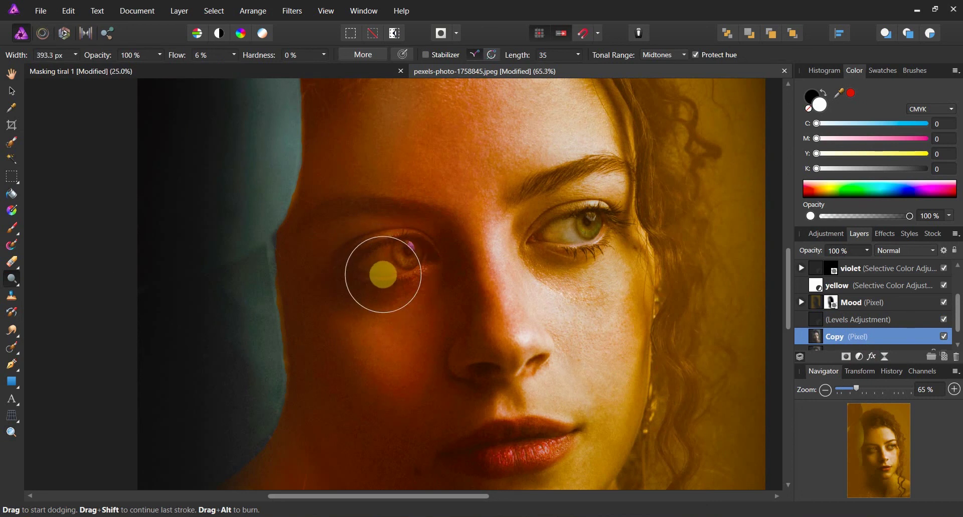
{"action": "left_click", "coordinate": [236, 55]}
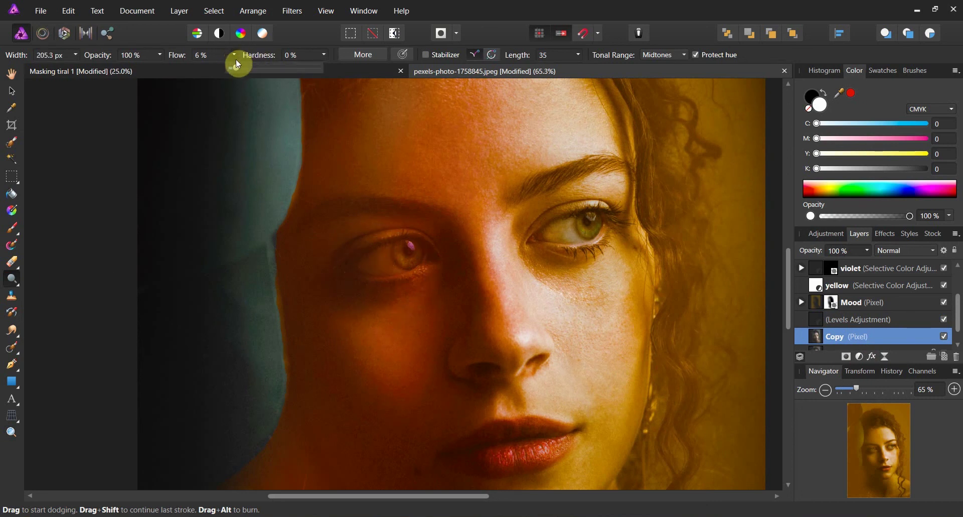
{"action": "left_click_drag", "start_coordinate": [246, 72], "coordinate": [283, 75]}
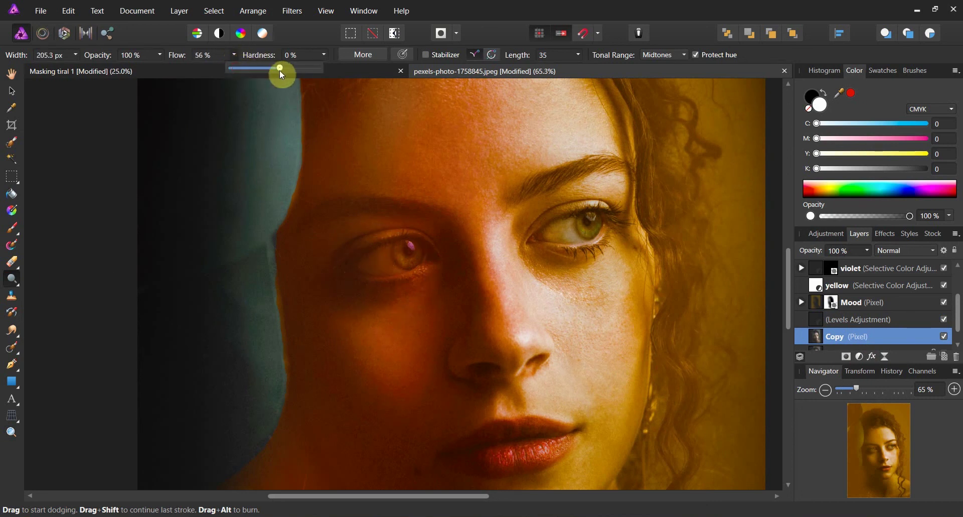
{"action": "left_click", "coordinate": [379, 260]}
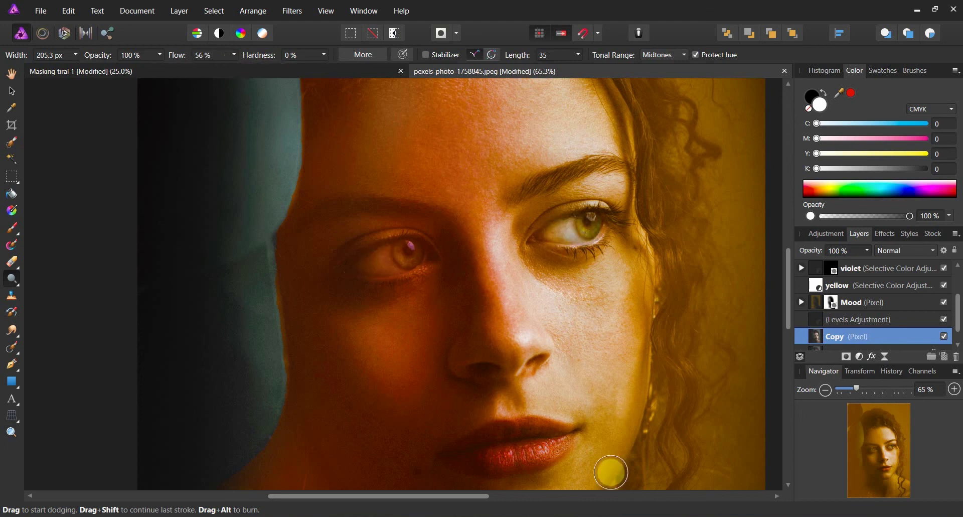
- Save the layered document as a new Affinity file named "Reference image" in the Dwnld folder
{"action": "left_click", "coordinate": [11, 432]}
{"action": "left_click_drag", "start_coordinate": [301, 329], "coordinate": [230, 329]}
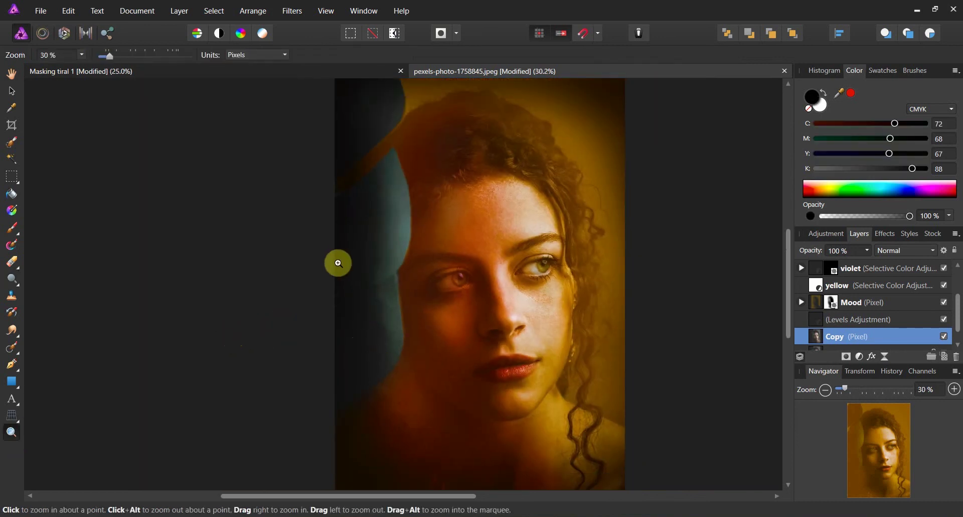
{"action": "left_click", "coordinate": [45, 10]}
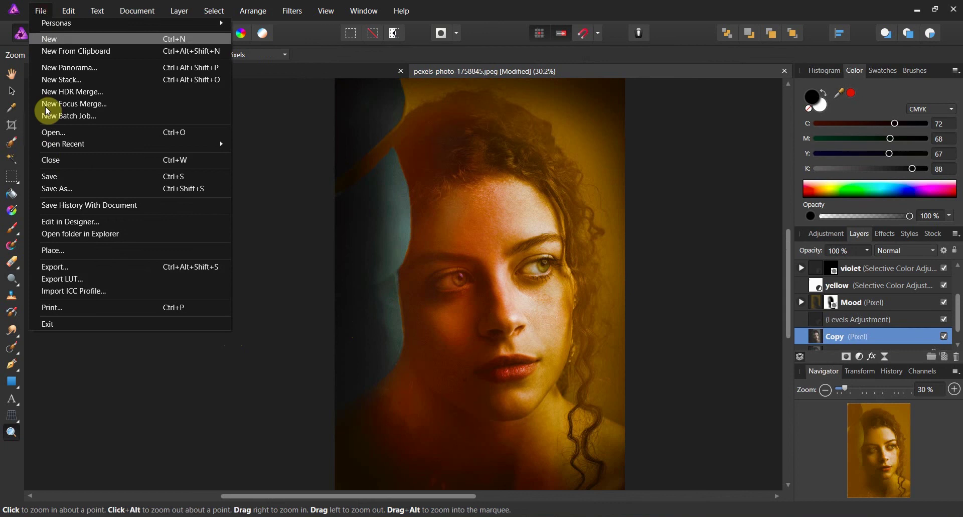
{"action": "left_click", "coordinate": [51, 176]}
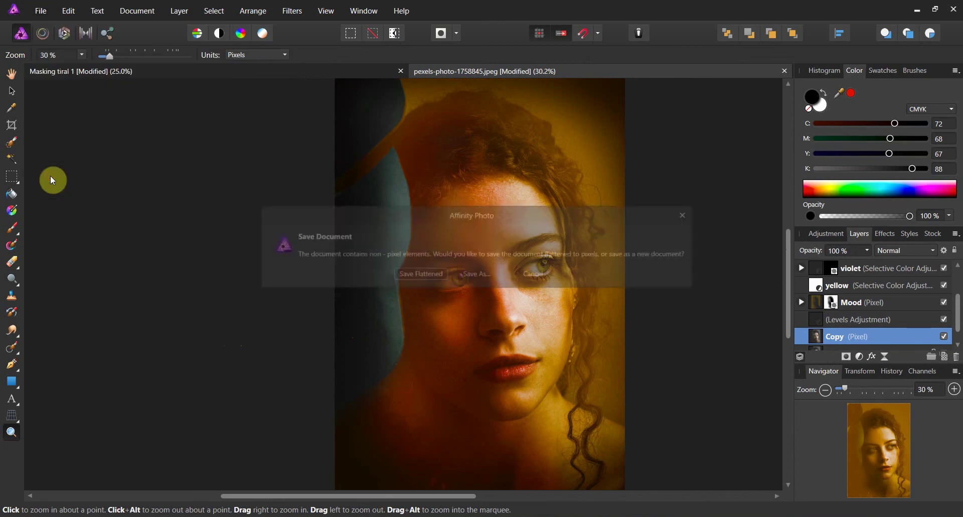
{"action": "left_click", "coordinate": [474, 271]}
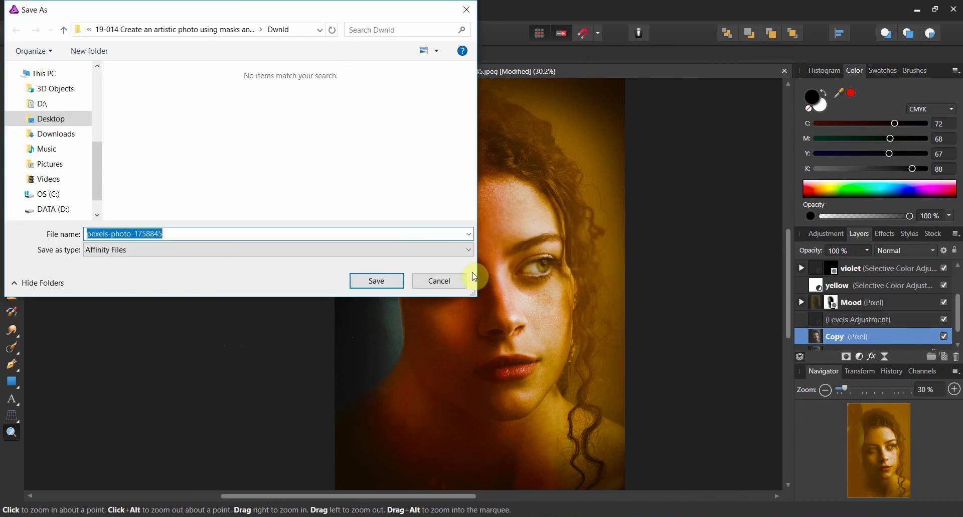
{"action": "type", "text": "R"}
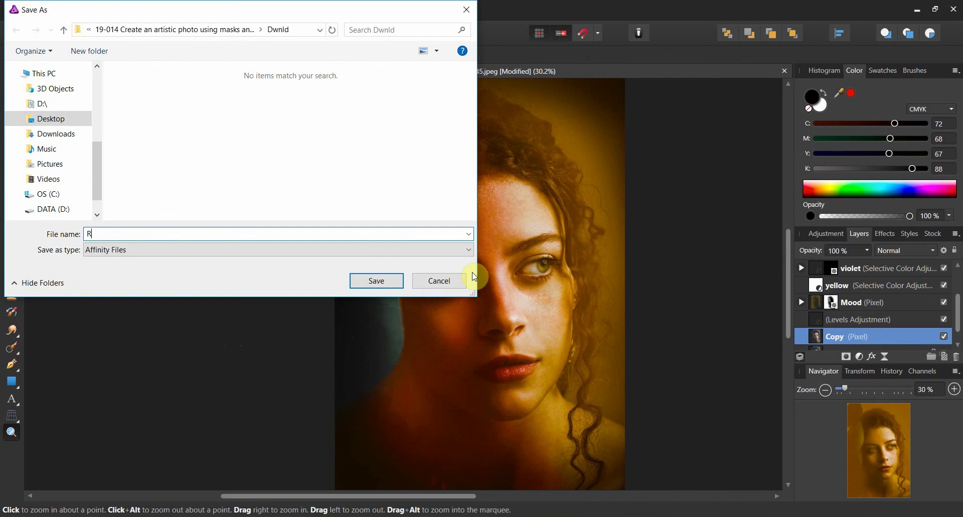
{"action": "type", "text": "eference image"}
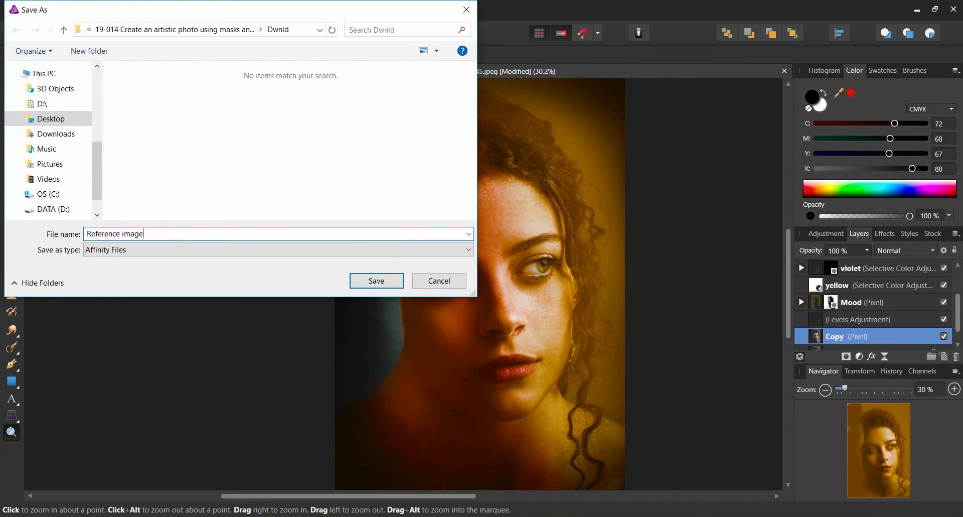
{"action": "left_click", "coordinate": [389, 284]}
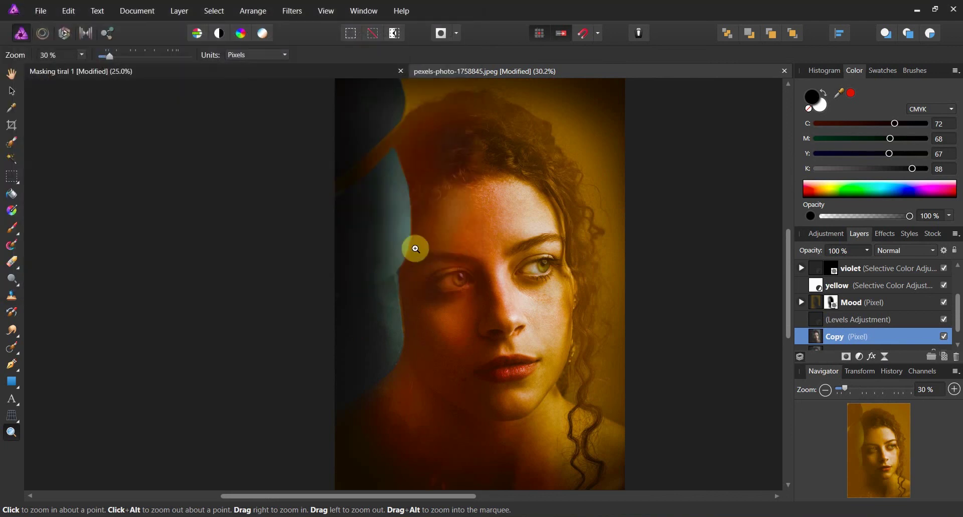